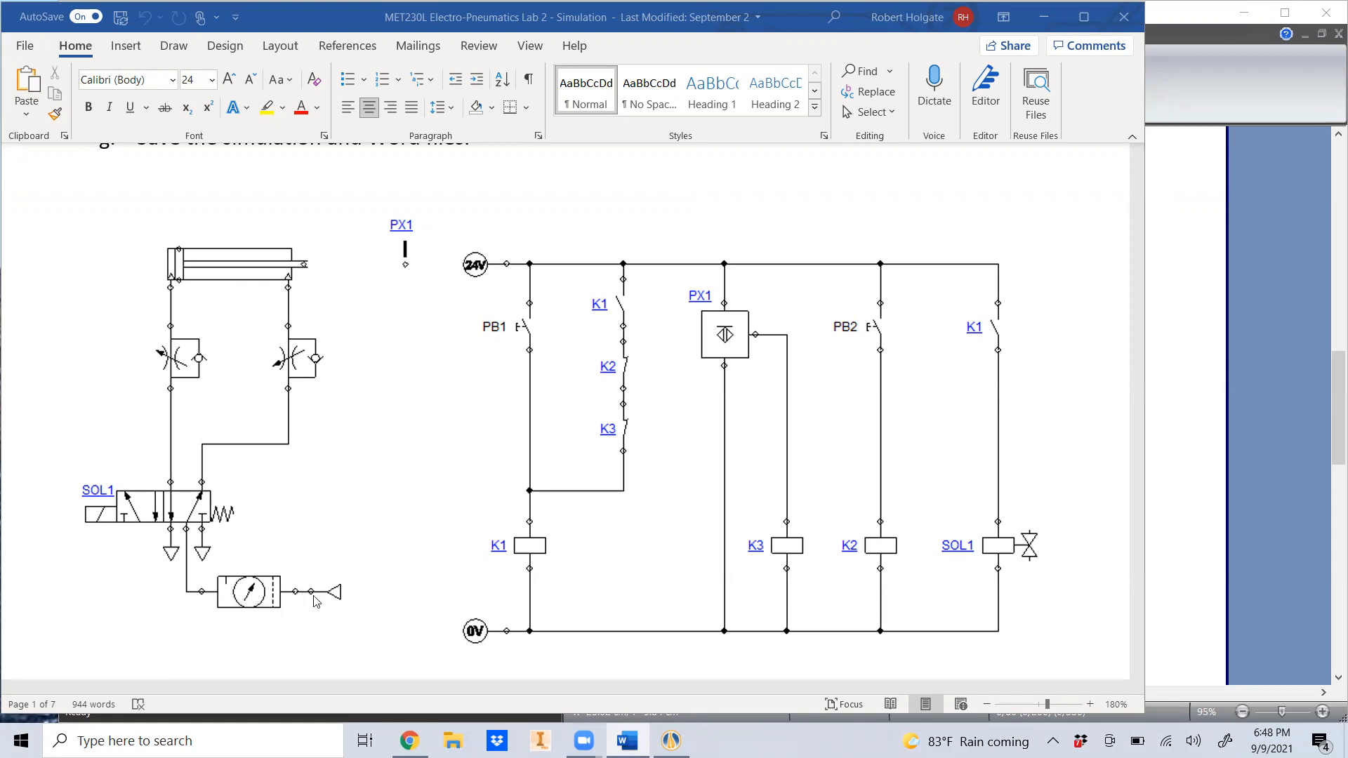
- Switch to Automation Studio, search the component library for "source" and place a Pneumatic Pressure Source low on the blank diagram
left_click(1217, 382)
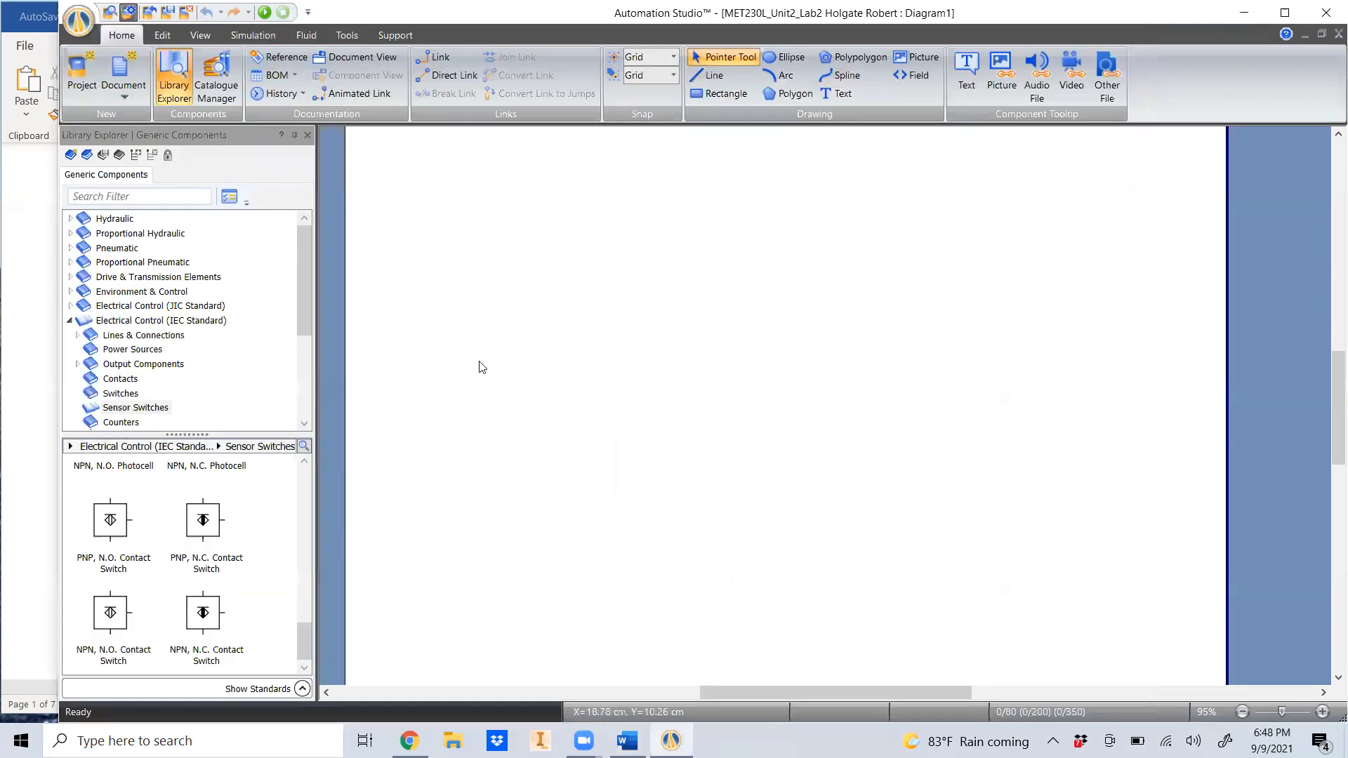
left_click(159, 197)
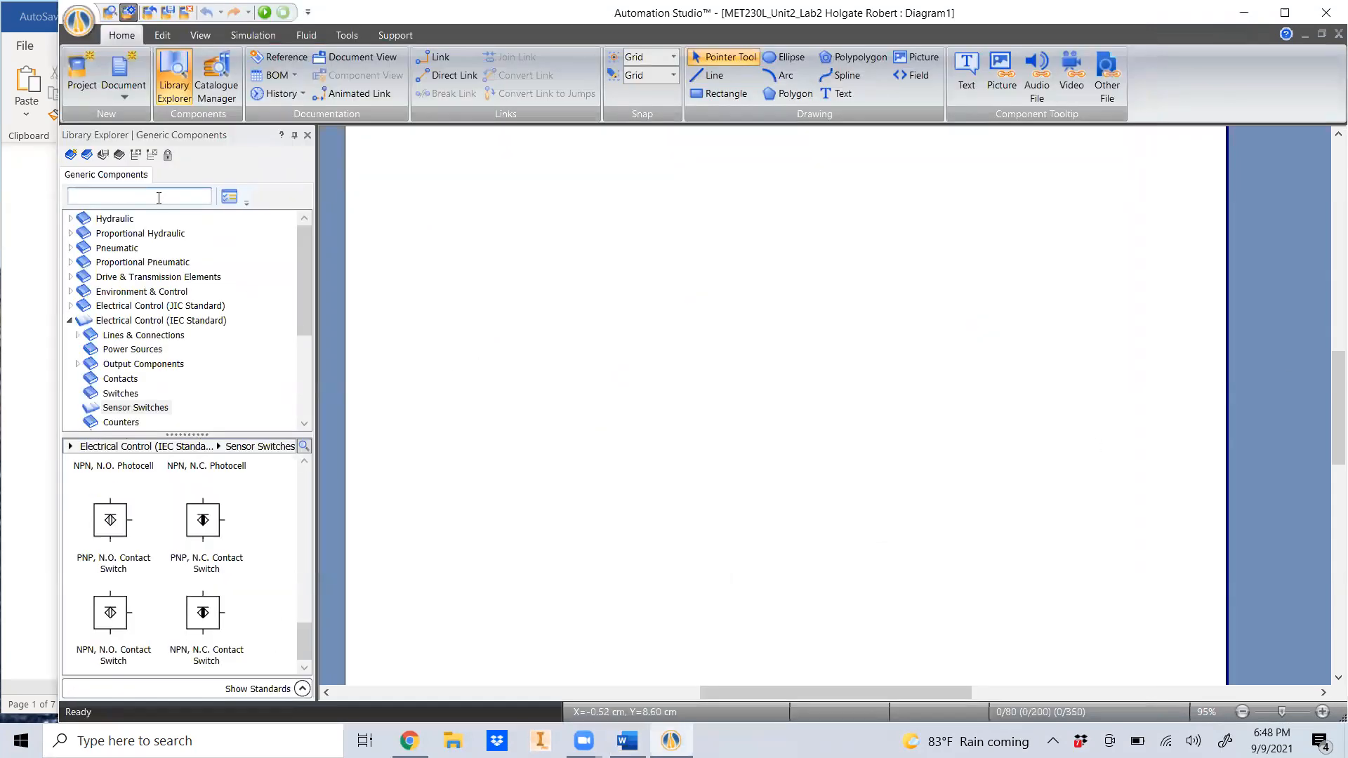
type("source")
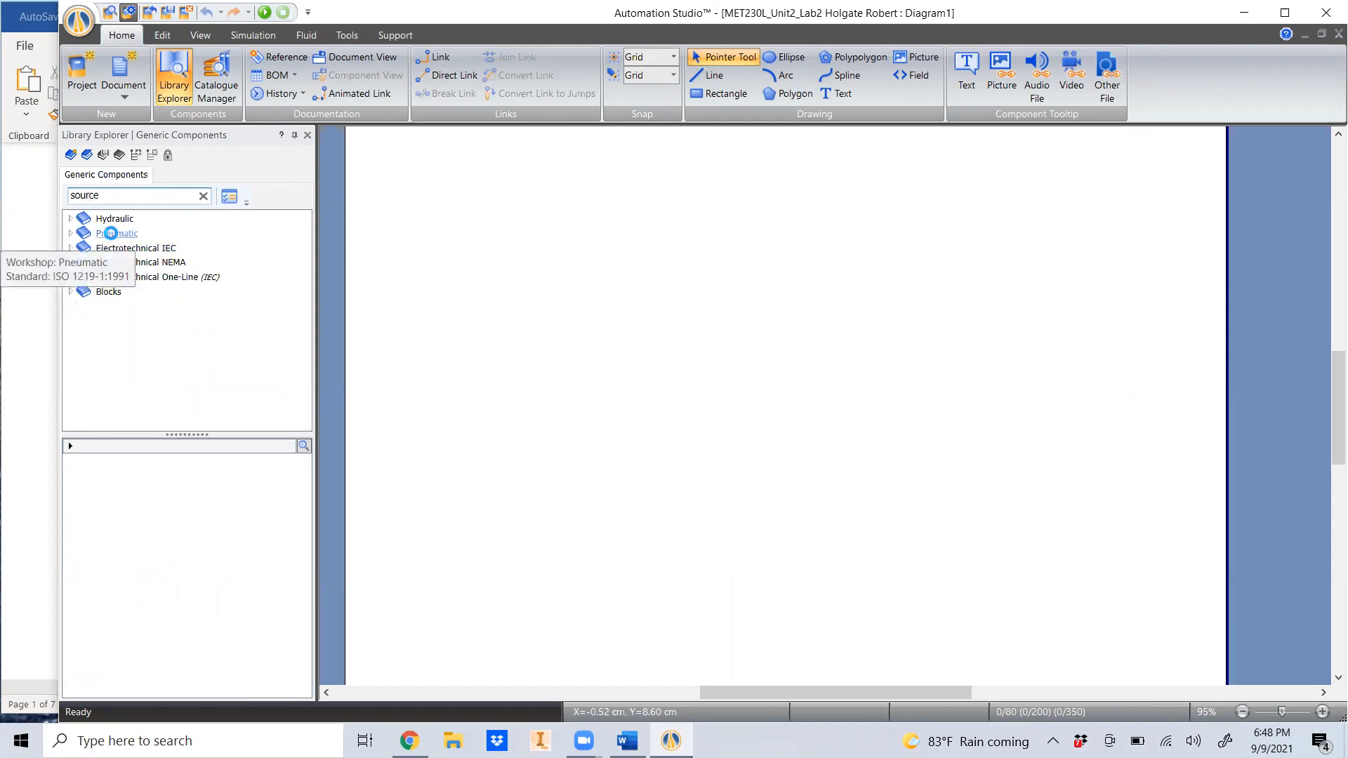
left_click(117, 233)
left_click(112, 496)
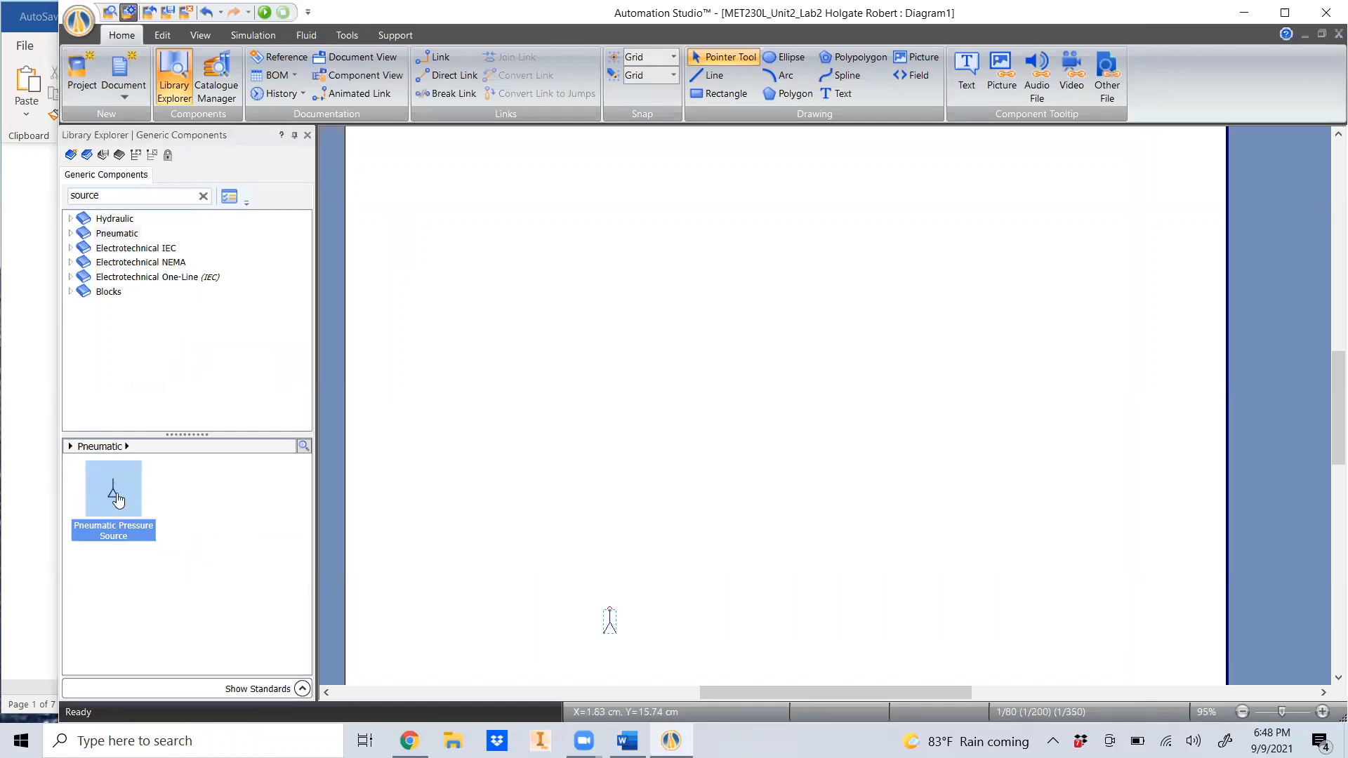
left_click(612, 600)
- Find the pneumatic Conditioning Unit (FRL) in the library and place it with its inlet on the pressure source's port
double_click(72, 196)
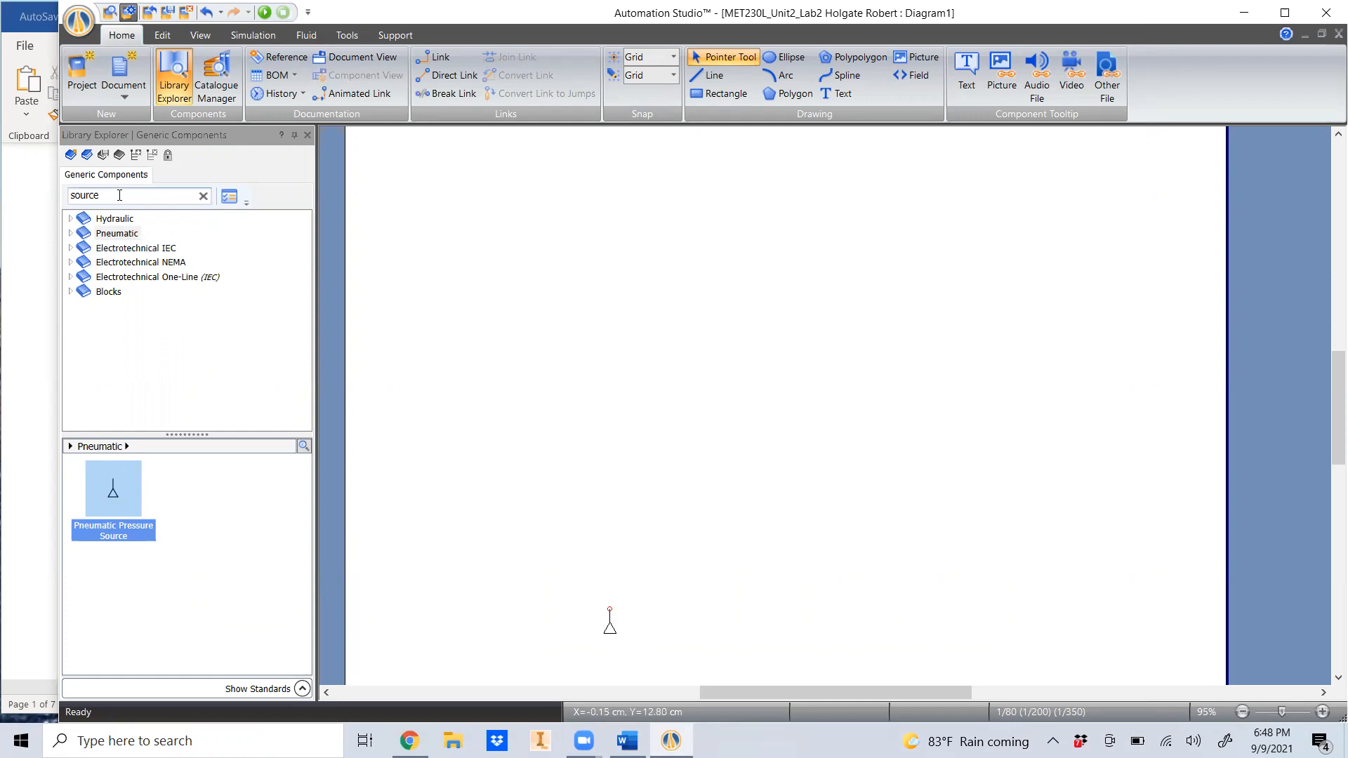
type("FRL")
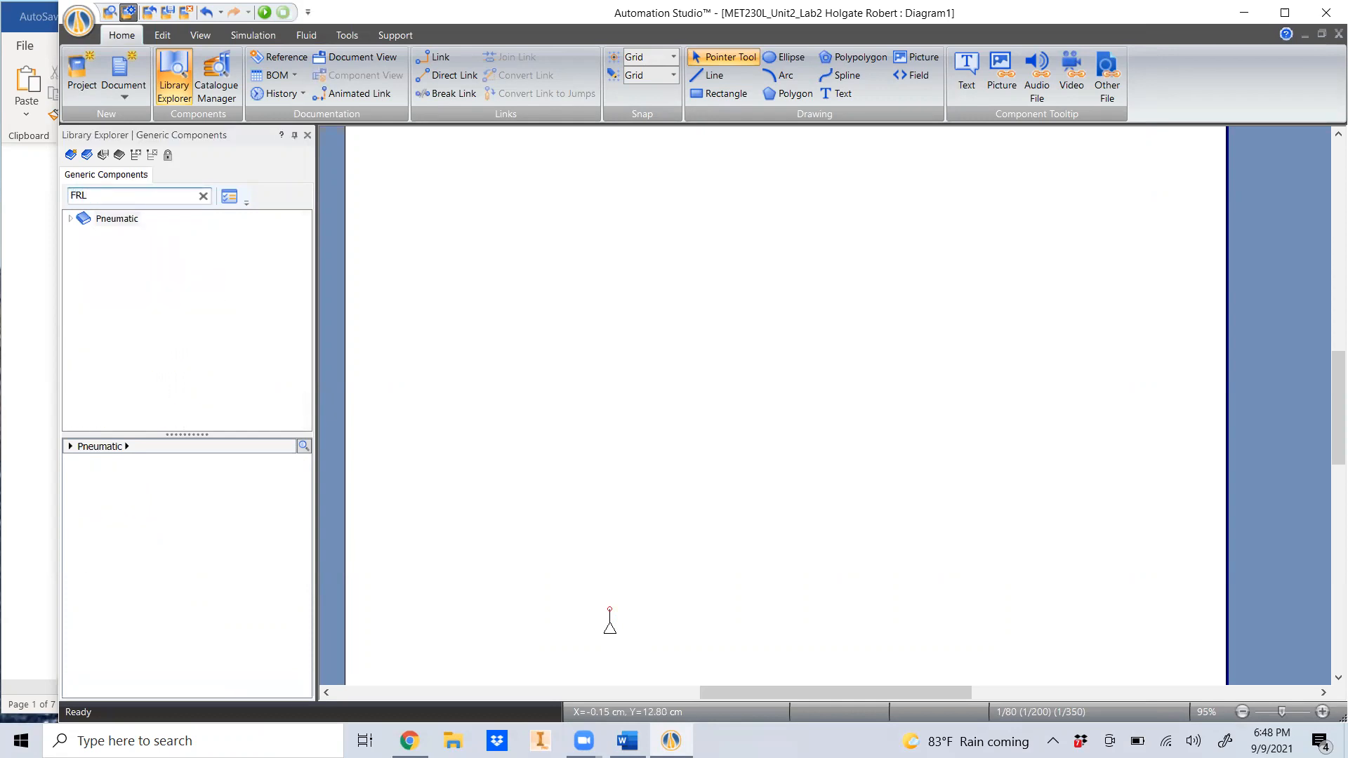
left_click(109, 219)
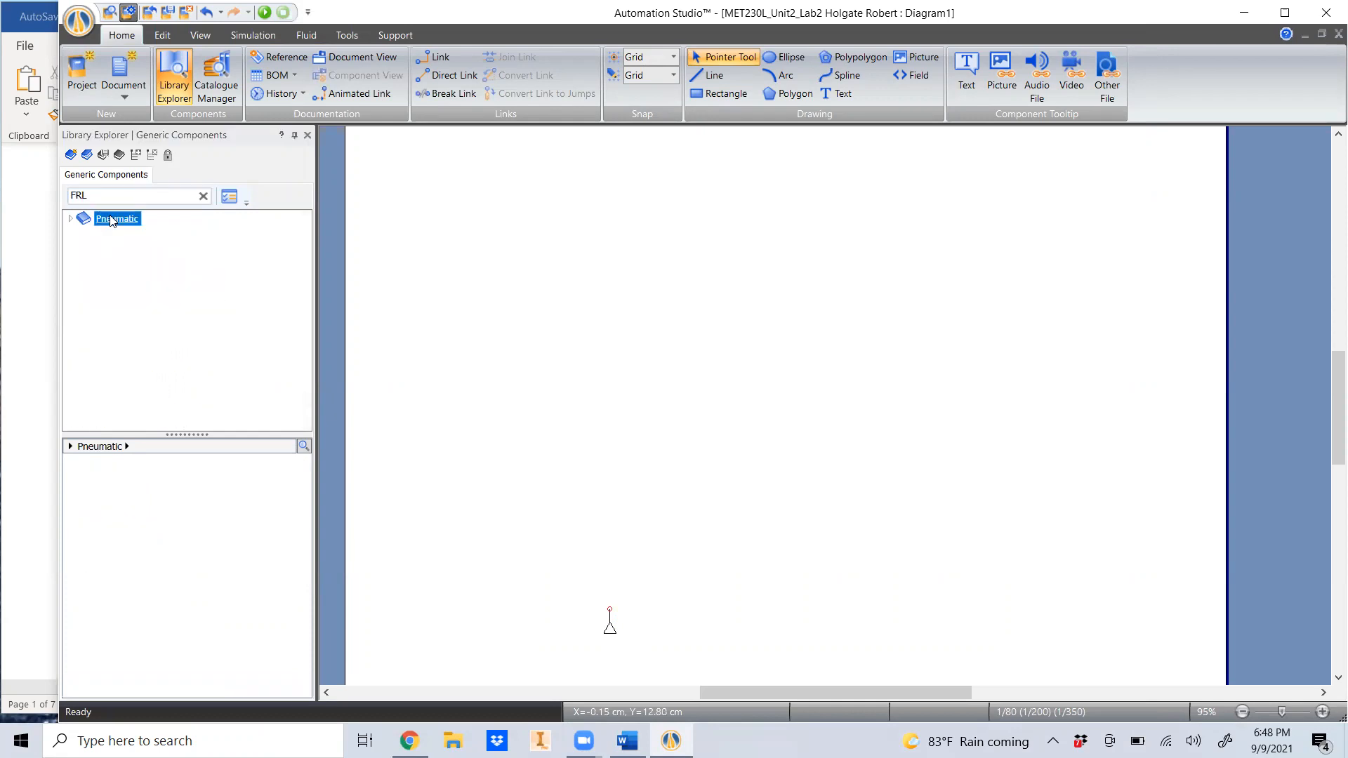
left_click(71, 220)
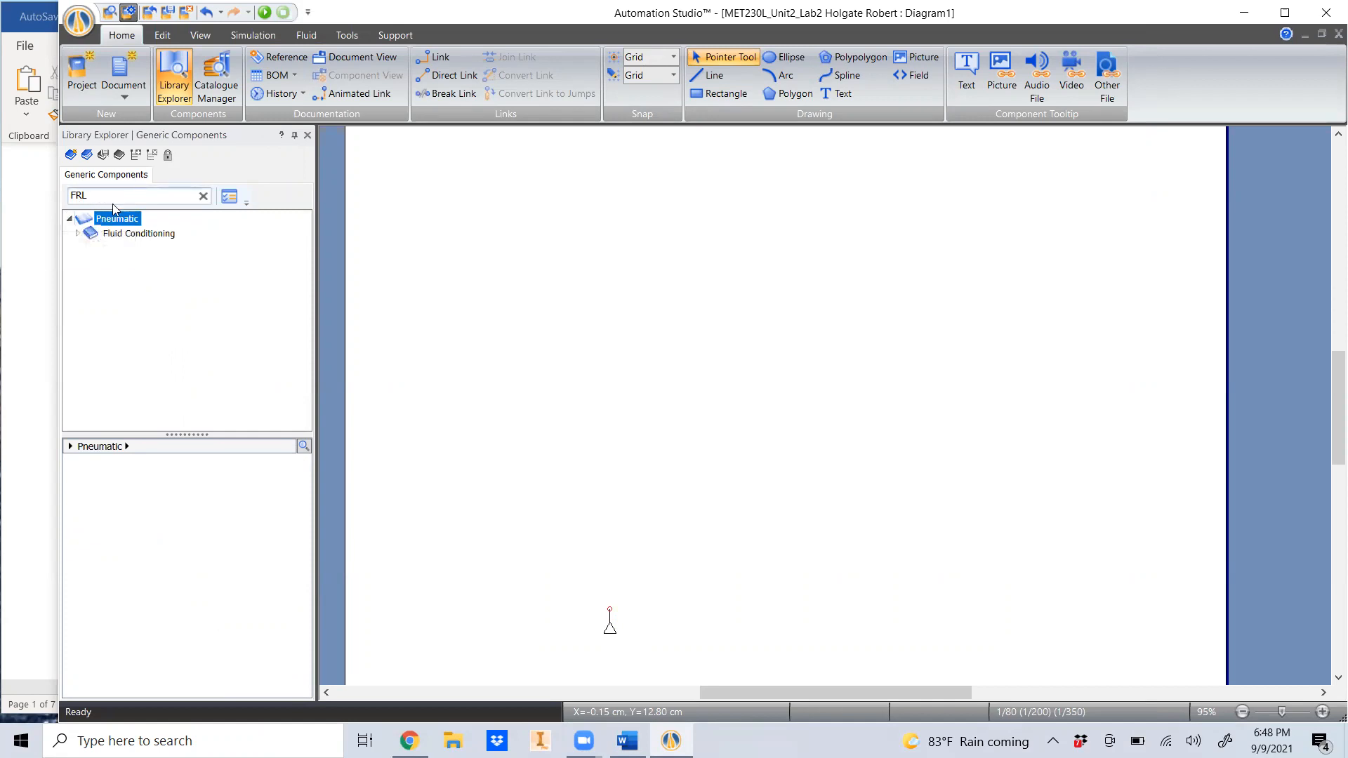
left_click(121, 235)
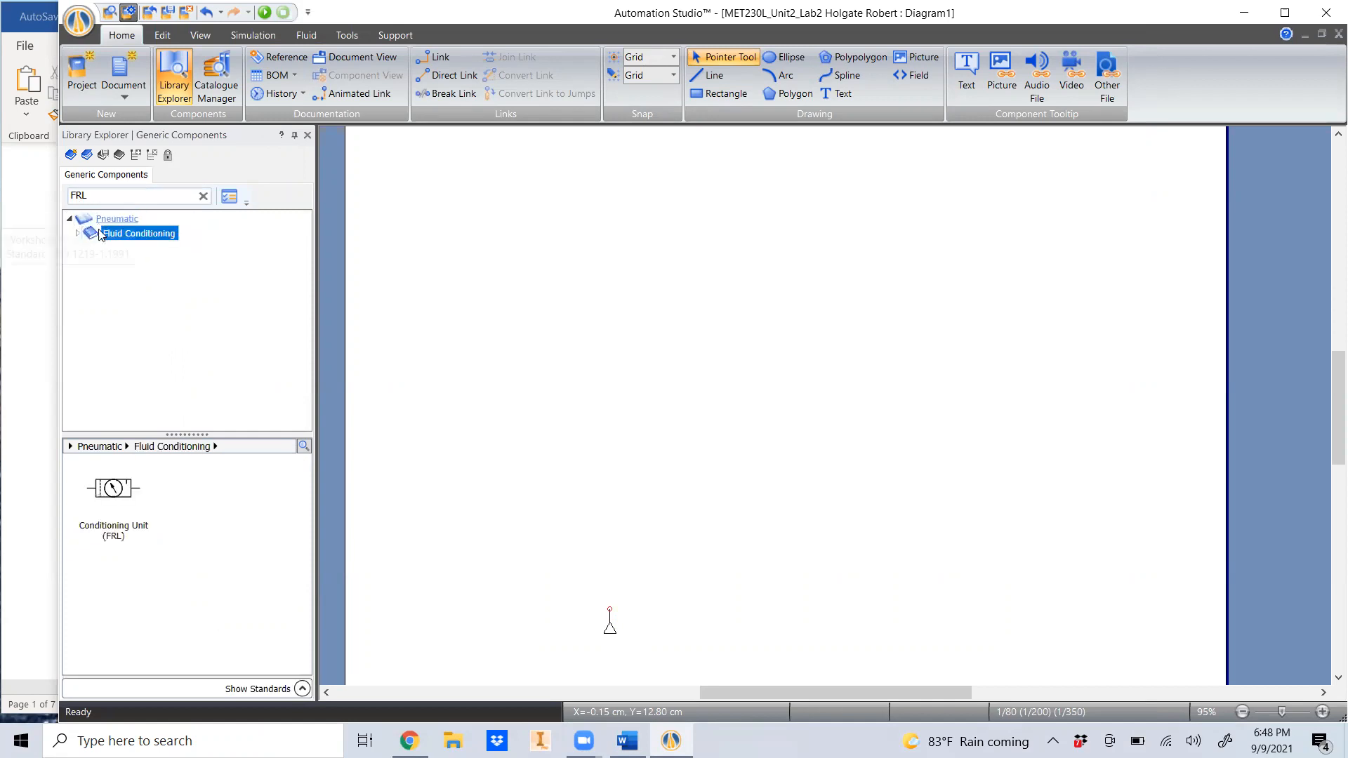
left_click_drag(112, 492, 593, 608)
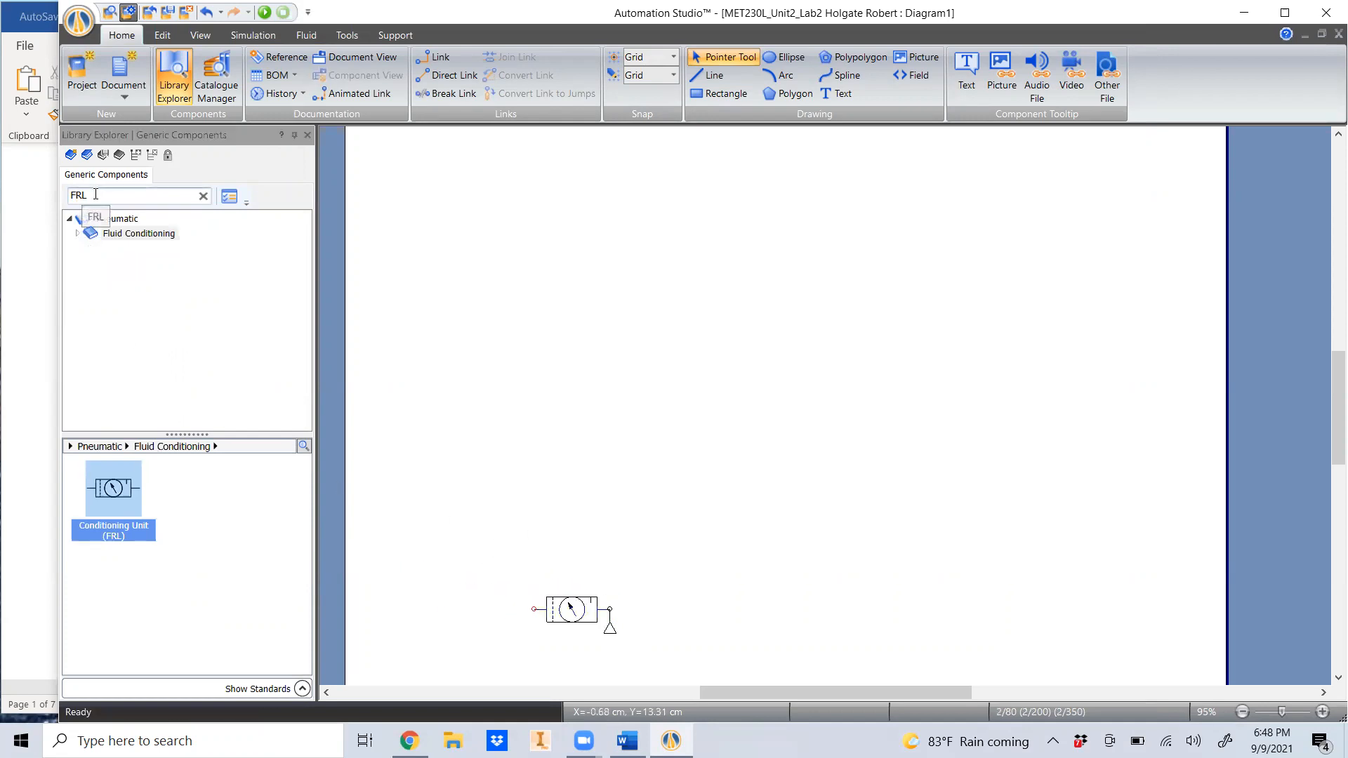
- Place a solenoid-operated, spring-return 5/2-Way Valve above the conditioning unit and connect its supply port to the unit's outlet
left_click_drag(97, 195, 65, 199)
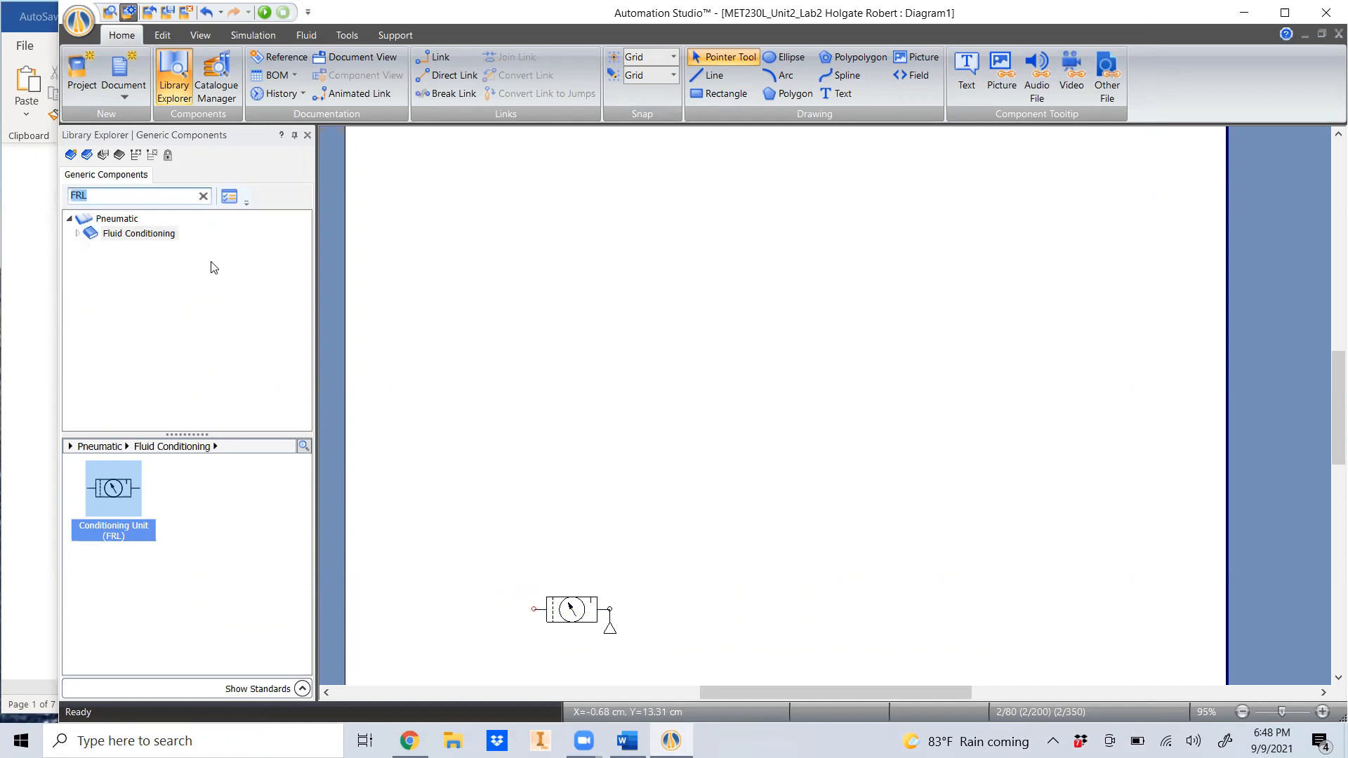
type("5/2")
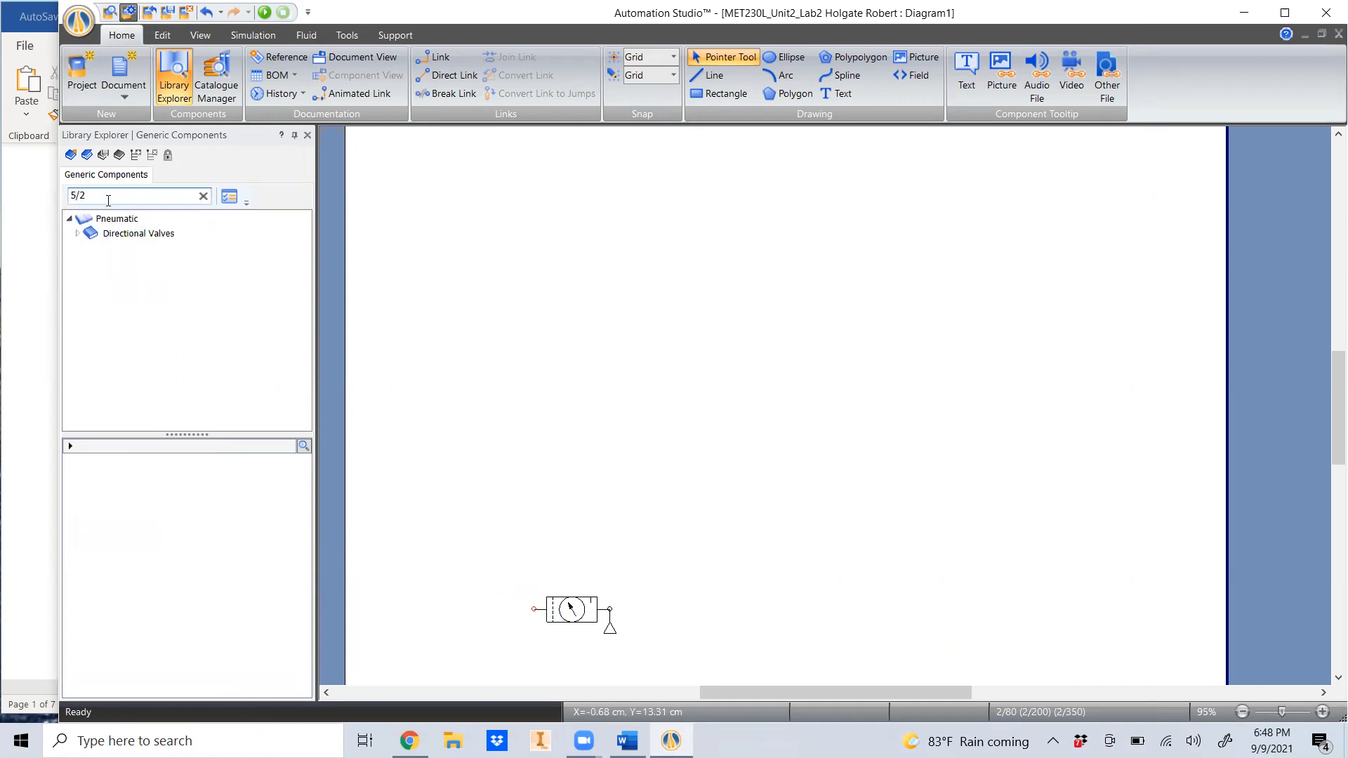
left_click(139, 233)
left_click(83, 234)
left_click(120, 251)
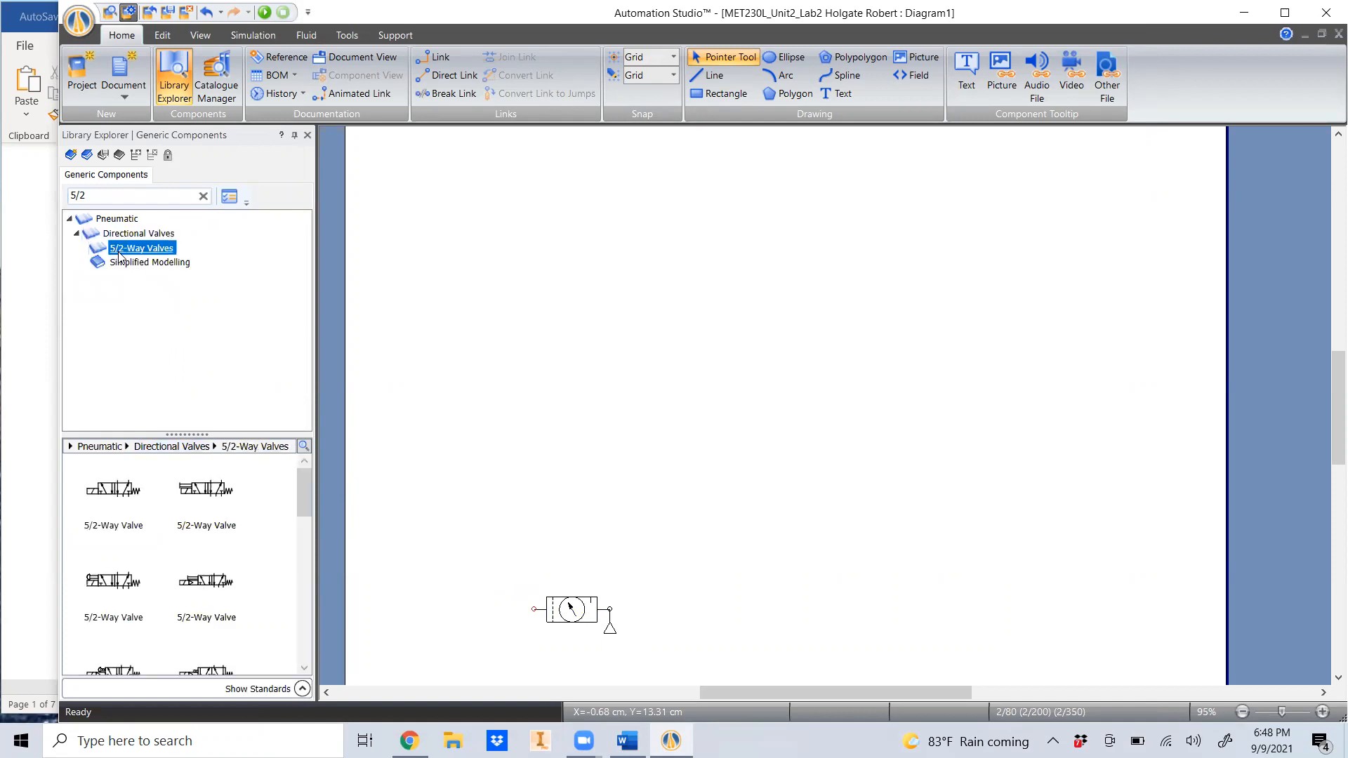
left_click_drag(116, 498, 511, 532)
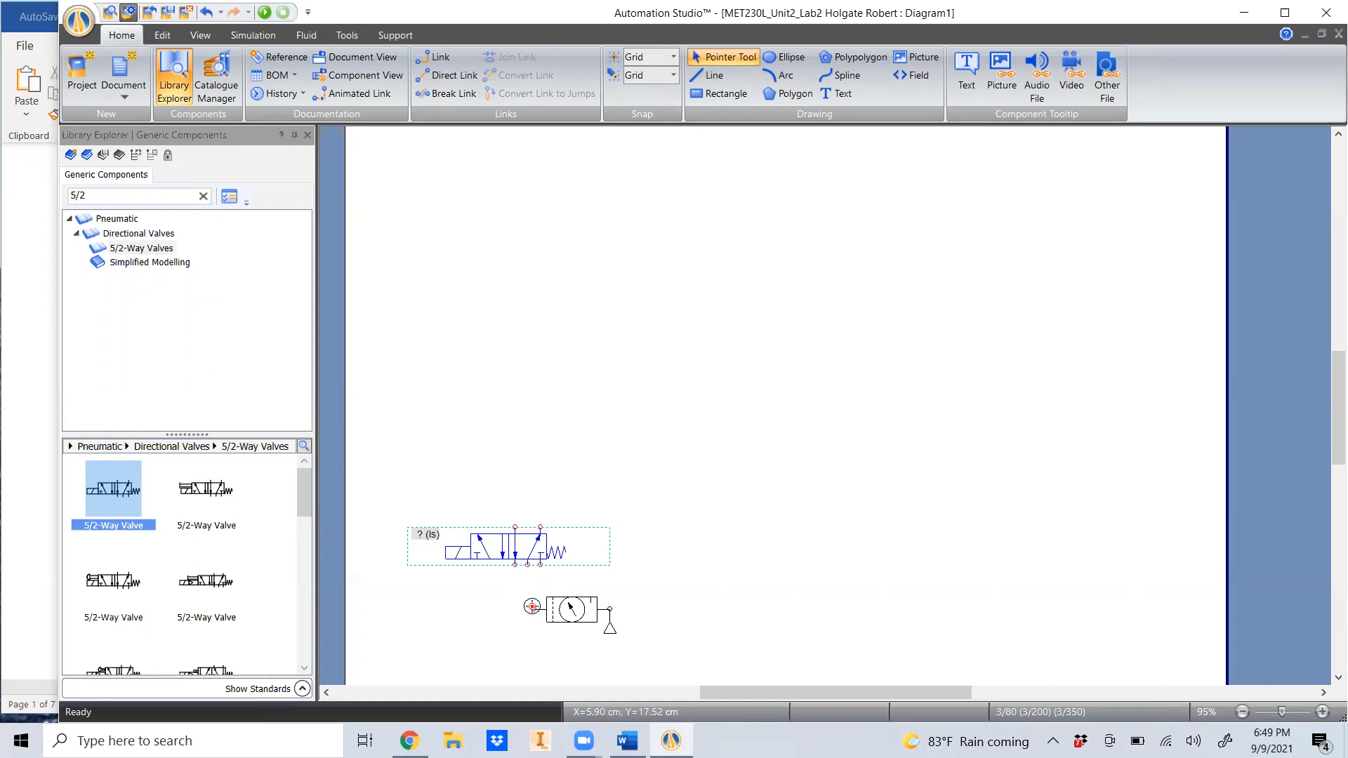
left_click_drag(529, 608, 541, 538)
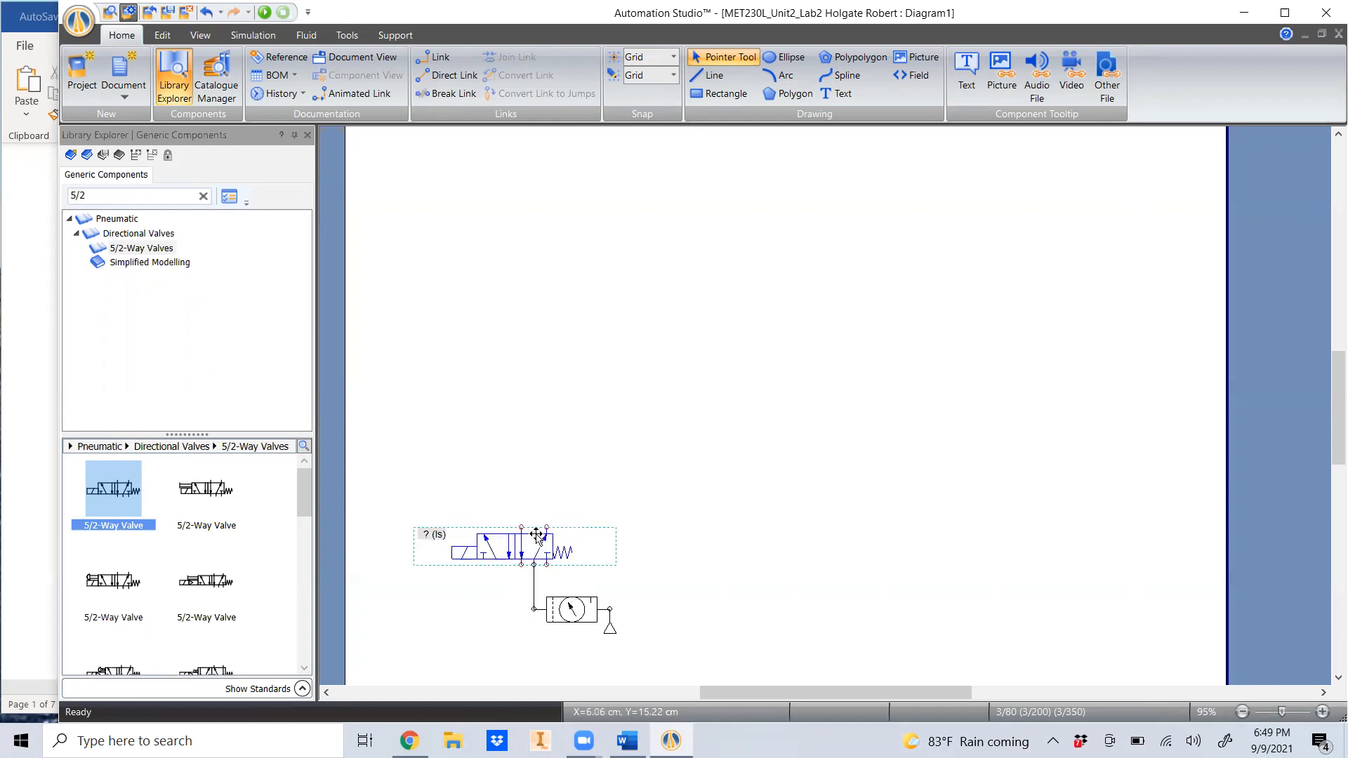
- Attach a pneumatic Exhaust to each of the 5/2-way valve's two exhaust ports, copying the first for the second port
left_click(71, 190)
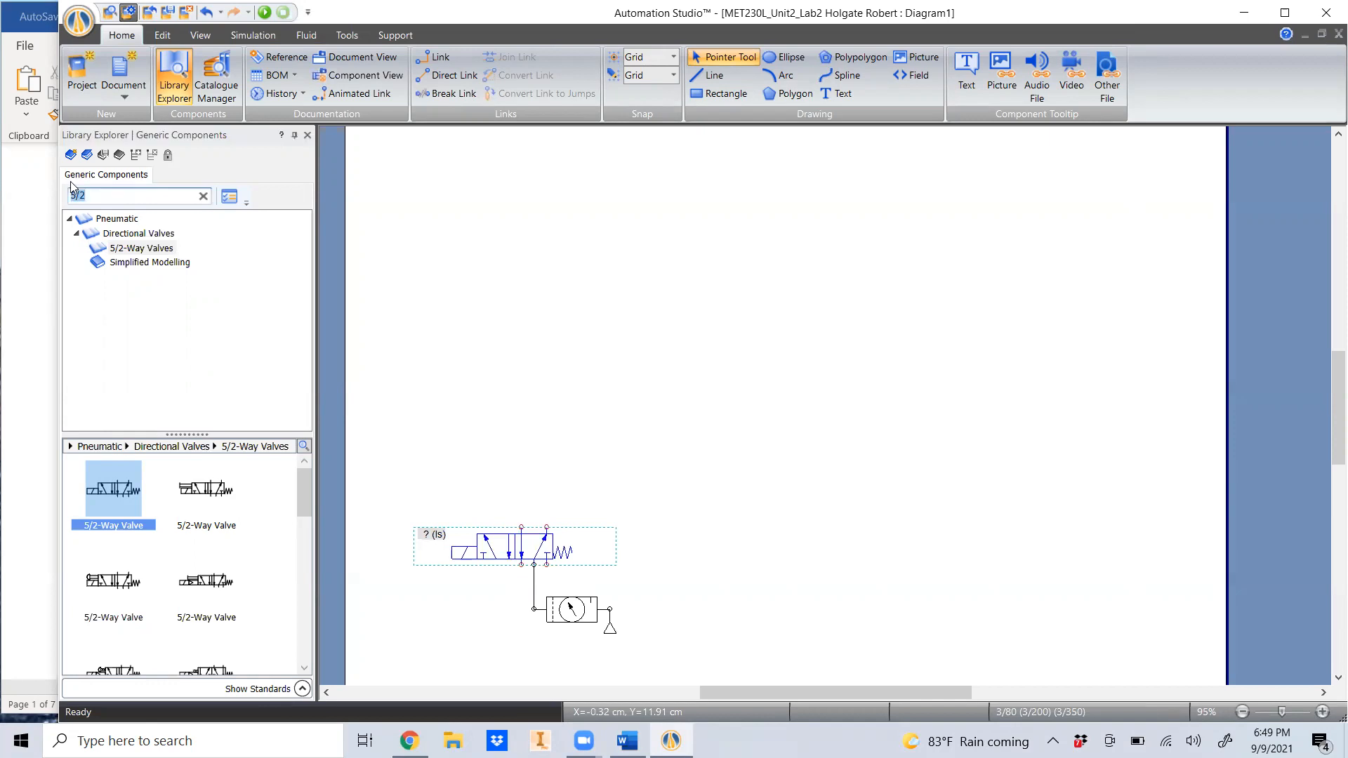
type("exhaust")
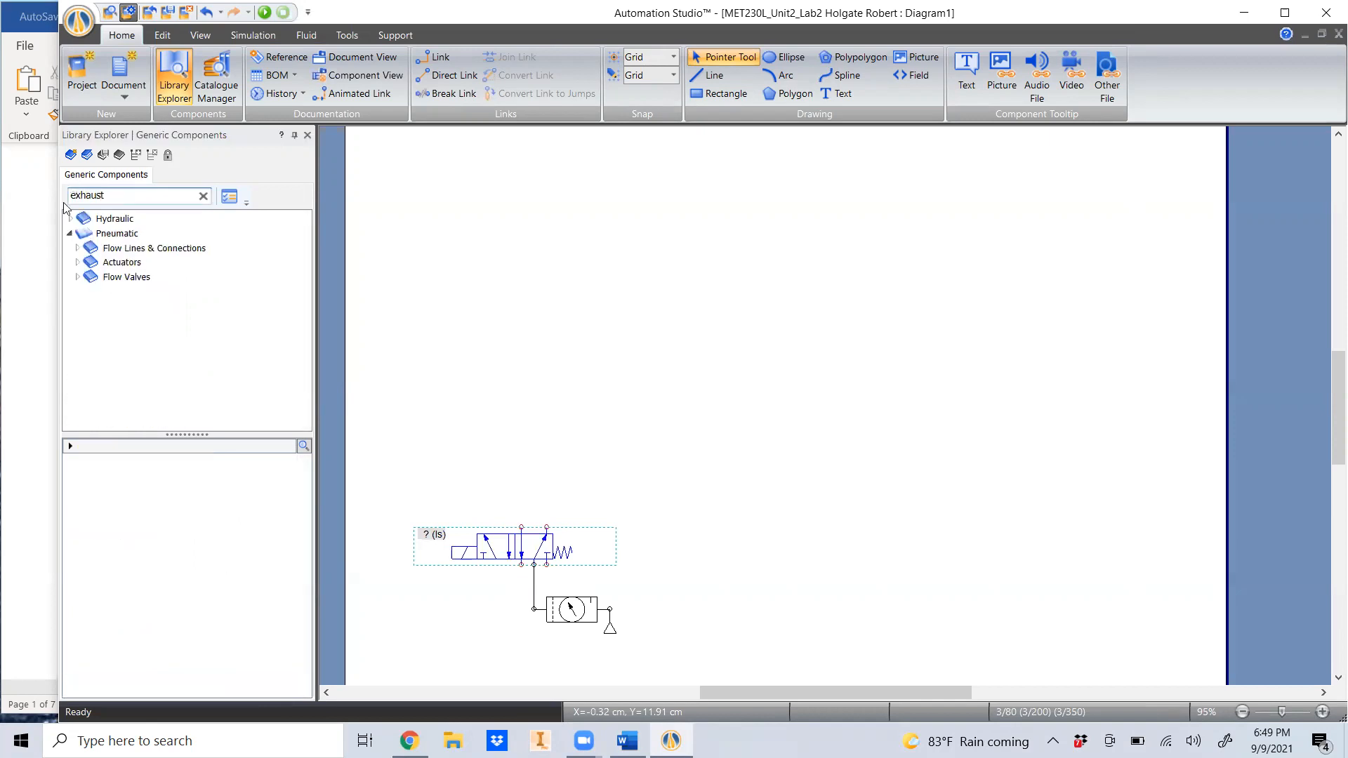
left_click(117, 233)
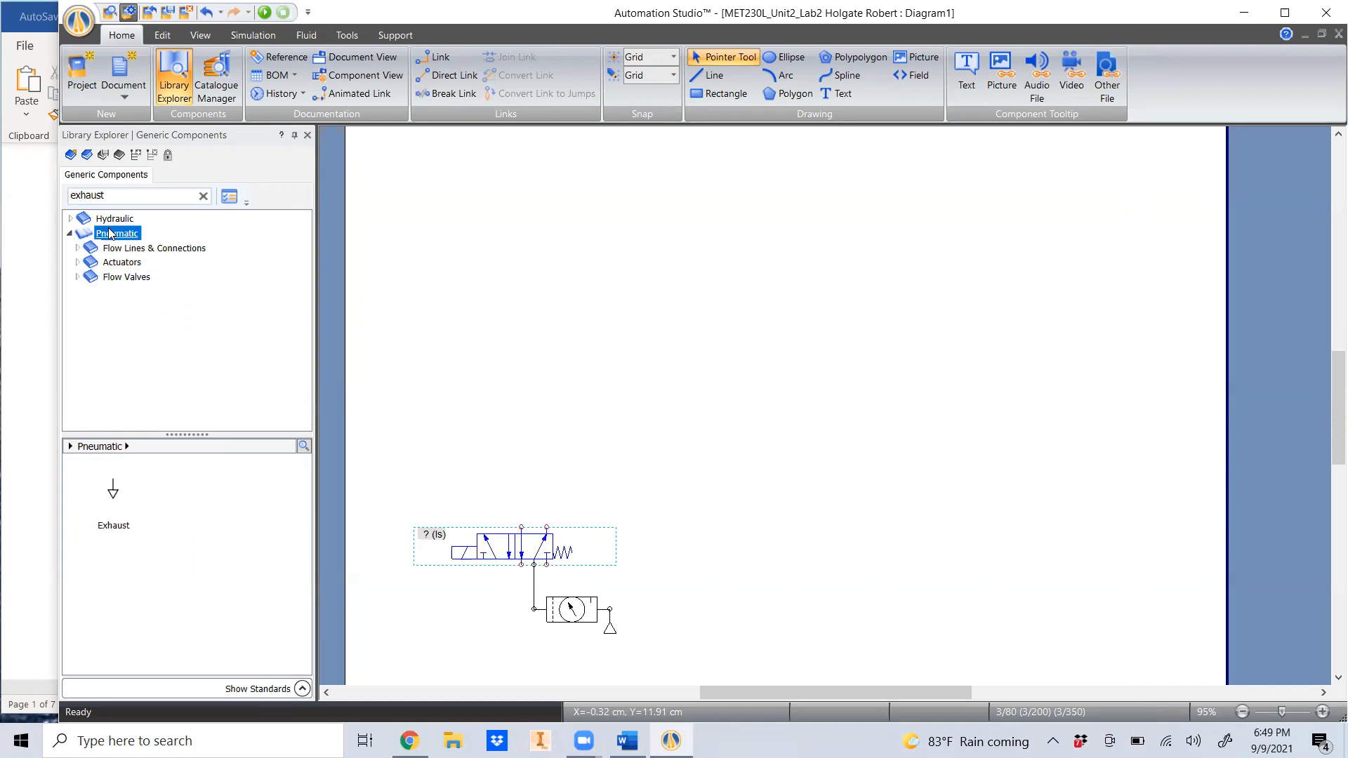
left_click_drag(113, 491, 521, 566)
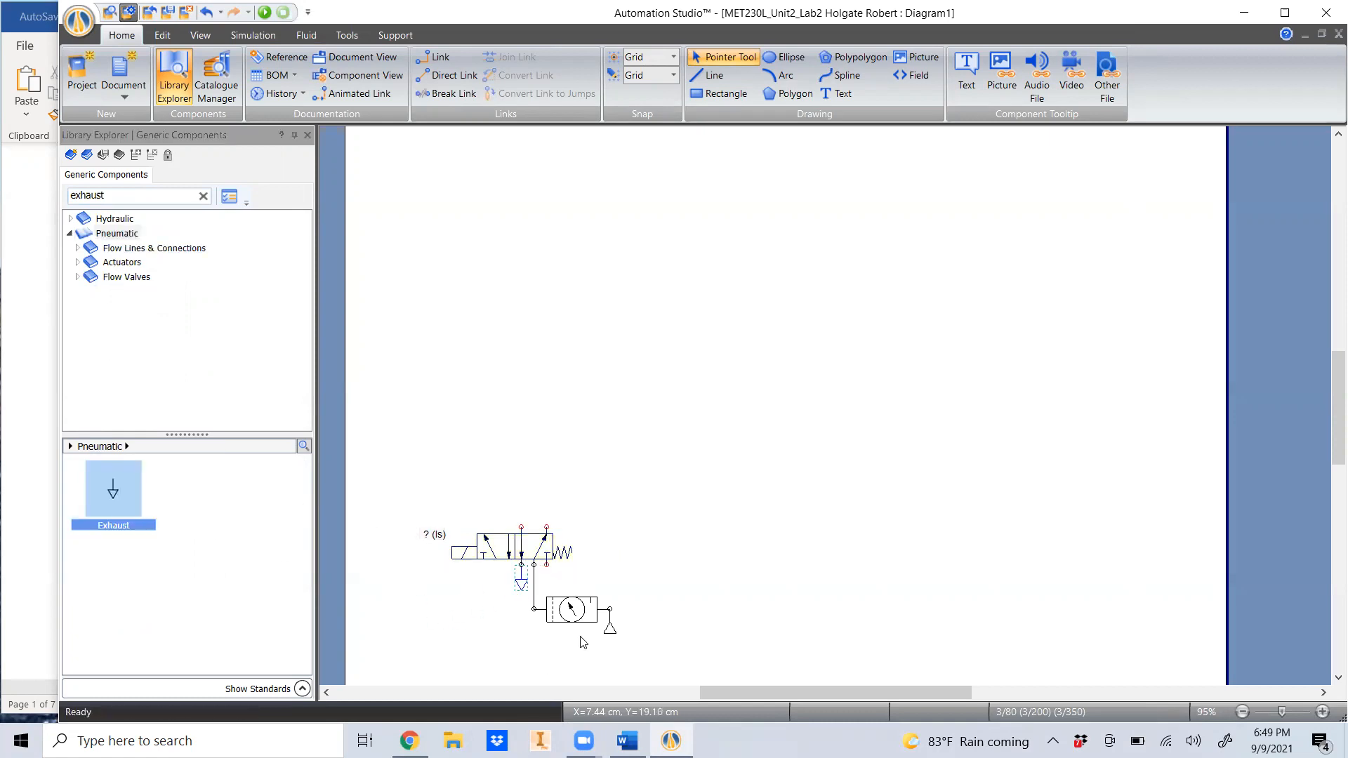
scroll(553, 607, "up", 2)
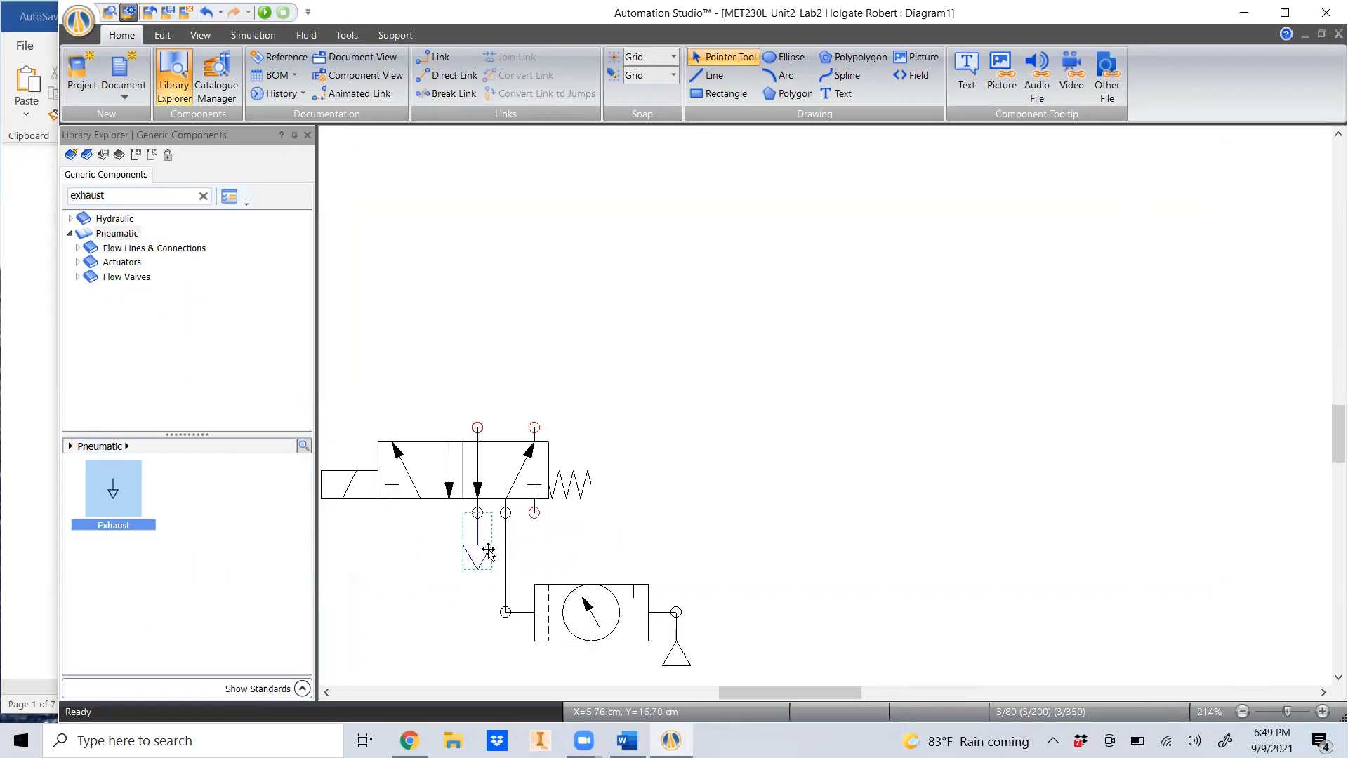
left_click_drag(478, 552, 534, 554, "ctrl")
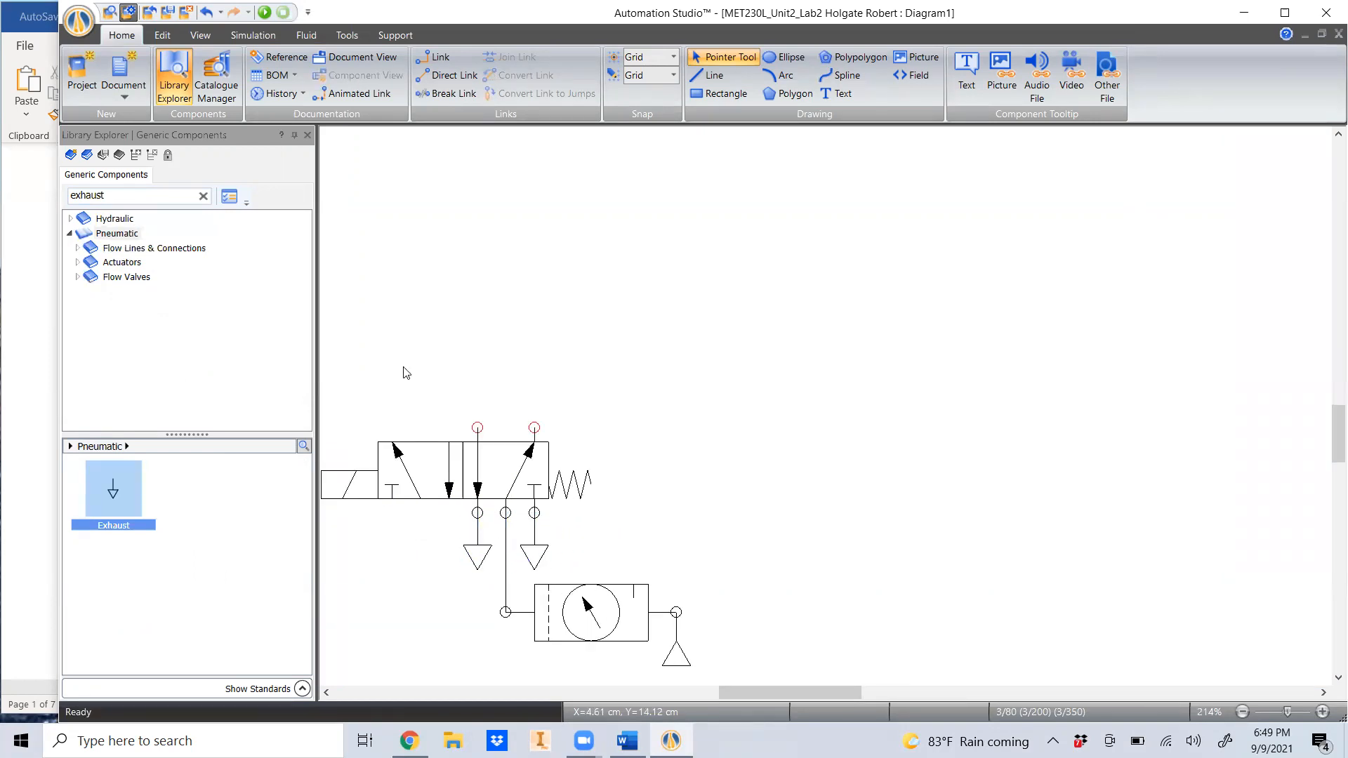
- Search the library for "variable" and place two Variable Non-Return Throttle Valves side by side above the 5/2-way valve
scroll(480, 341, "up", 1)
scroll(480, 341, "up", 1)
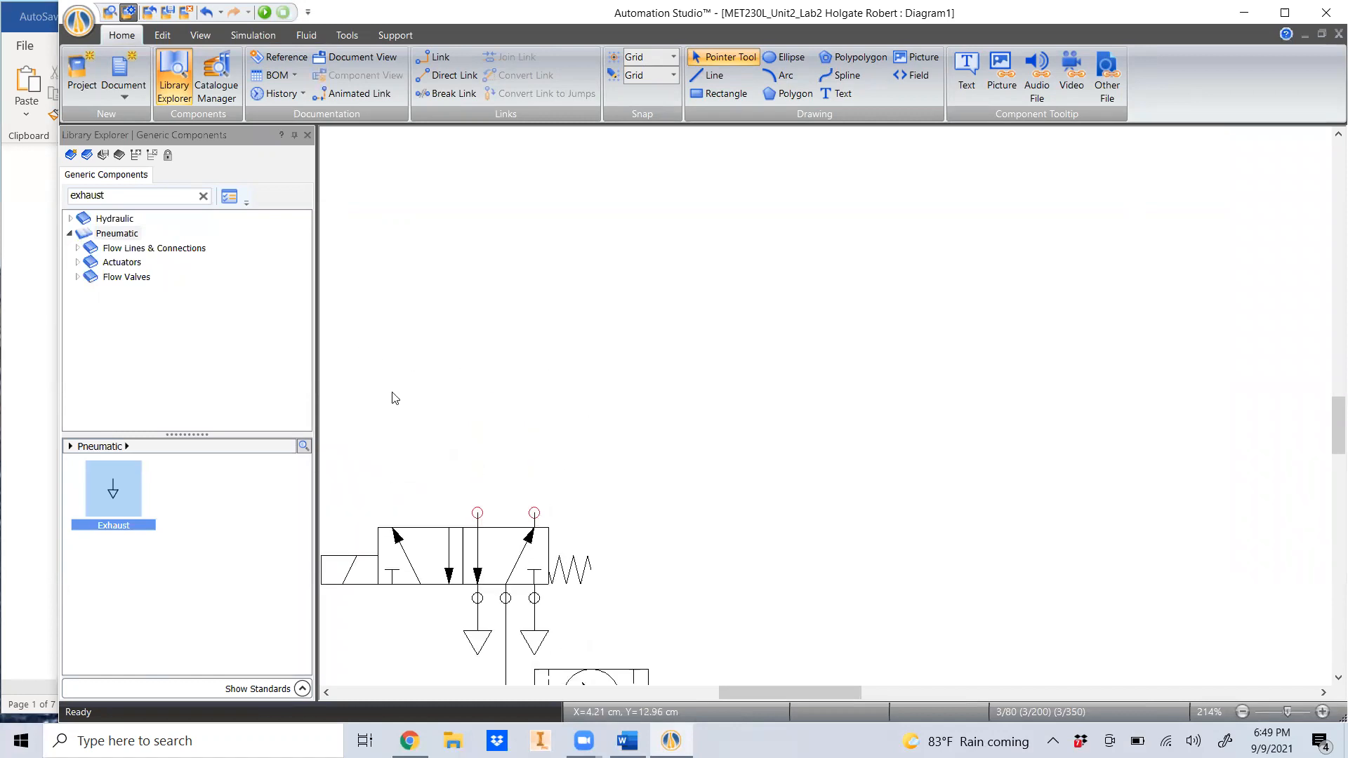
left_click(71, 195)
double_click(70, 196)
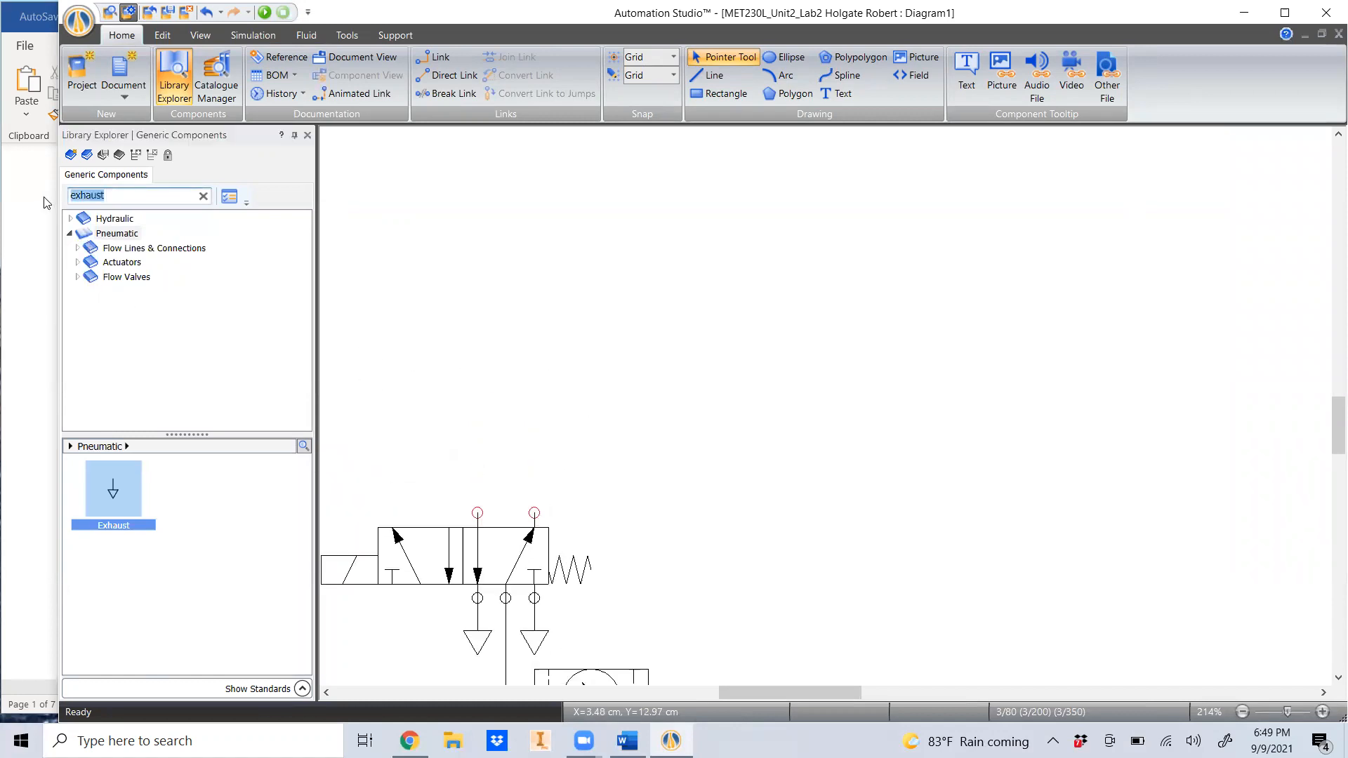
type("variable")
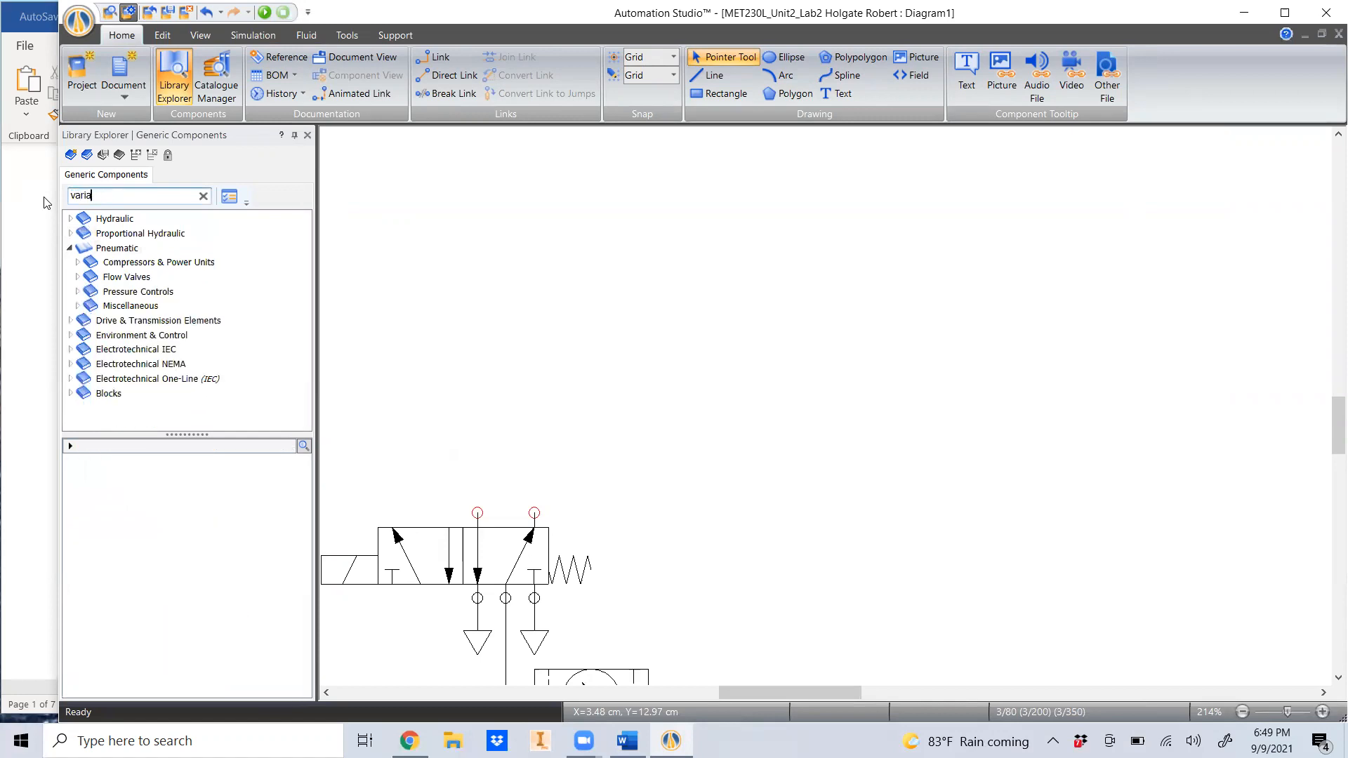
left_click(118, 249)
left_click_drag(212, 500, 572, 364)
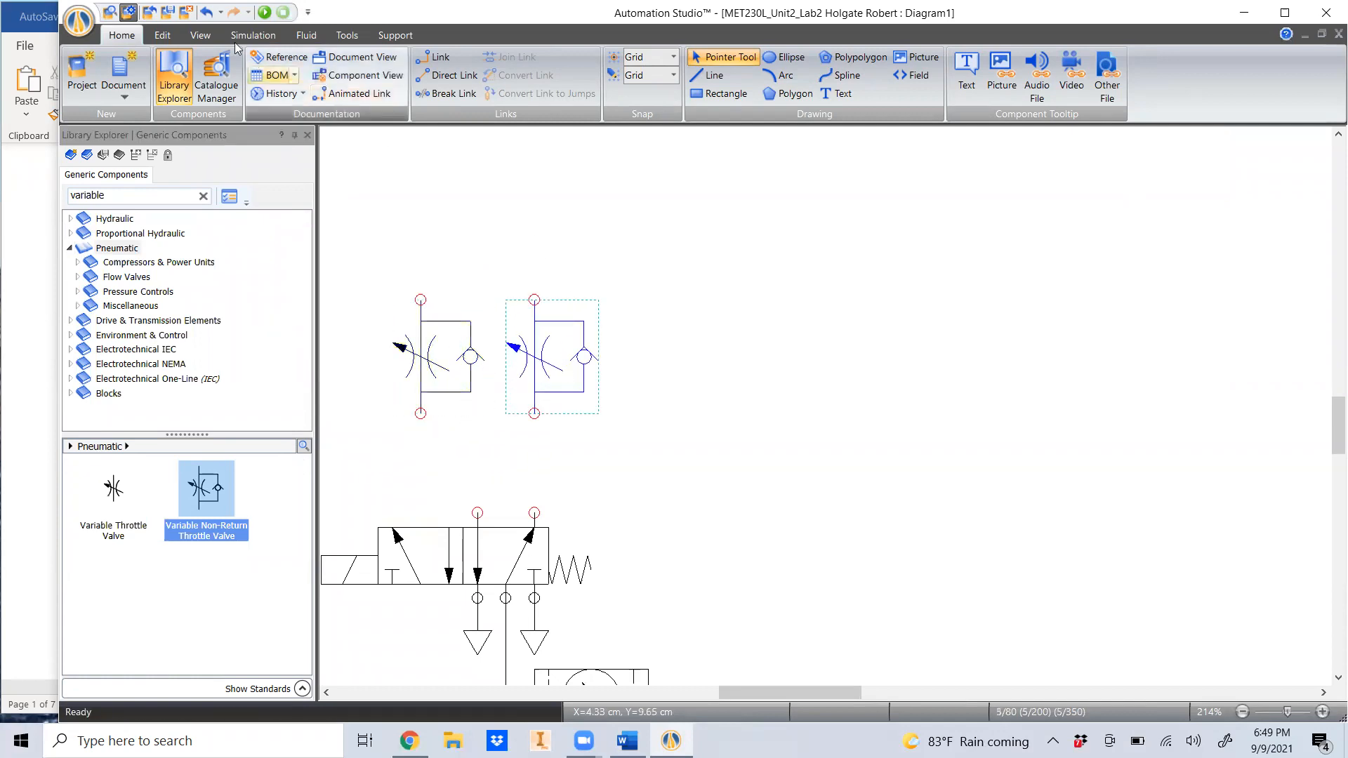
- Apply Flip Horizontal to the second throttle valve, the one above the spring end of the 5/2-way valve
left_click(162, 35)
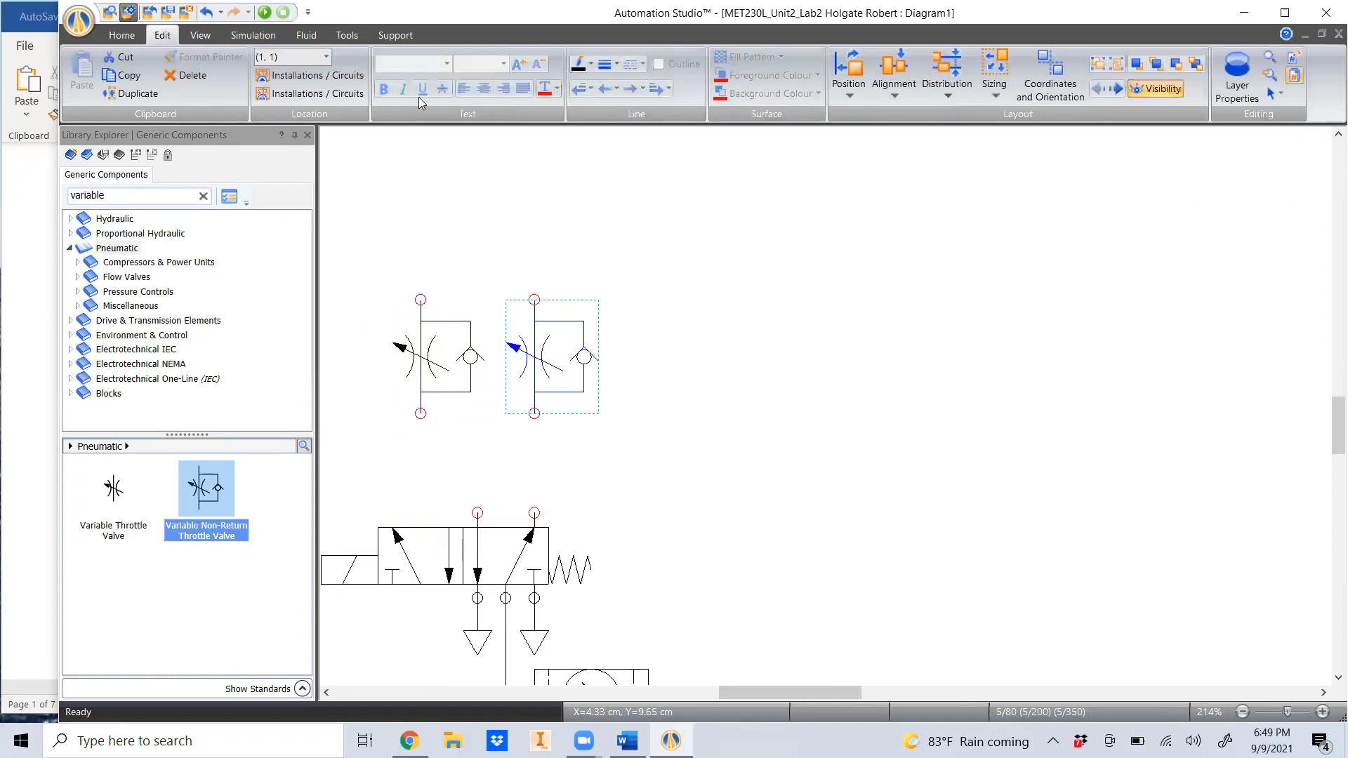
left_click(849, 83)
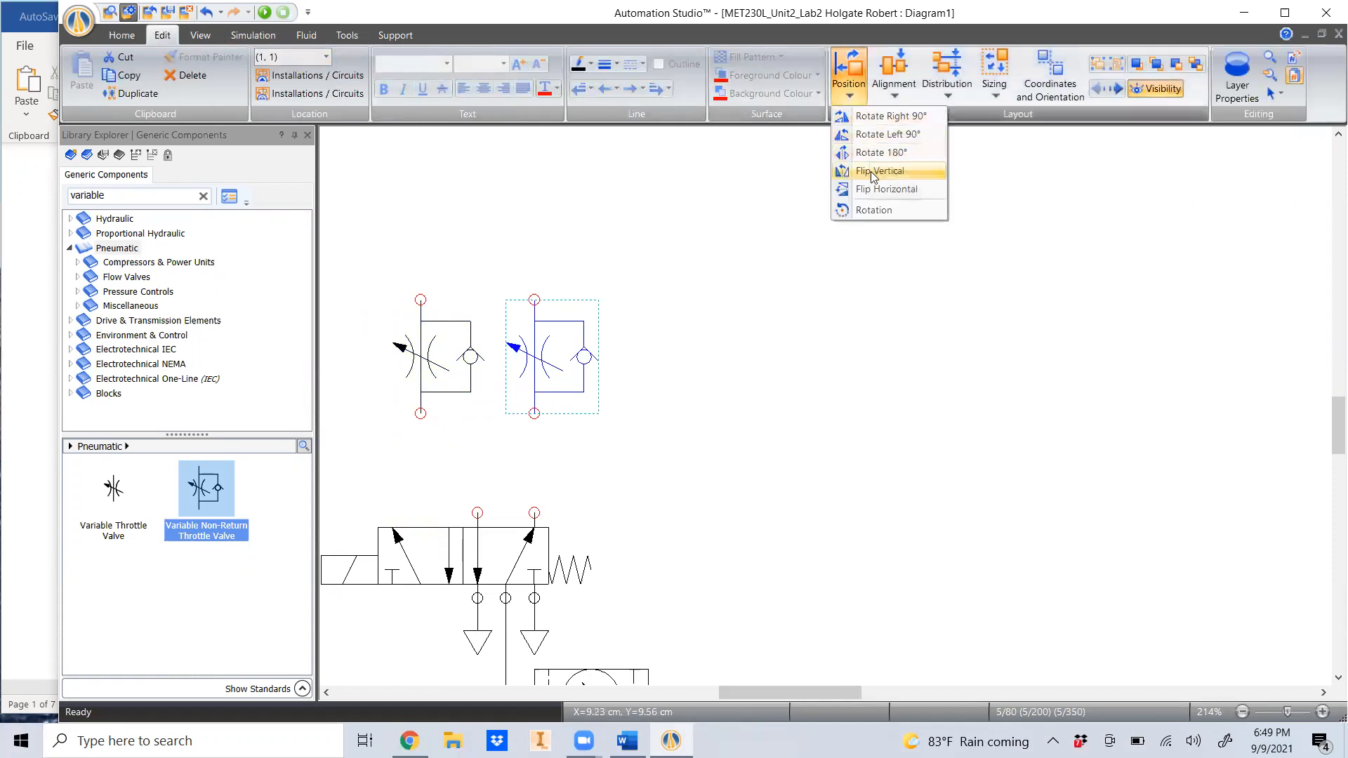
left_click(884, 189)
left_click(665, 383)
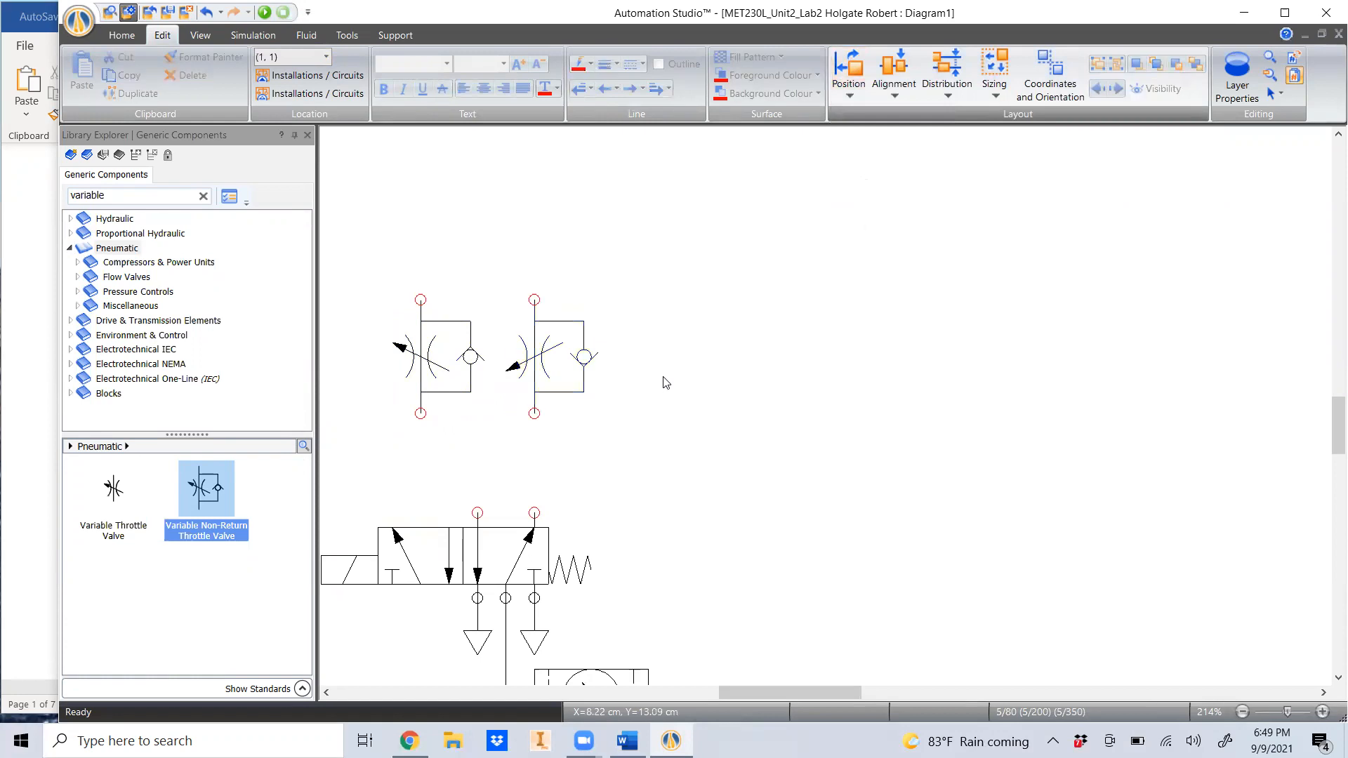
- Check the lab handout's circuit in Word, and connect the 5/2-way valve's two outlet ports to the lower ports of the throttle valves
left_click(18, 412)
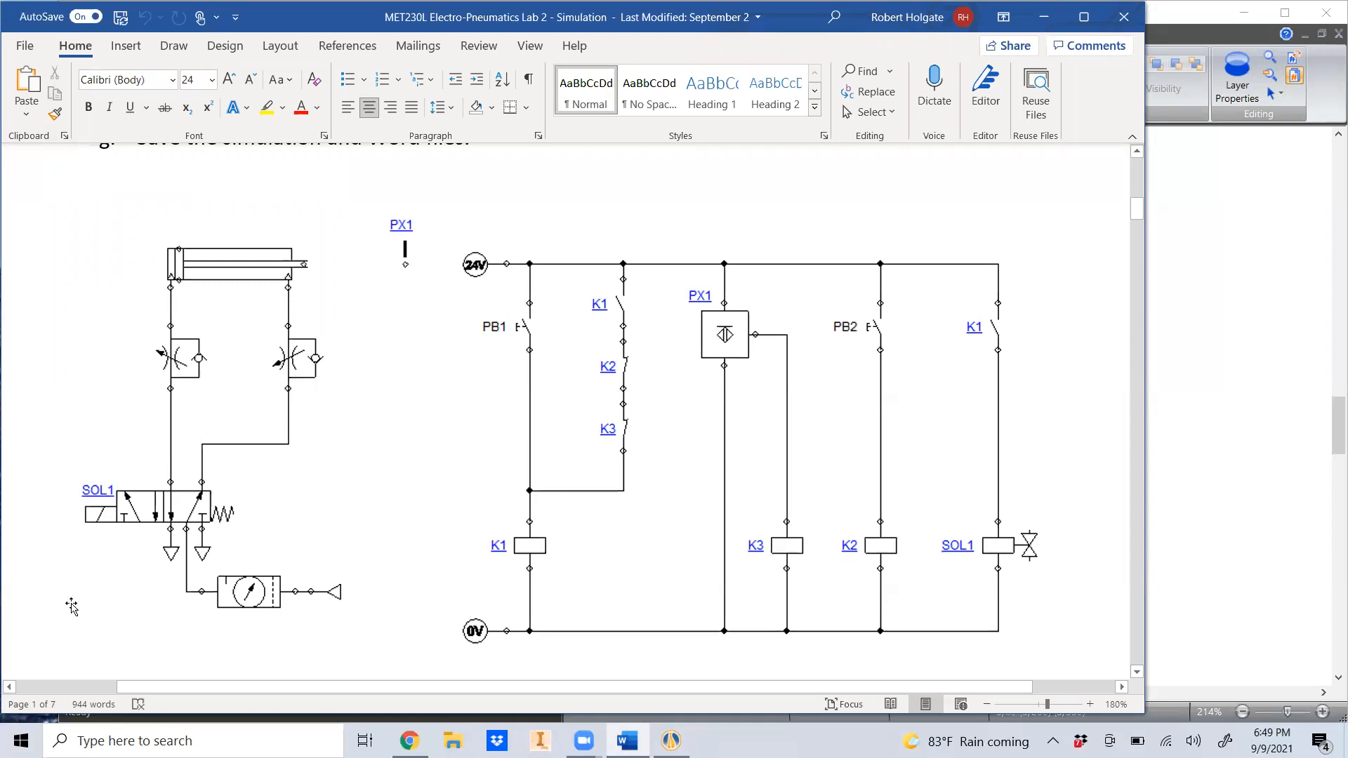
left_click(1262, 394)
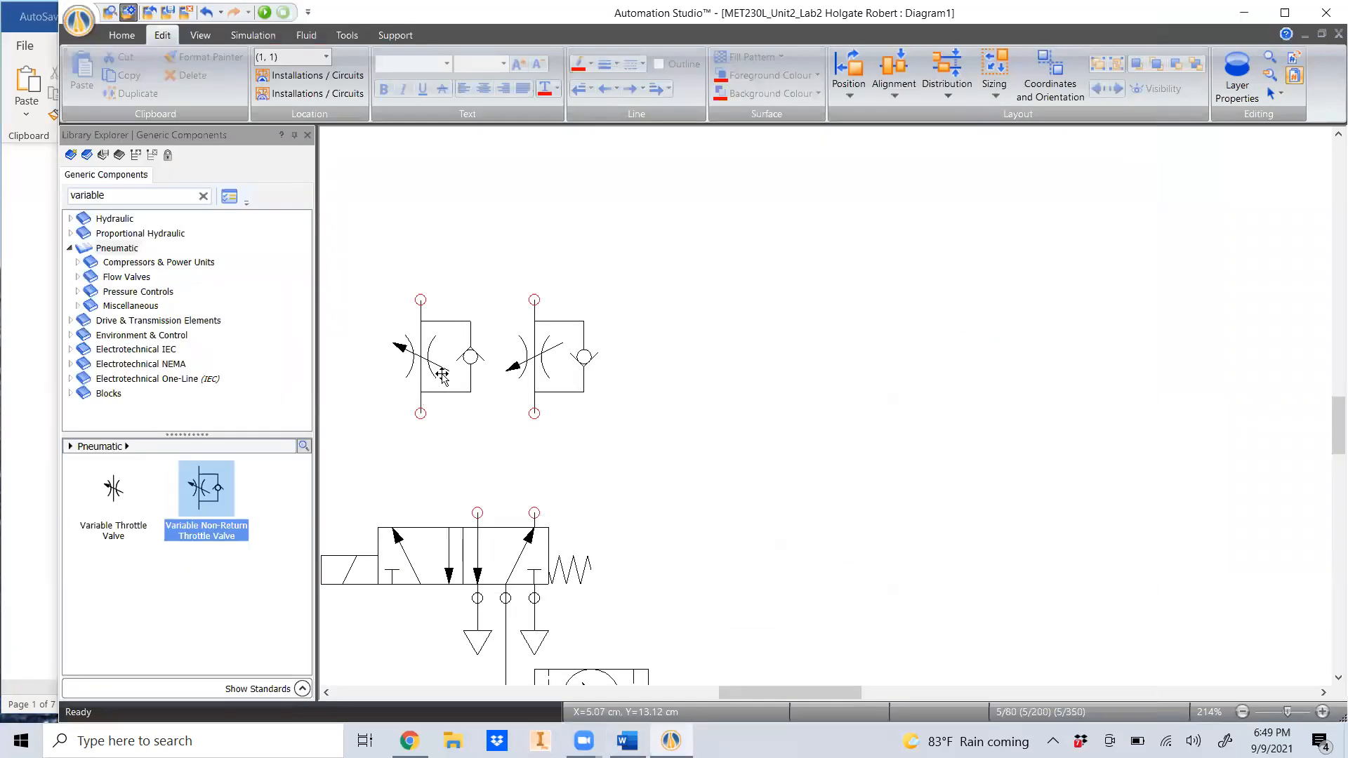
left_click(477, 513)
left_click(421, 414)
left_click(534, 510)
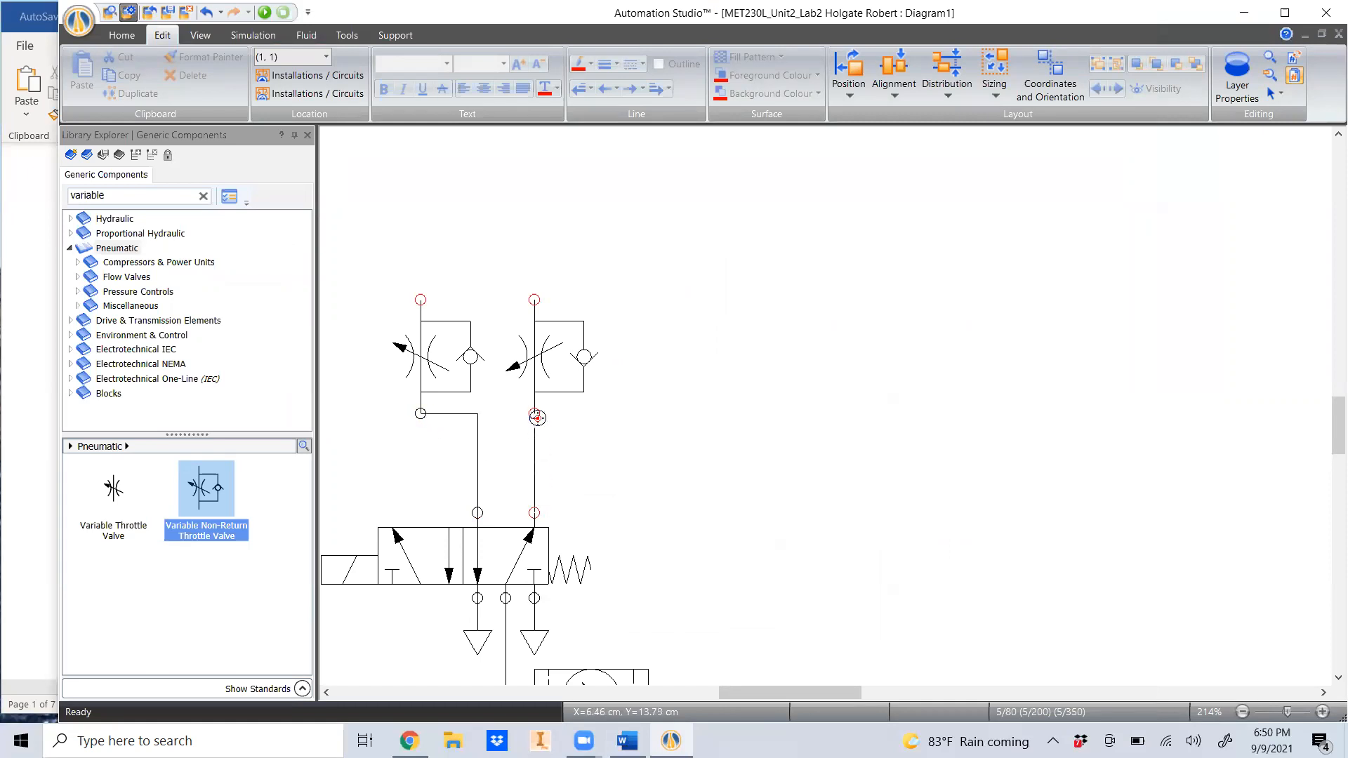
left_click(534, 414)
- Place a pneumatic Double-Acting Cylinder above the throttle valves and connect their upper ports to the cylinder's two ports
left_click(146, 195)
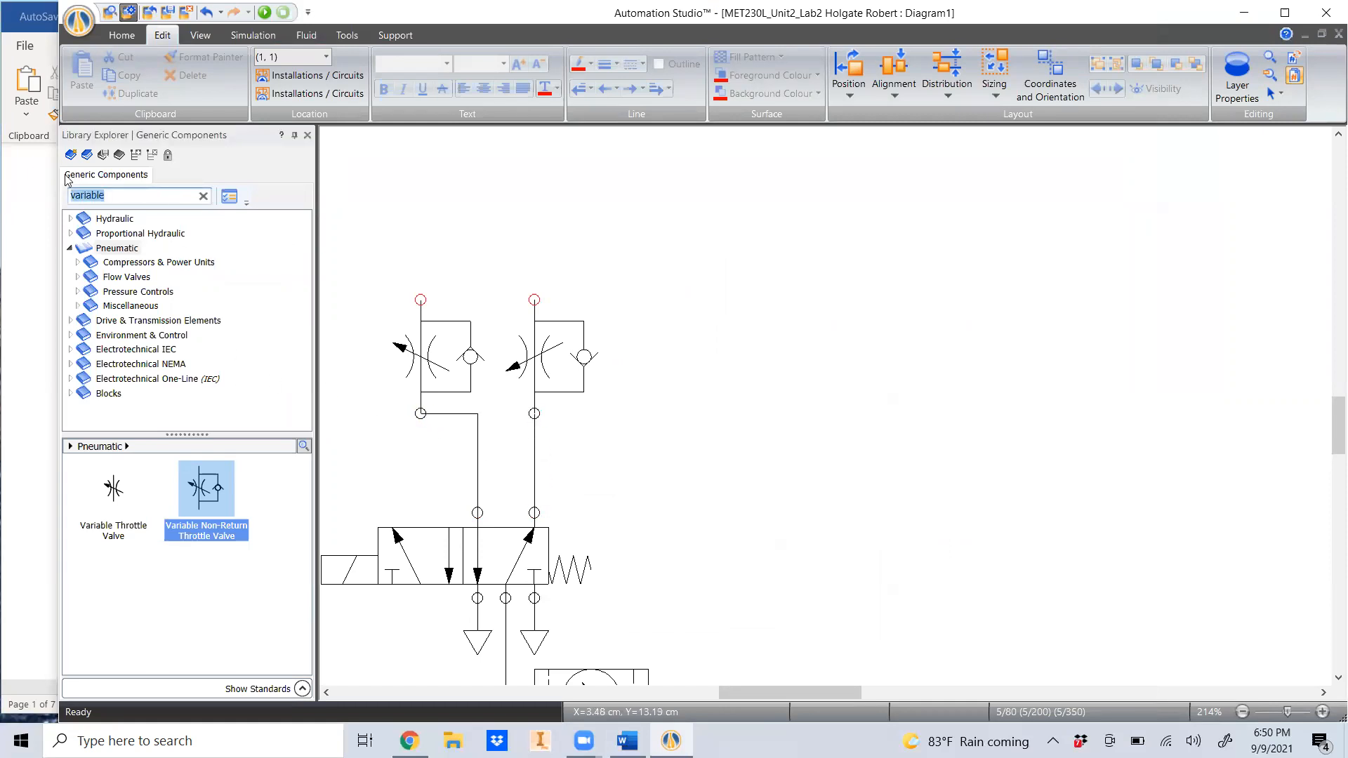
type("double")
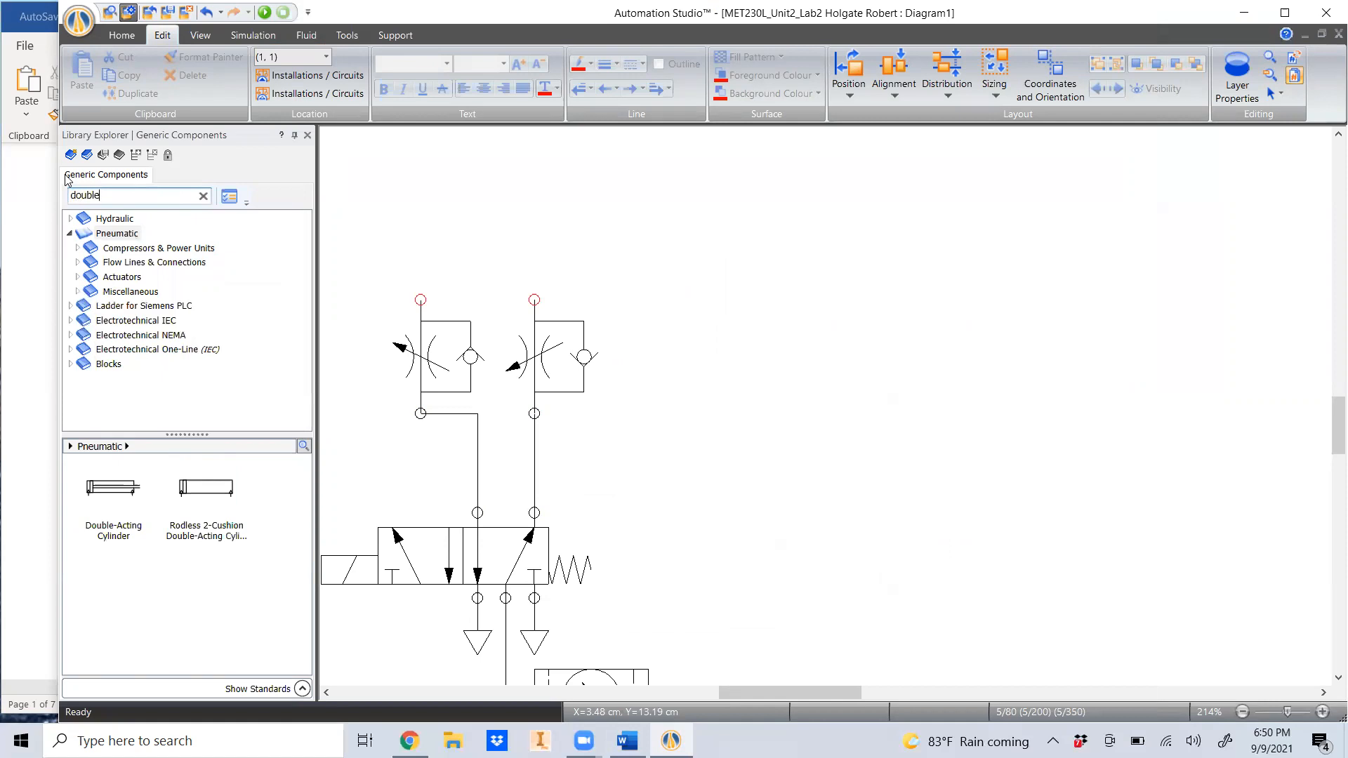
left_click_drag(114, 498, 523, 309)
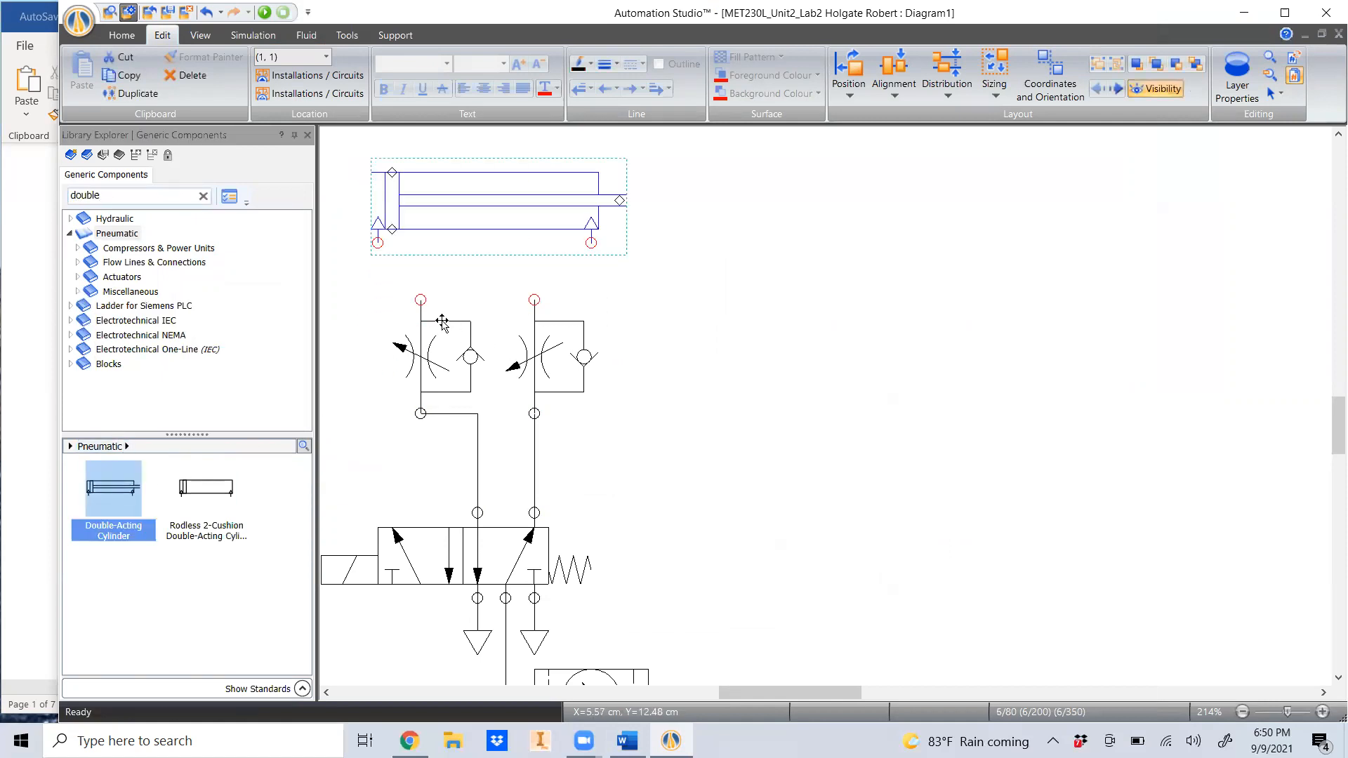
left_click_drag(421, 300, 380, 244)
left_click_drag(536, 293, 592, 243)
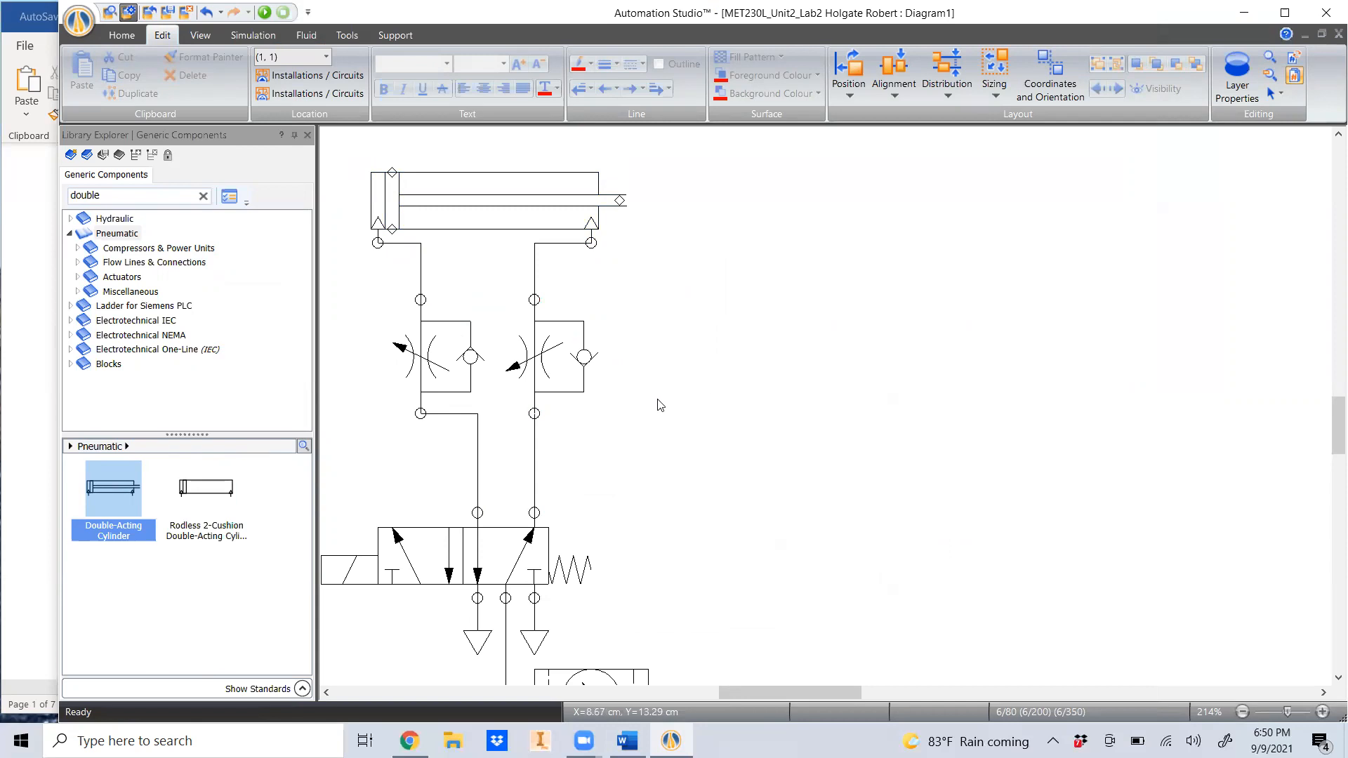
- Check the lab handout's circuit in Word, and search the component library for the pneumatic sensors matching "sensor ref"
scroll(463, 501, "down", 2)
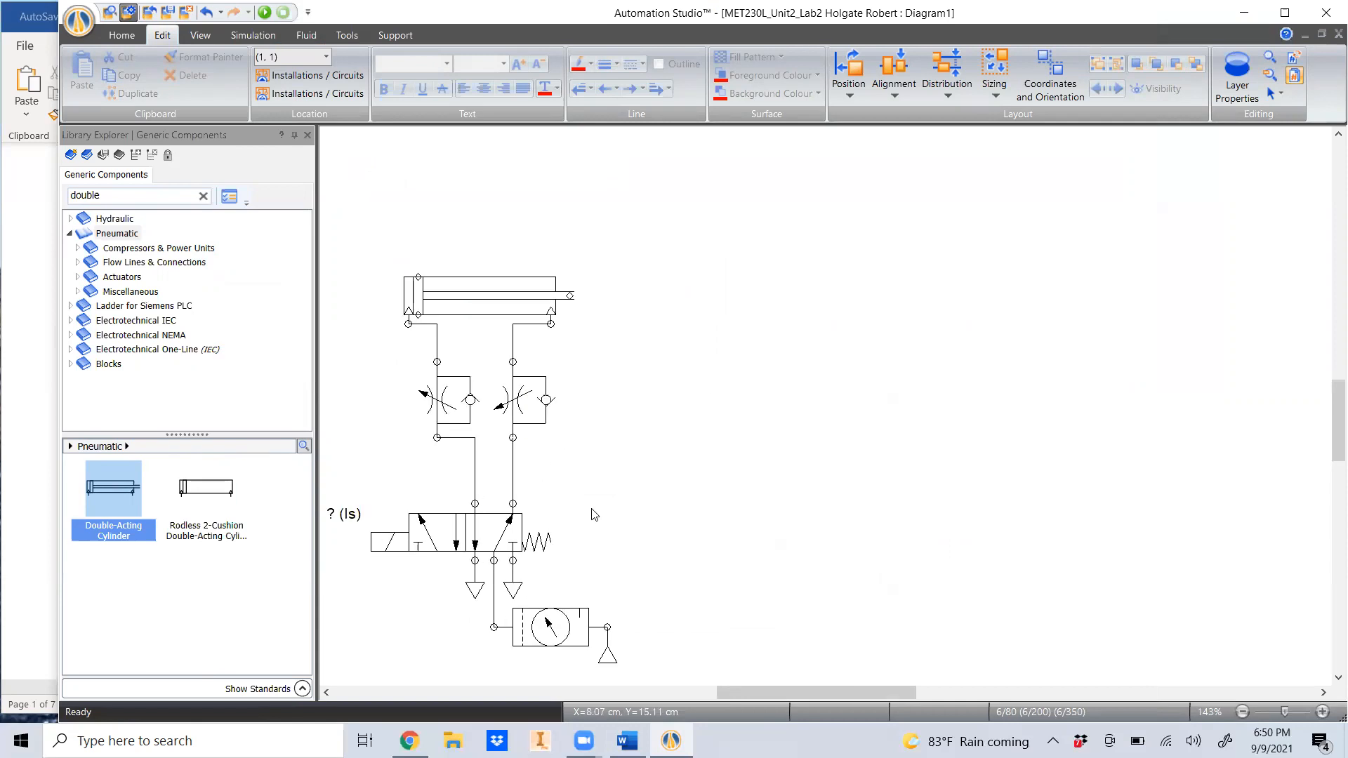
left_click_drag(570, 504, 611, 400)
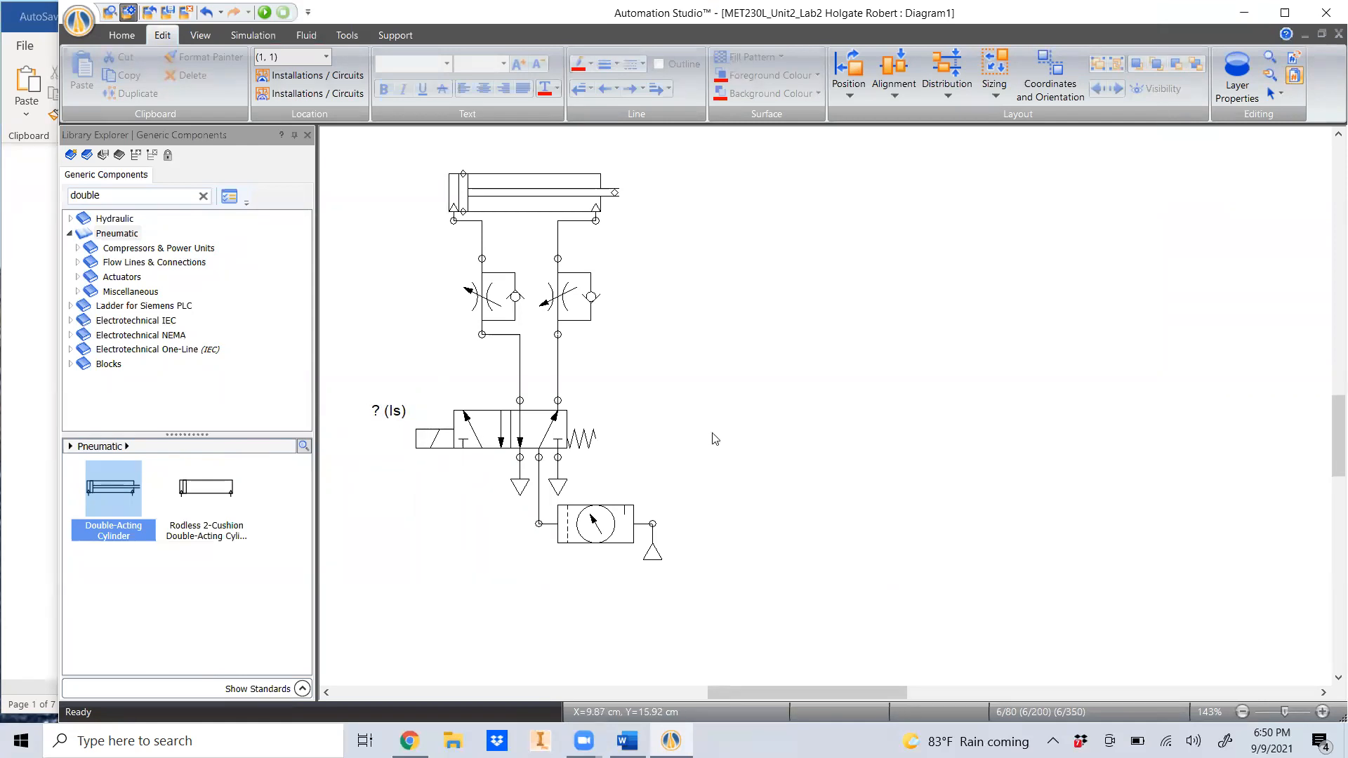
left_click_drag(712, 363, 690, 426)
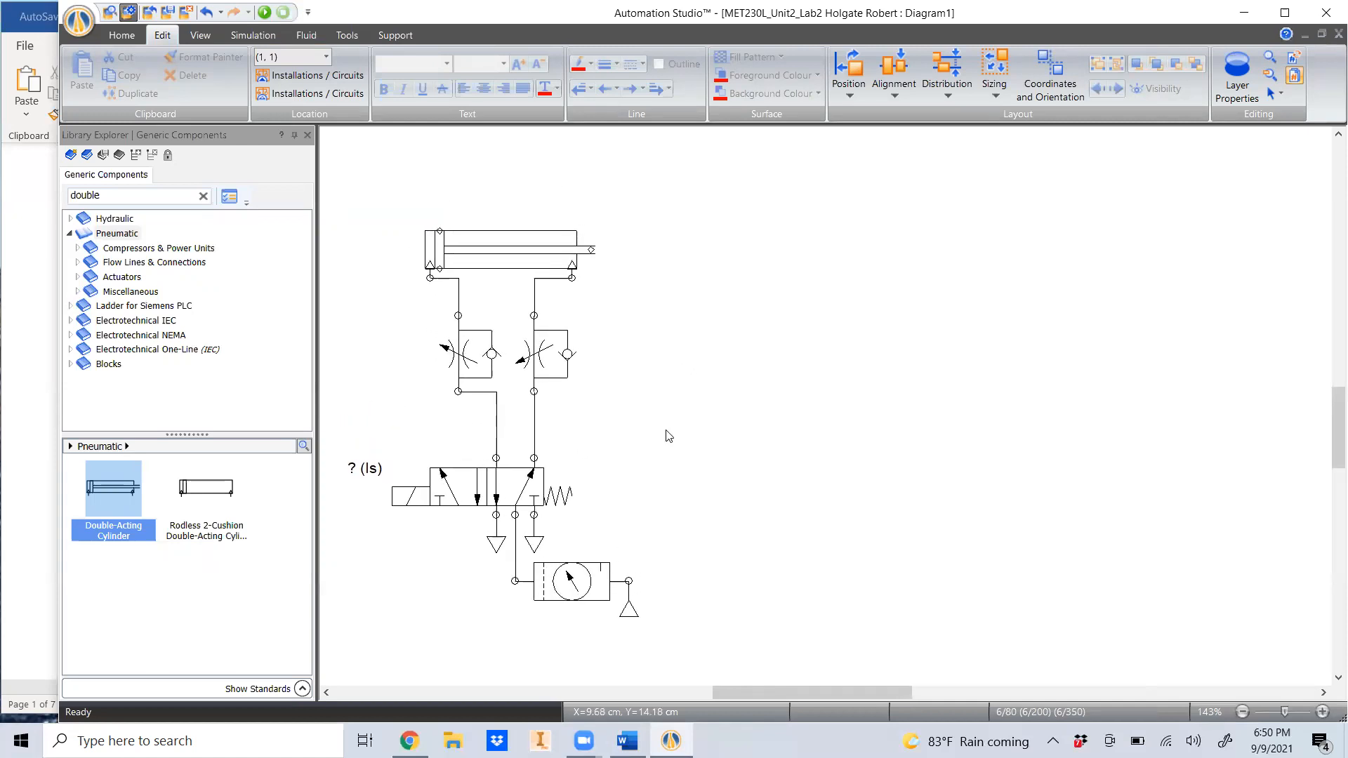
left_click(33, 578)
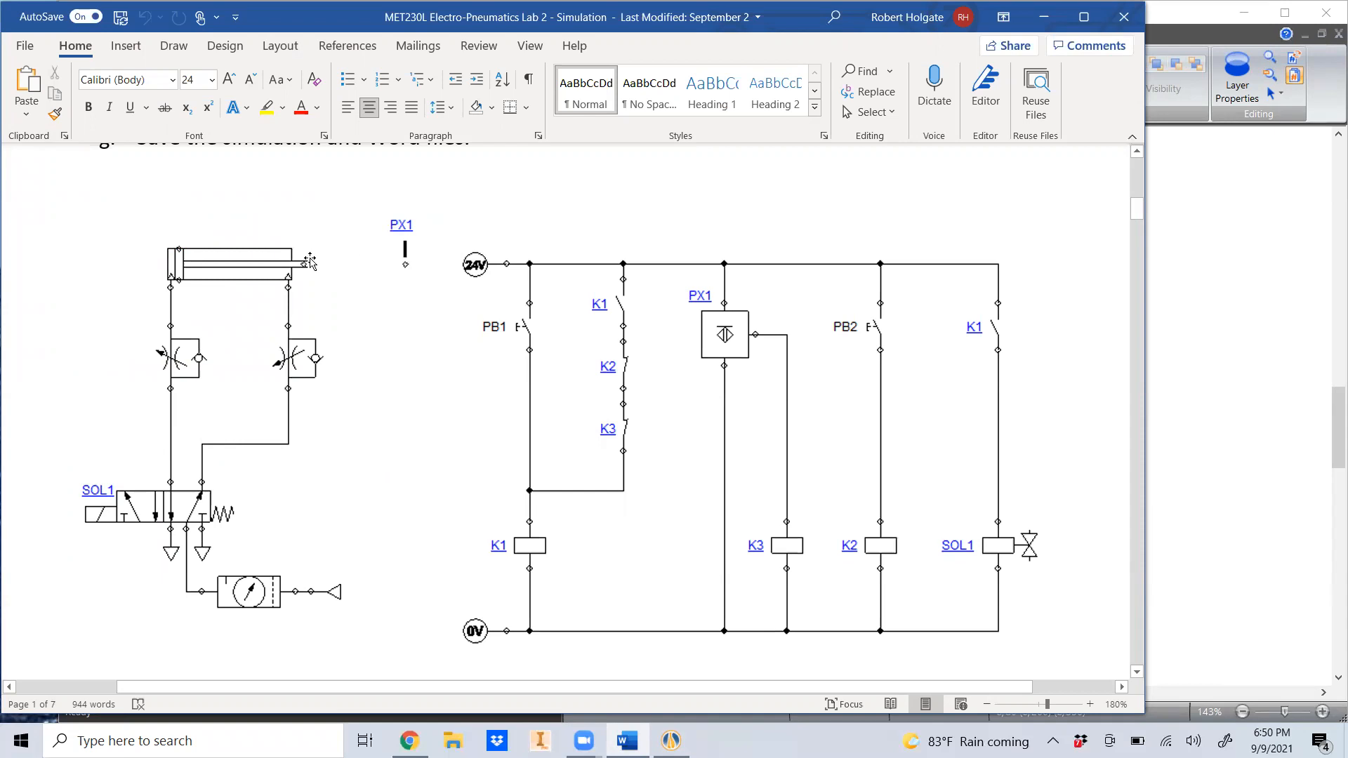
left_click(1185, 348)
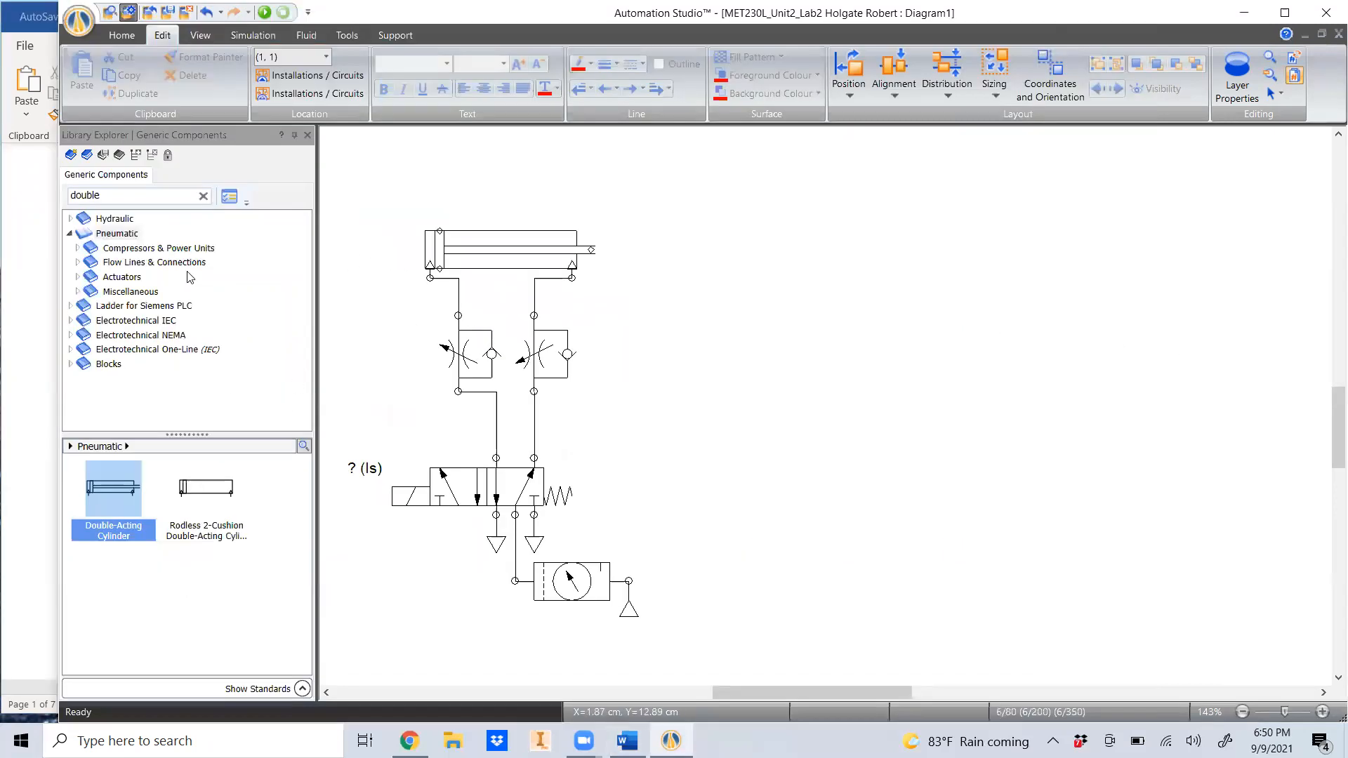
double_click(115, 197)
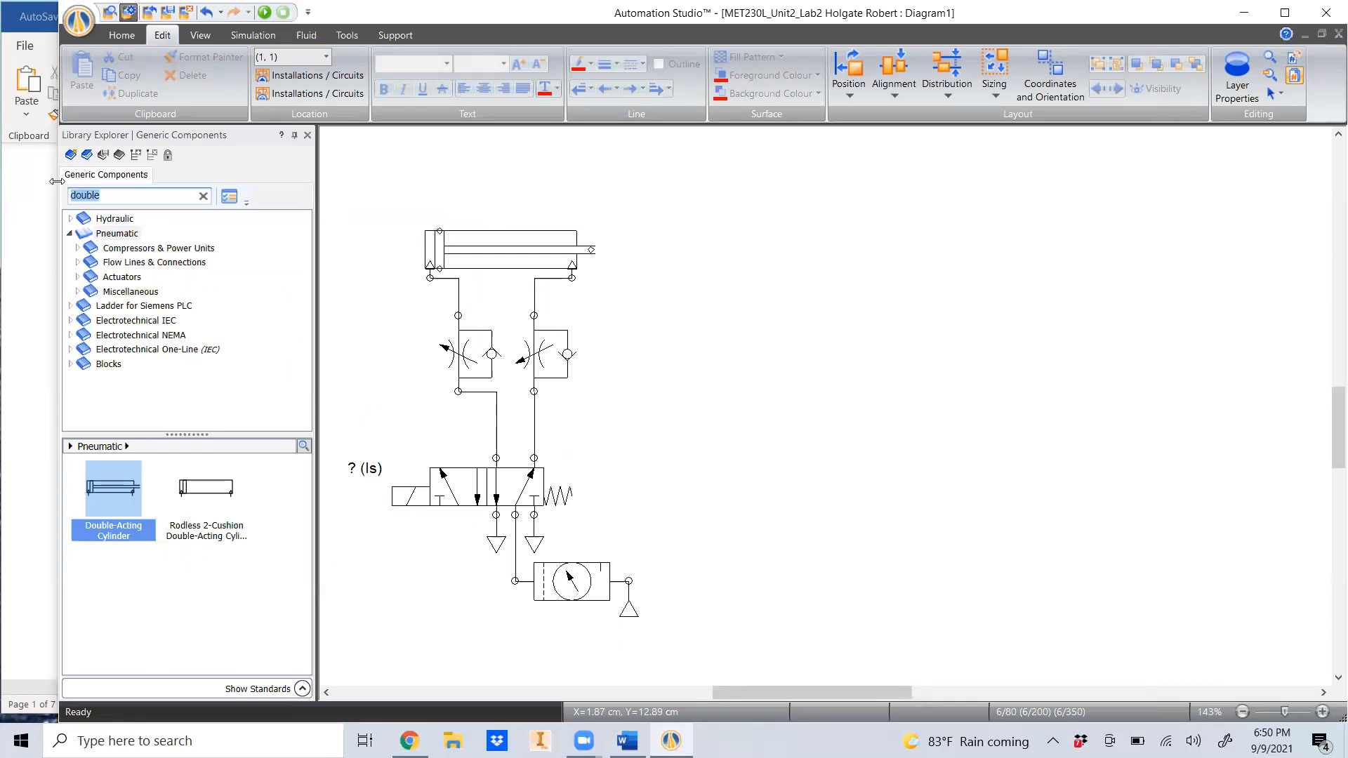
type("sensor ref")
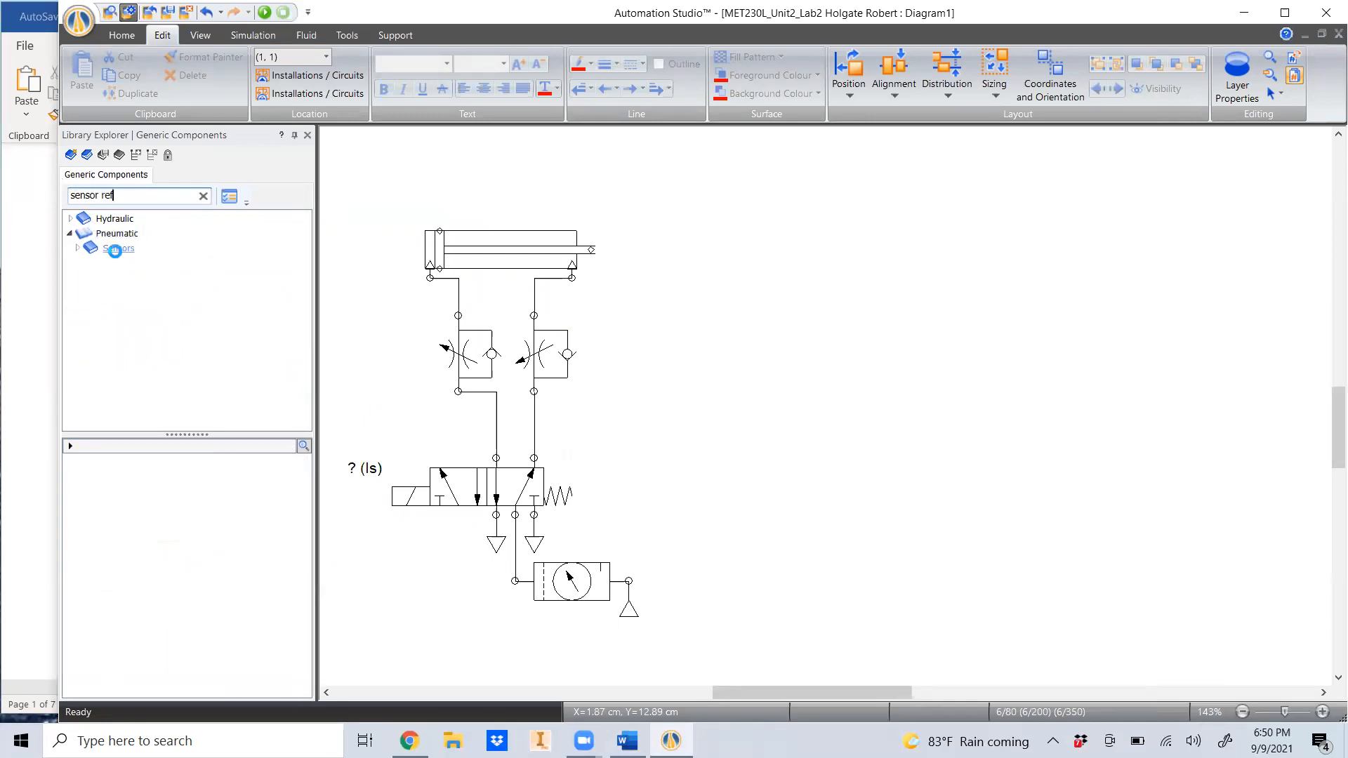
left_click(117, 248)
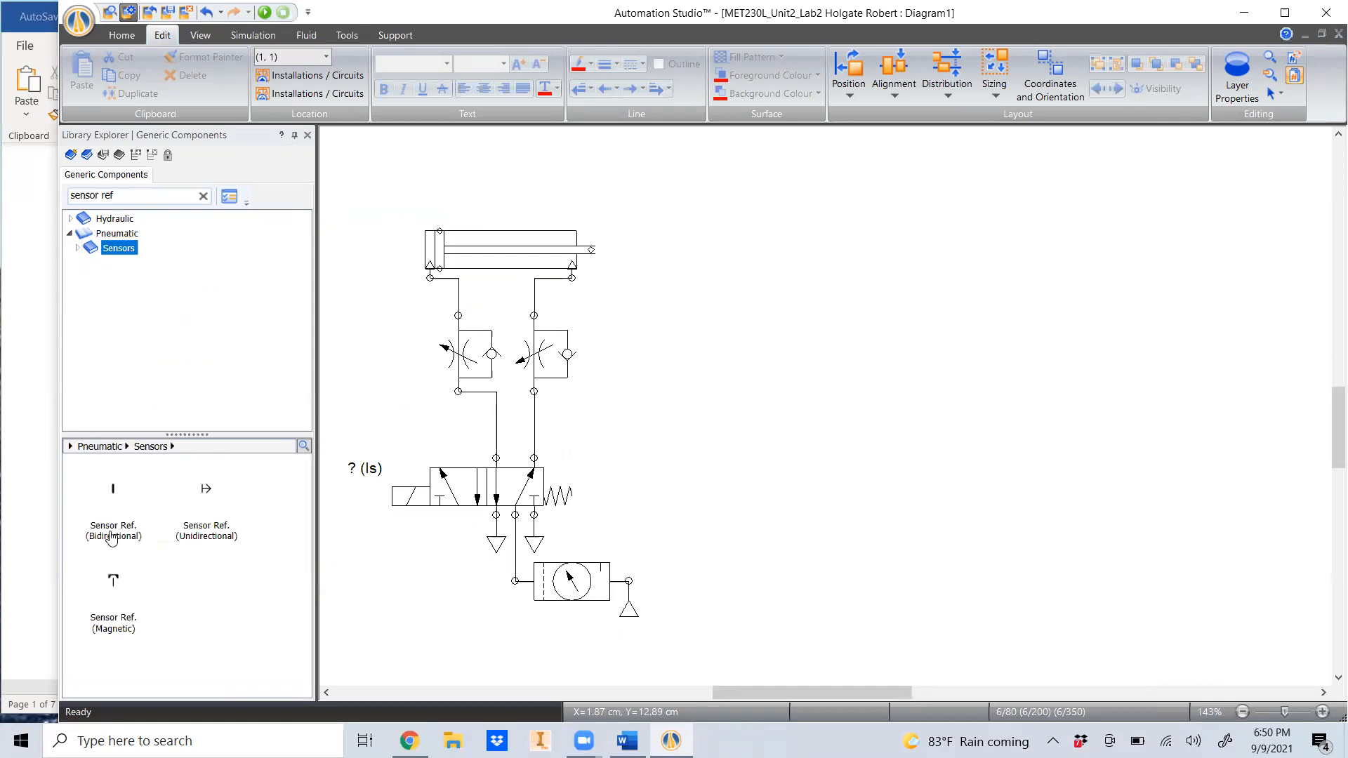
- Place a Sensor Ref. (Bidirectional) to the right of the cylinder rod and give it the alias PX1
left_click_drag(111, 493, 683, 223)
left_click_drag(683, 223, 682, 222)
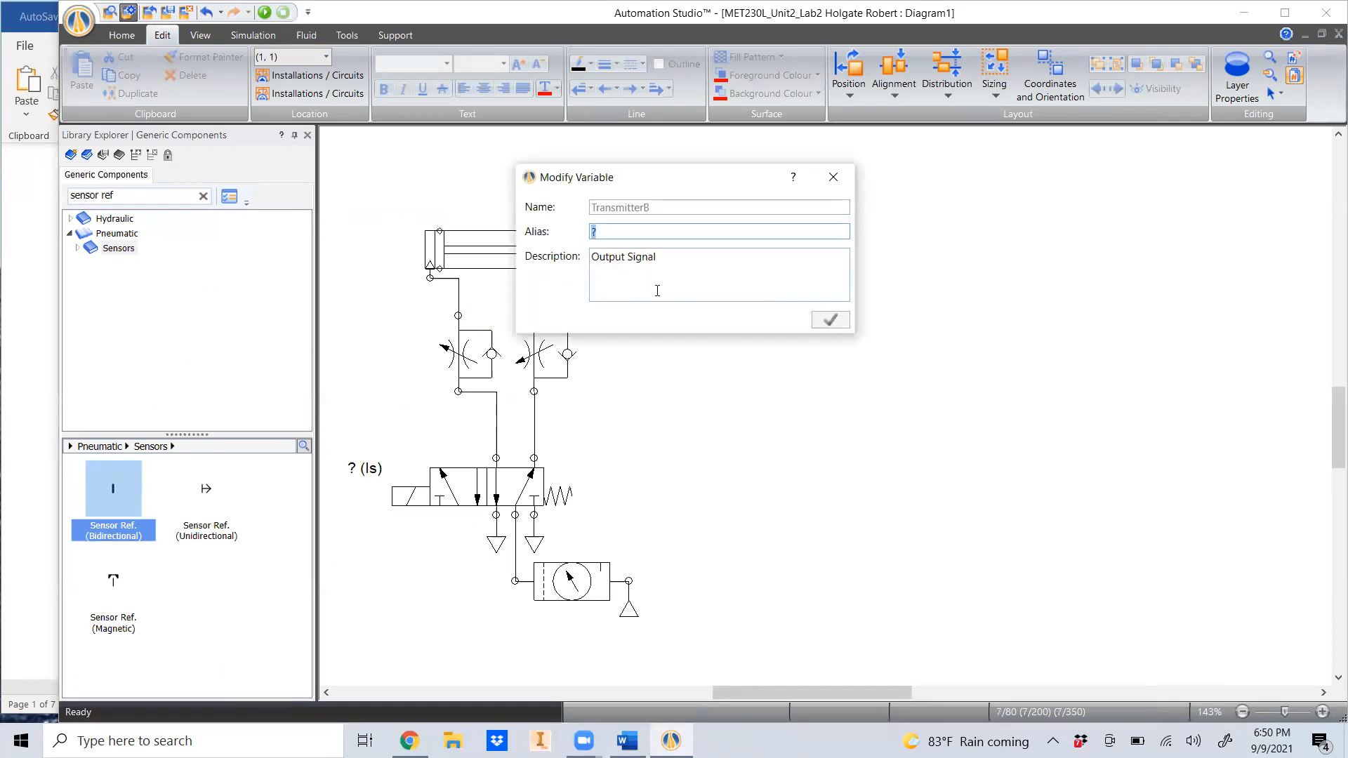
type("PX1")
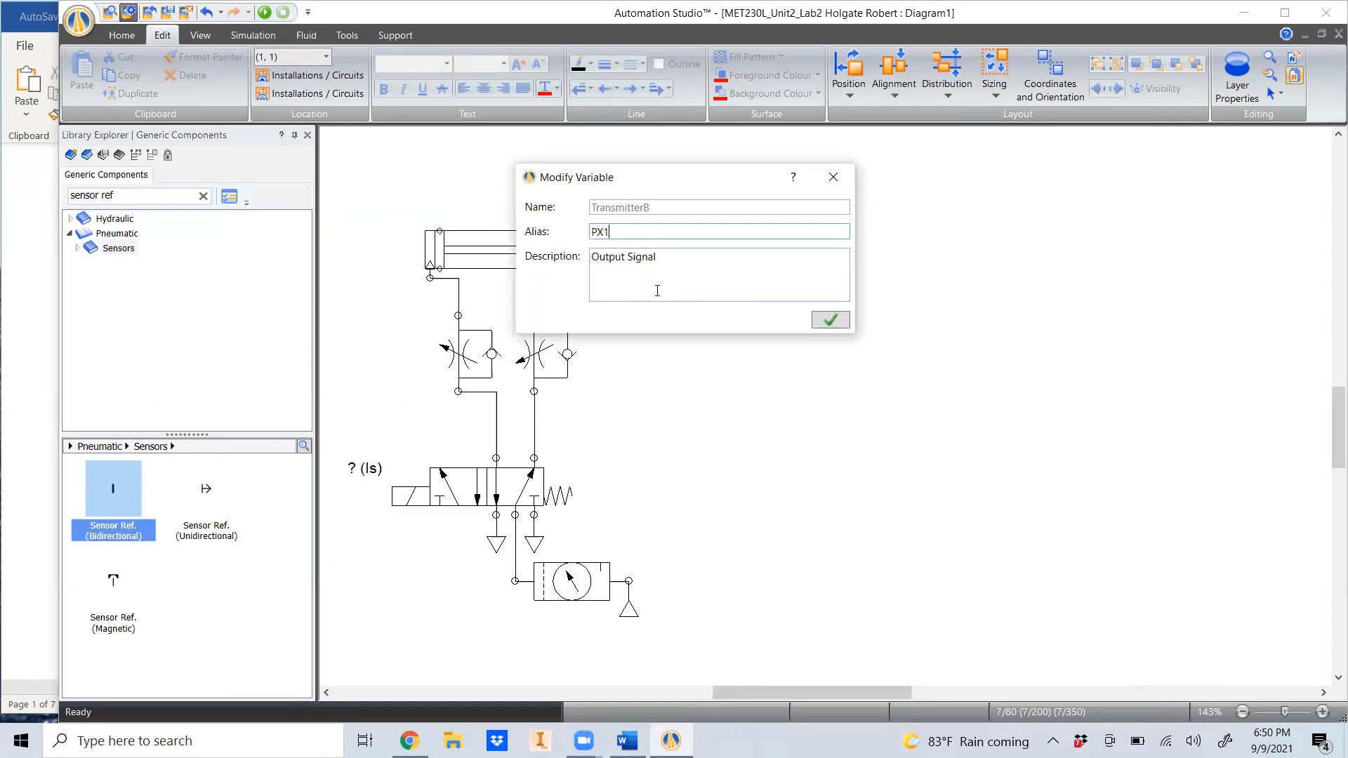
key("Return")
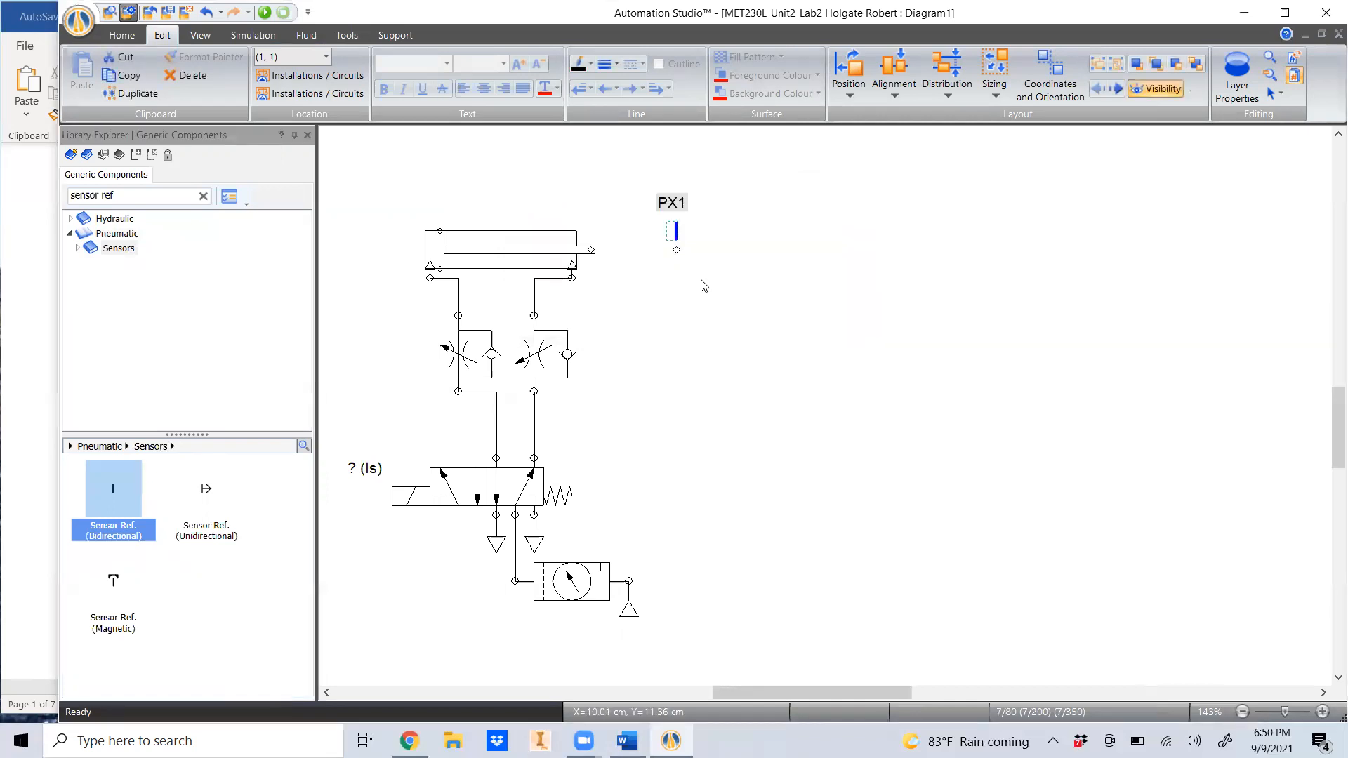
- Set the double-acting cylinder's Extension to 100 % in its component data
double_click(522, 240)
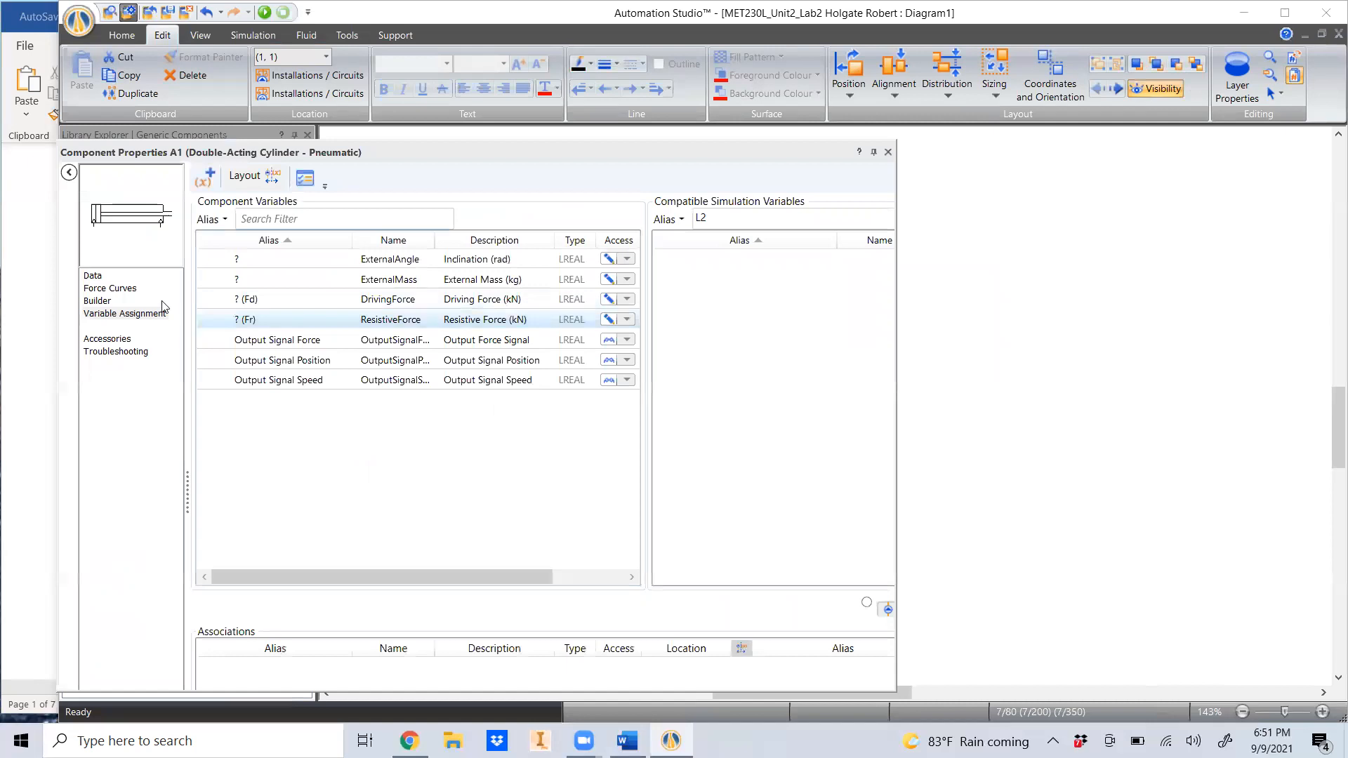
left_click(95, 276)
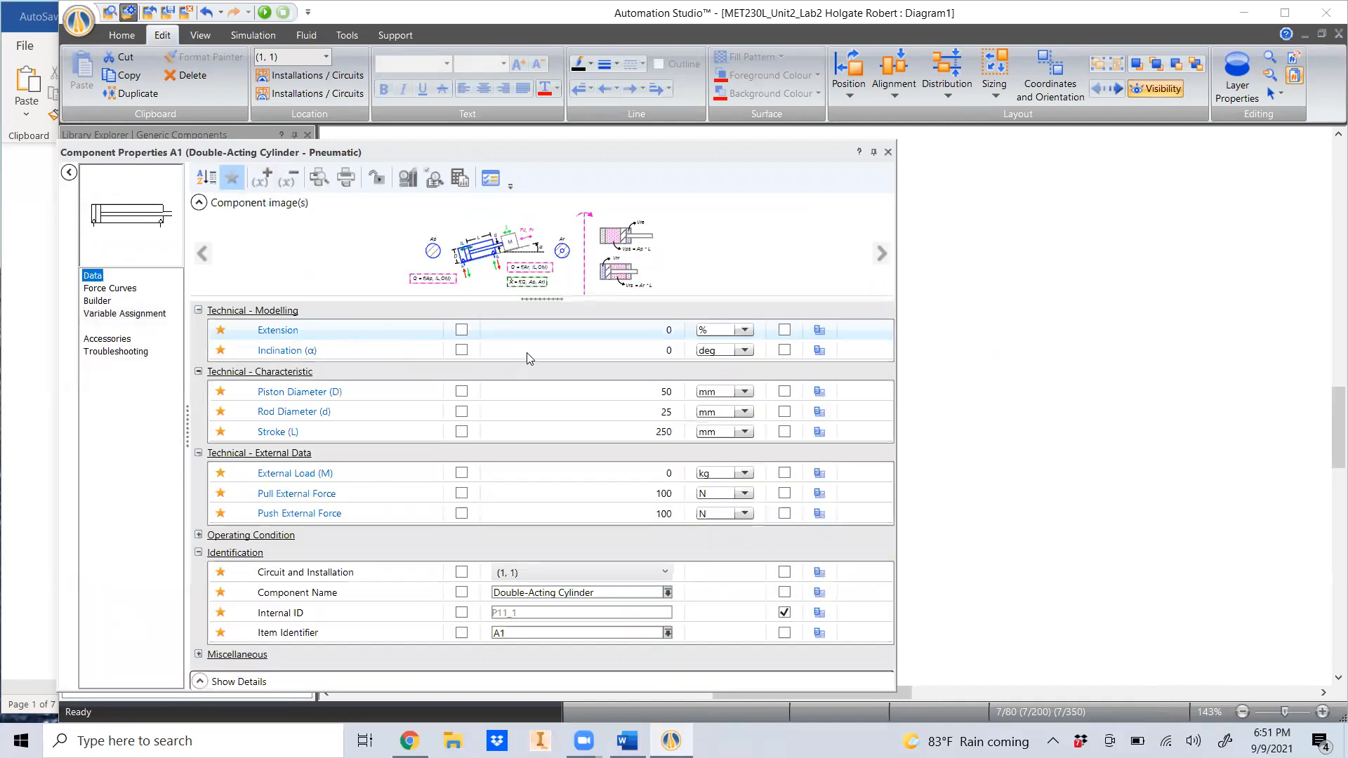
left_click(651, 330)
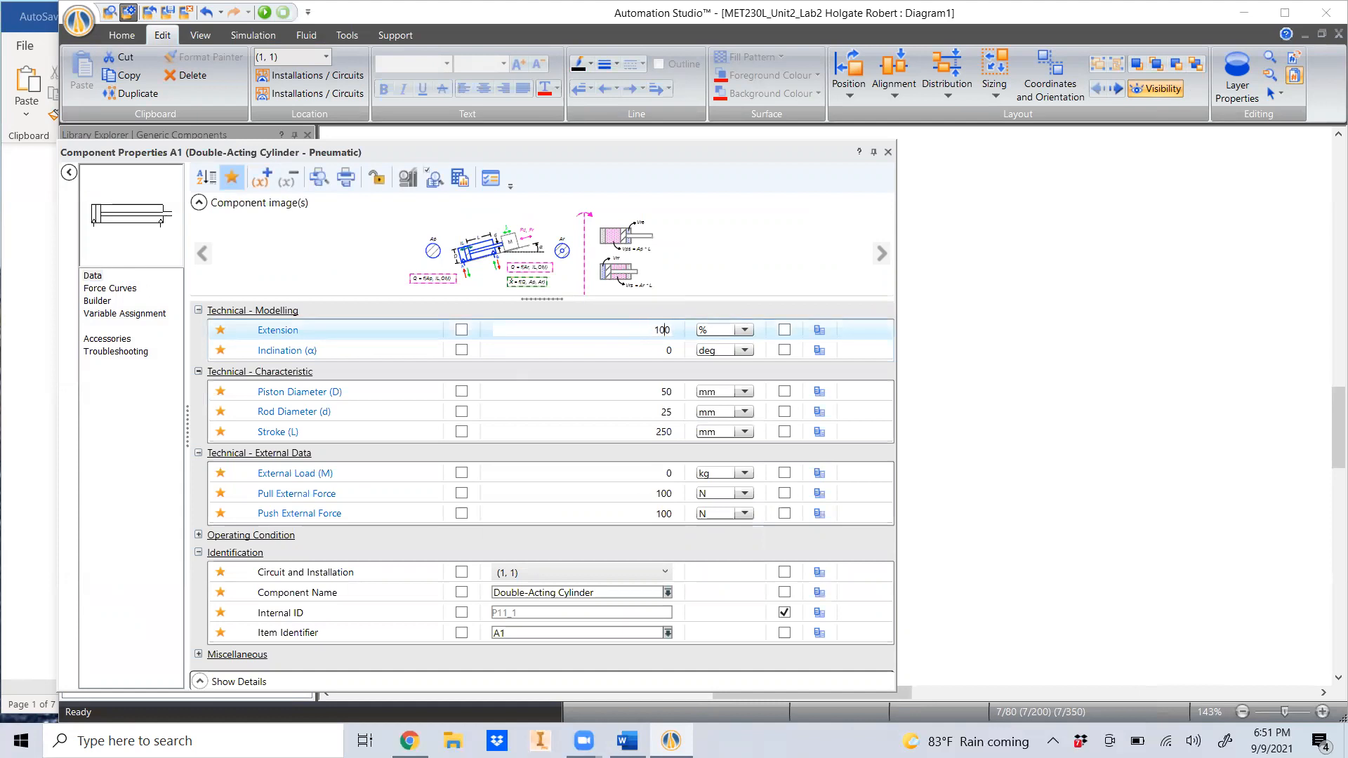
key("Tab")
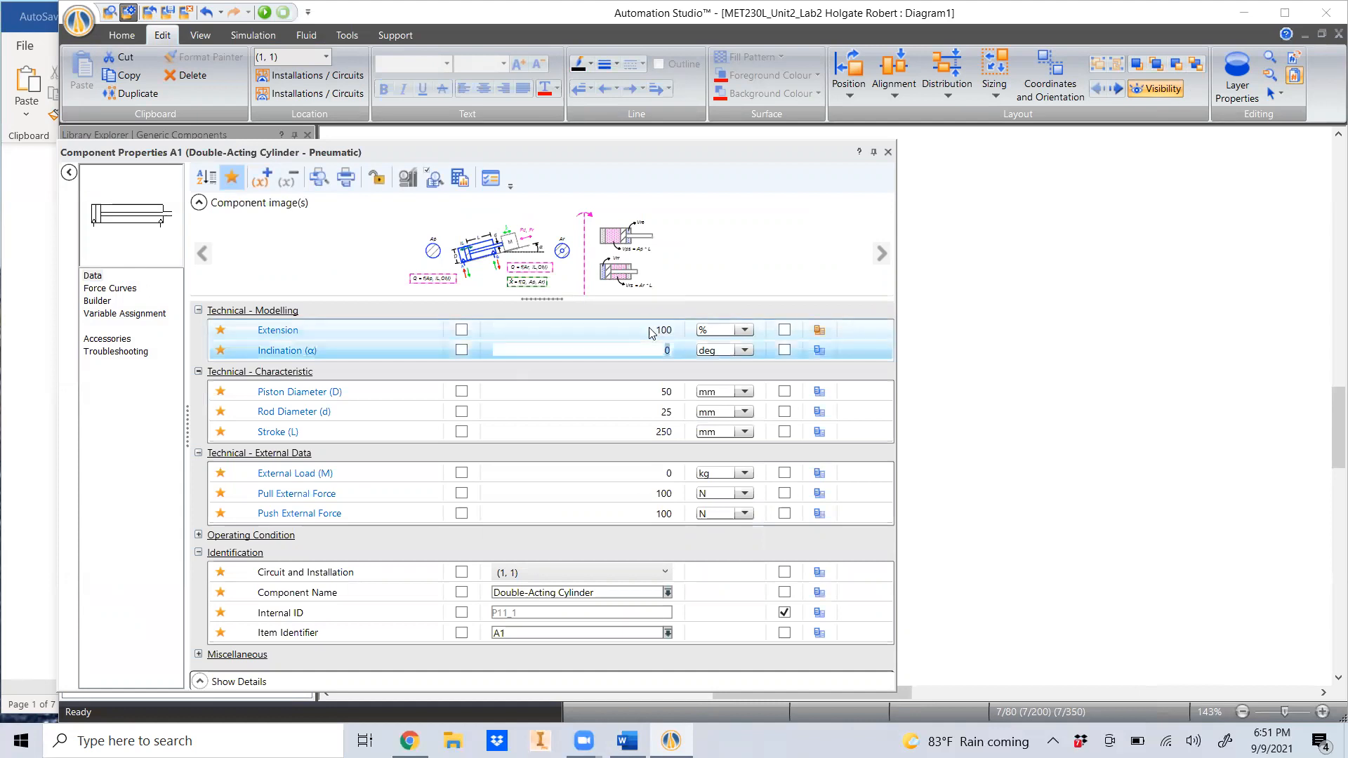
left_click(889, 152)
- Move the PX1 sensor onto the connection point at the tip of the extended cylinder rod
left_click_drag(692, 239, 681, 232)
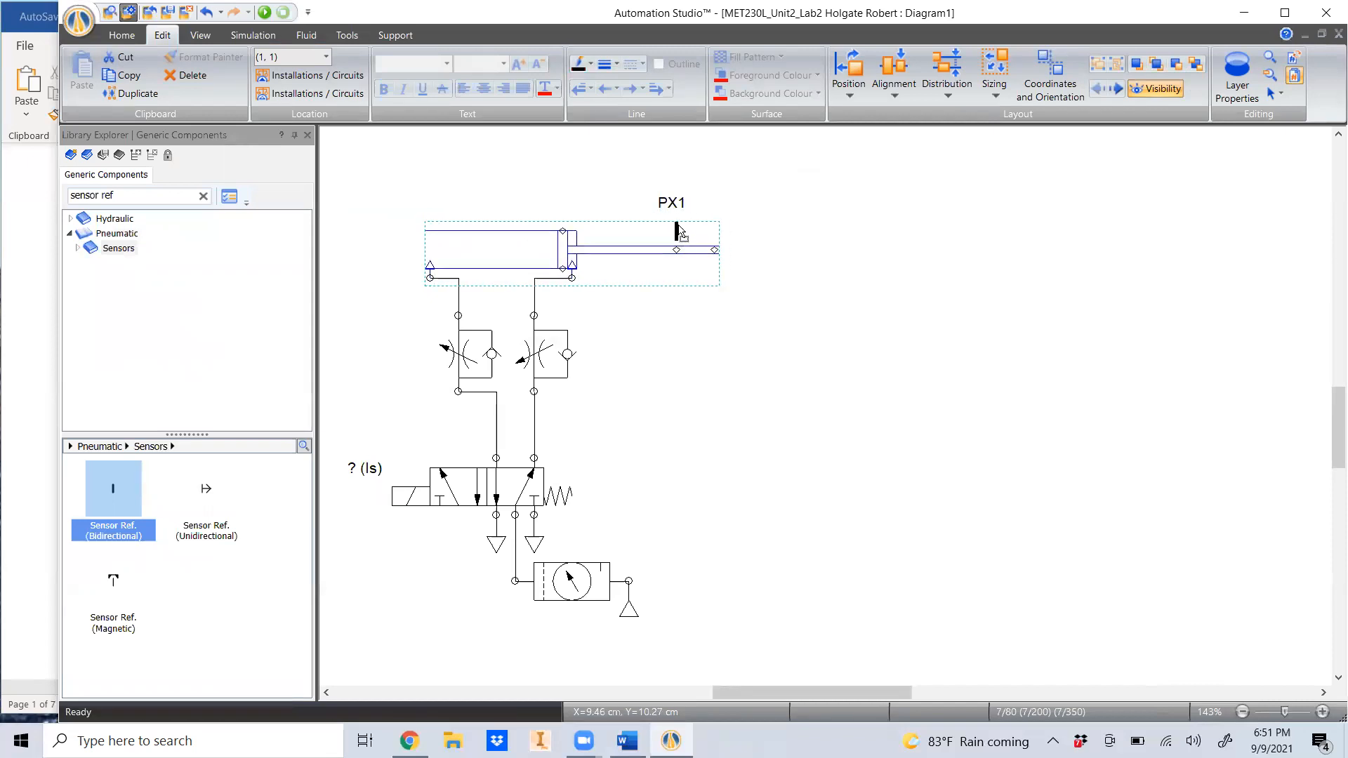
left_click(695, 205)
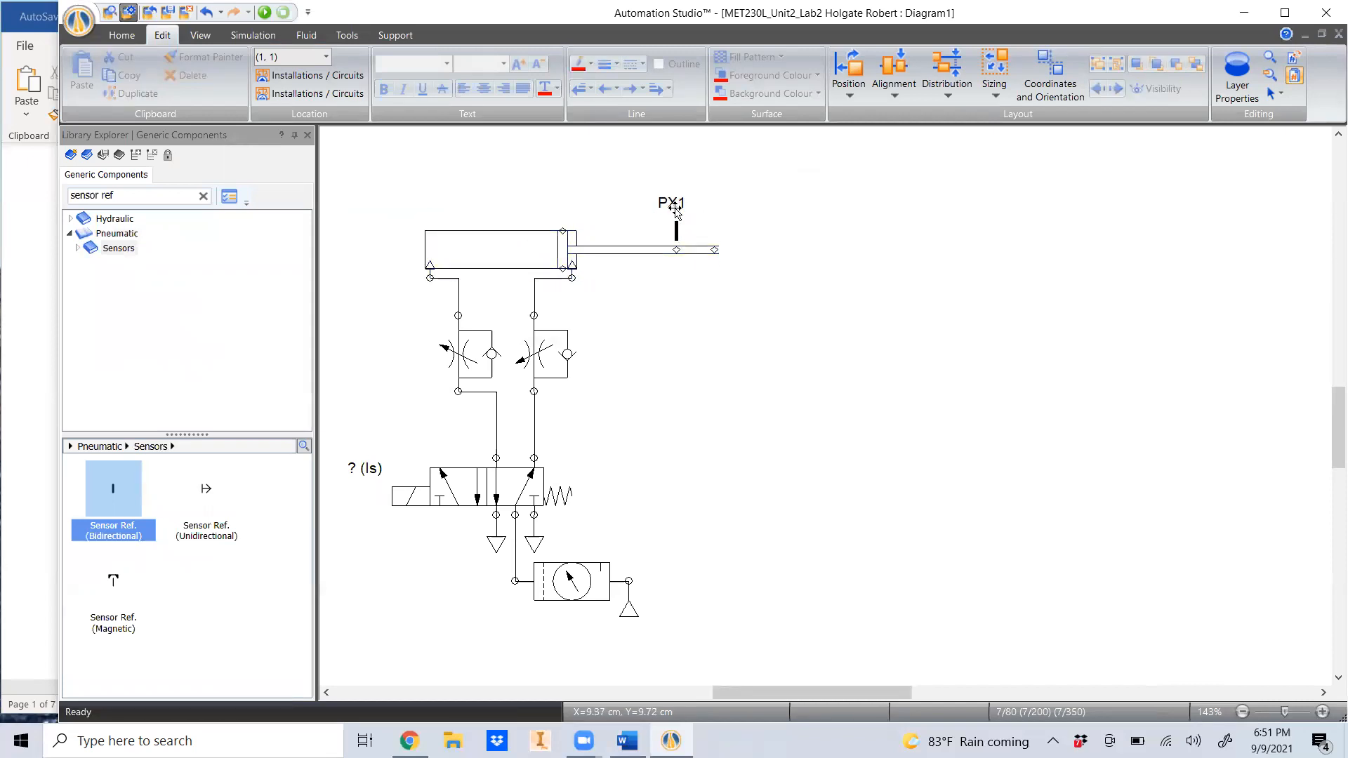
left_click_drag(676, 226, 714, 231)
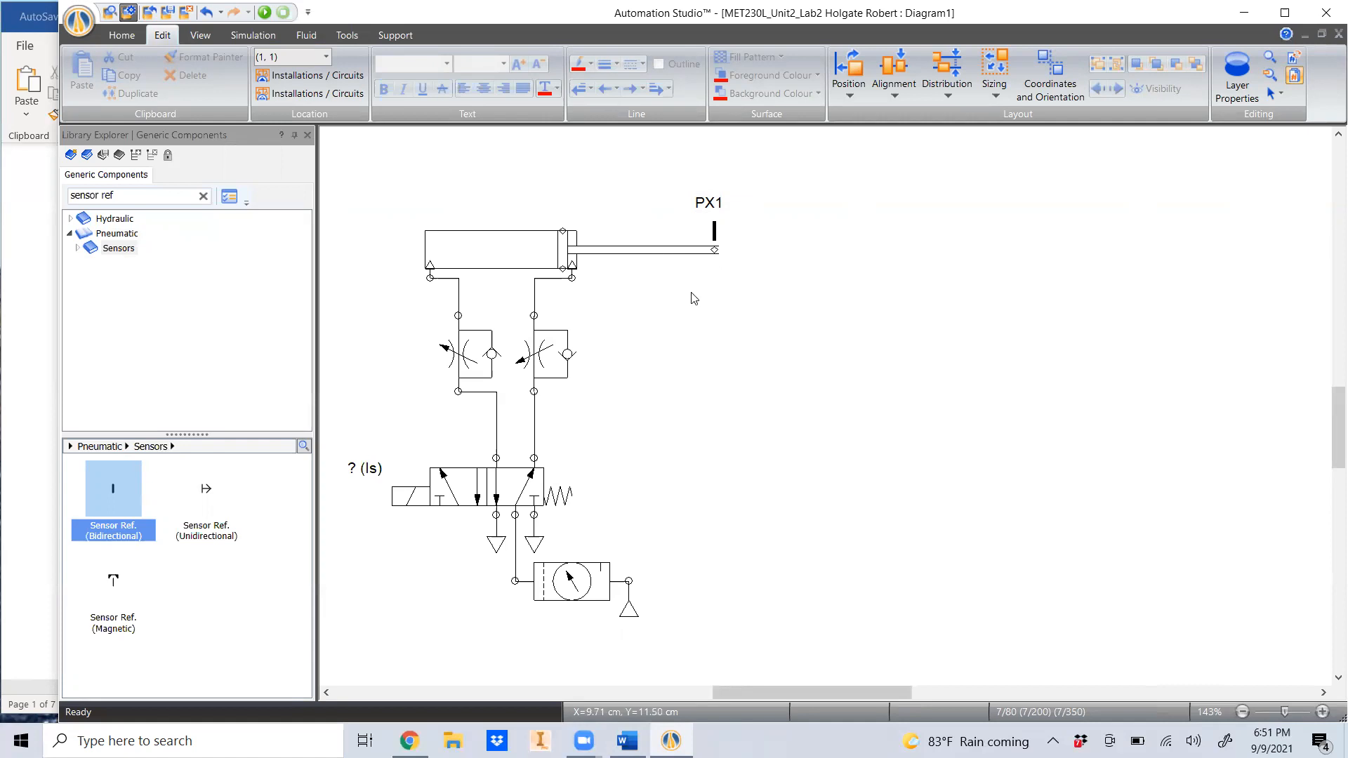
- Set the double-acting cylinder's Extension back to 0 % and deselect the cylinder
double_click(507, 249)
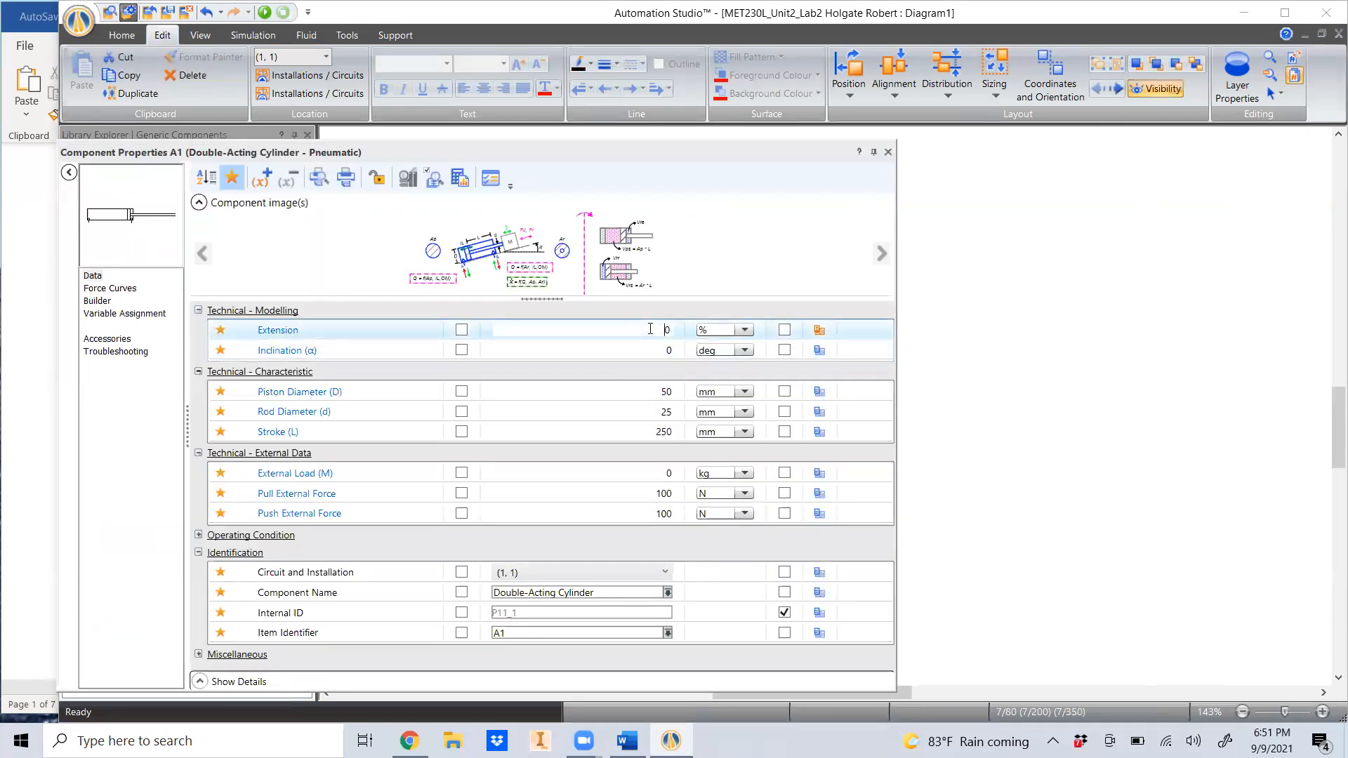
left_click(888, 152)
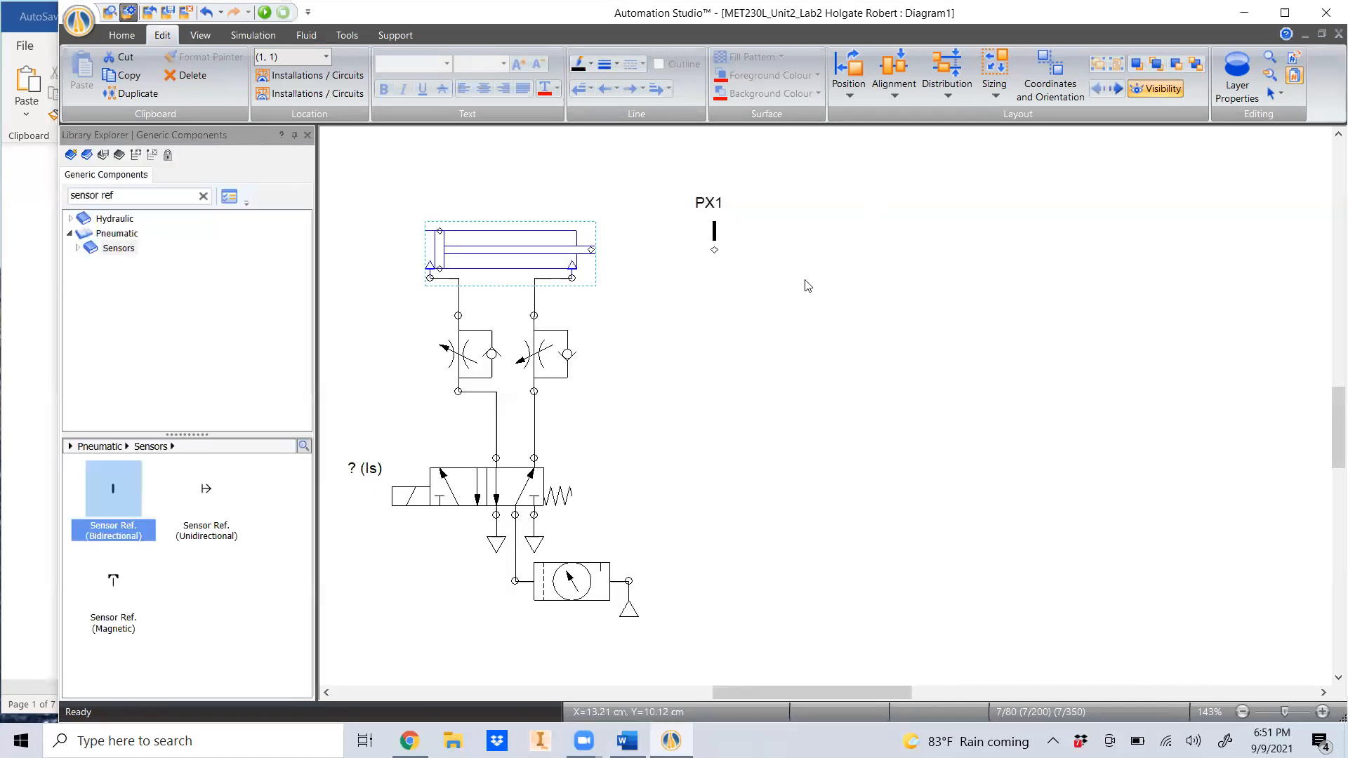
left_click(653, 336)
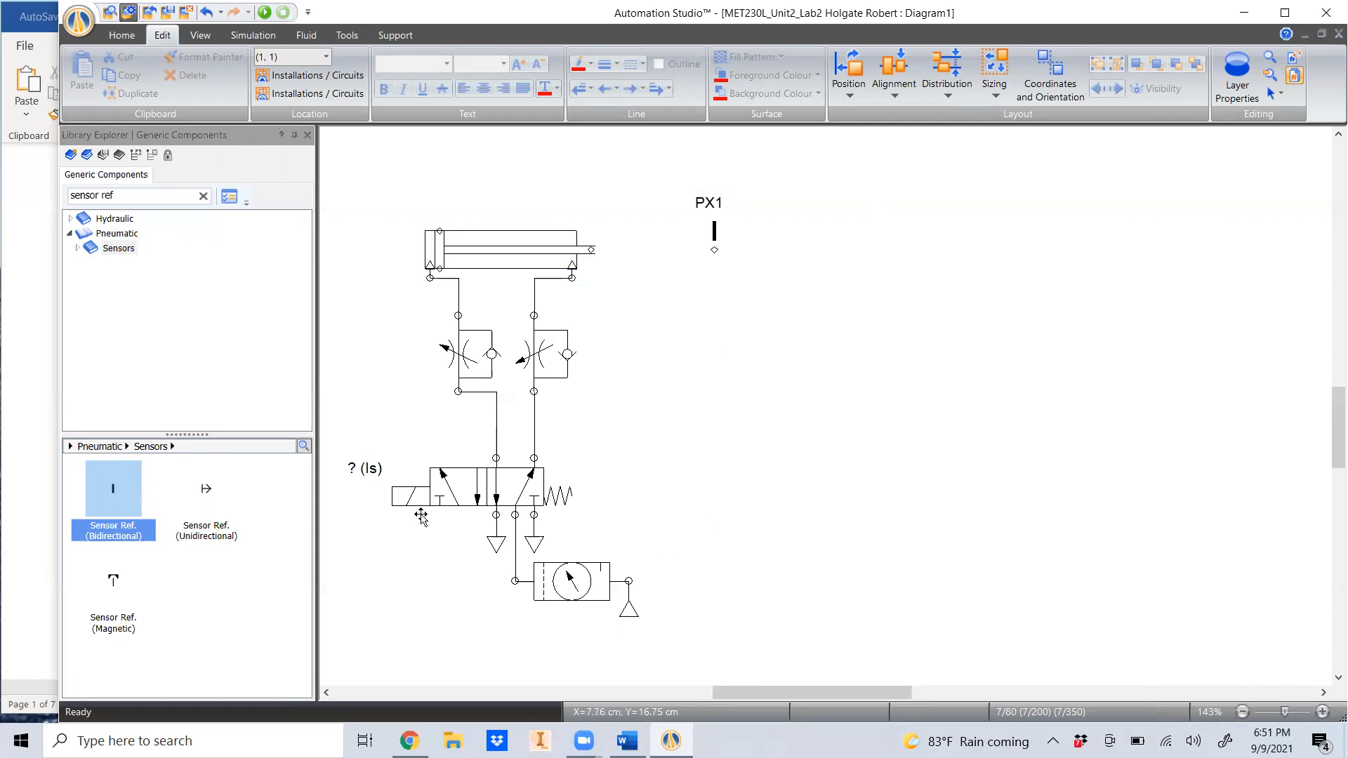
- Check the handout's electrical circuit in Word, clear the library search, and open the Power Sources of Electrical Control (IEC Standard)
left_click(5, 453)
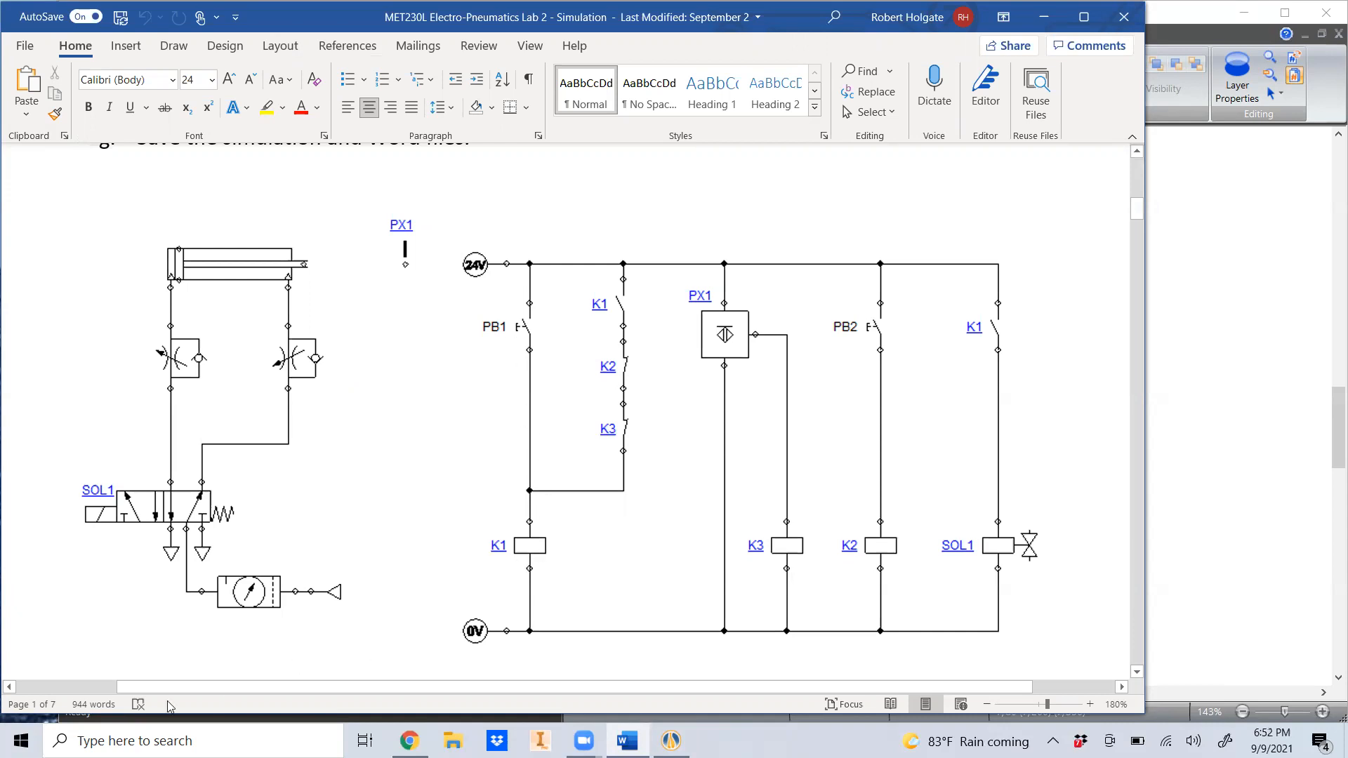
left_click(1191, 513)
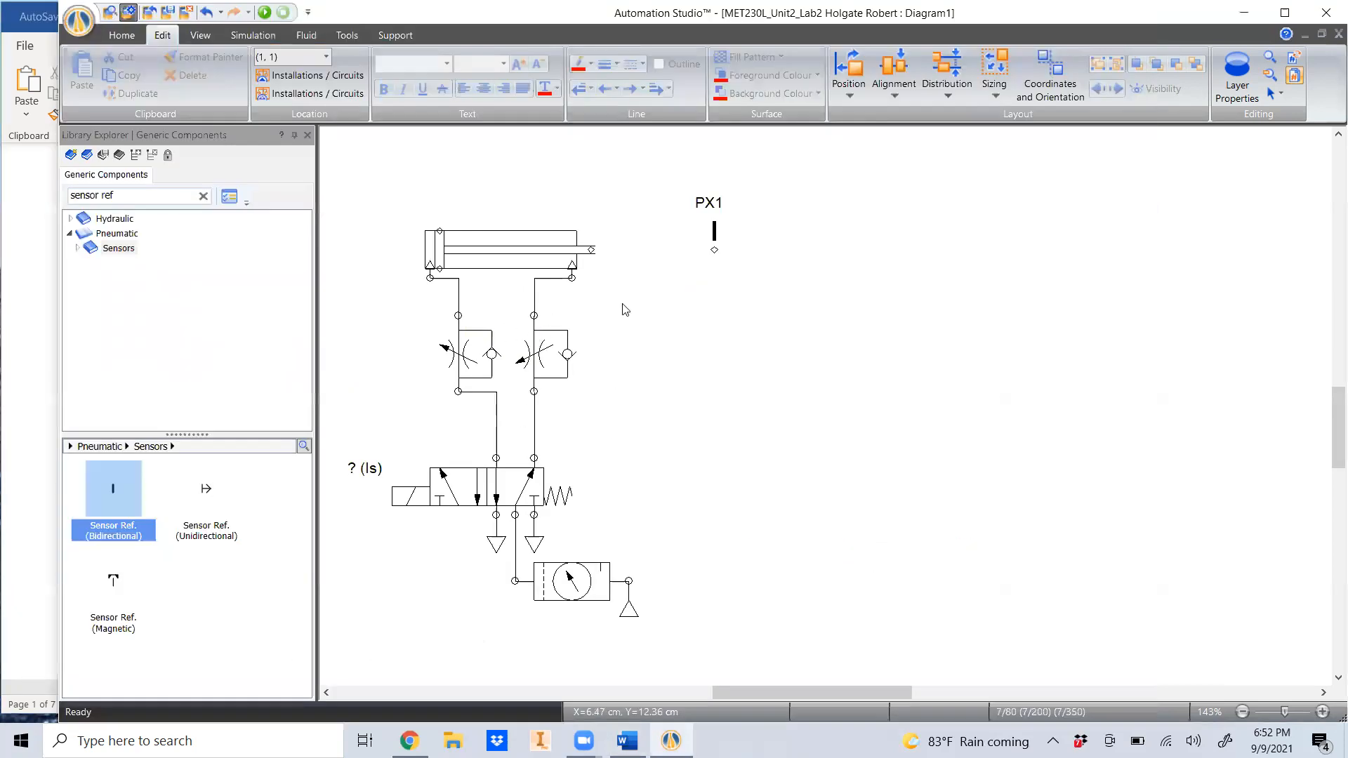
triple_click(105, 197)
key("BackSpace")
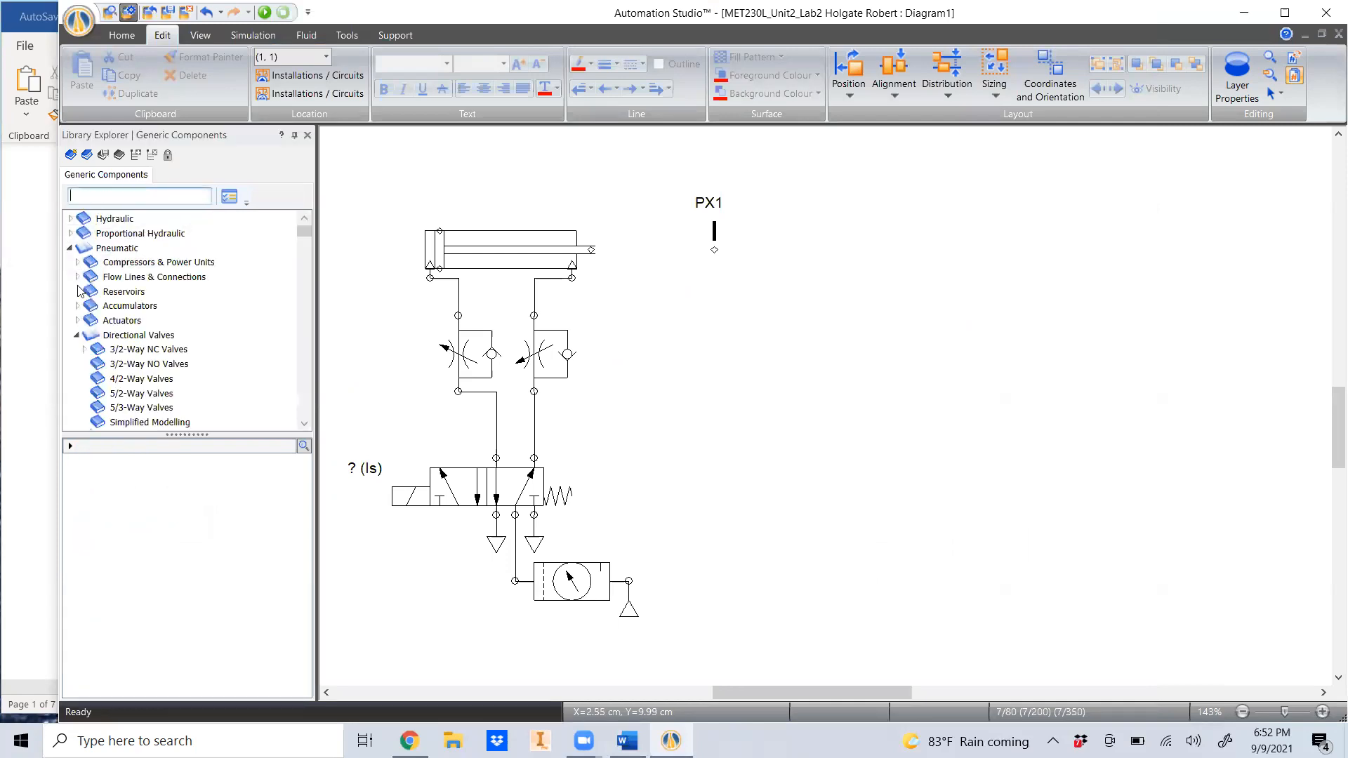
left_click(71, 247)
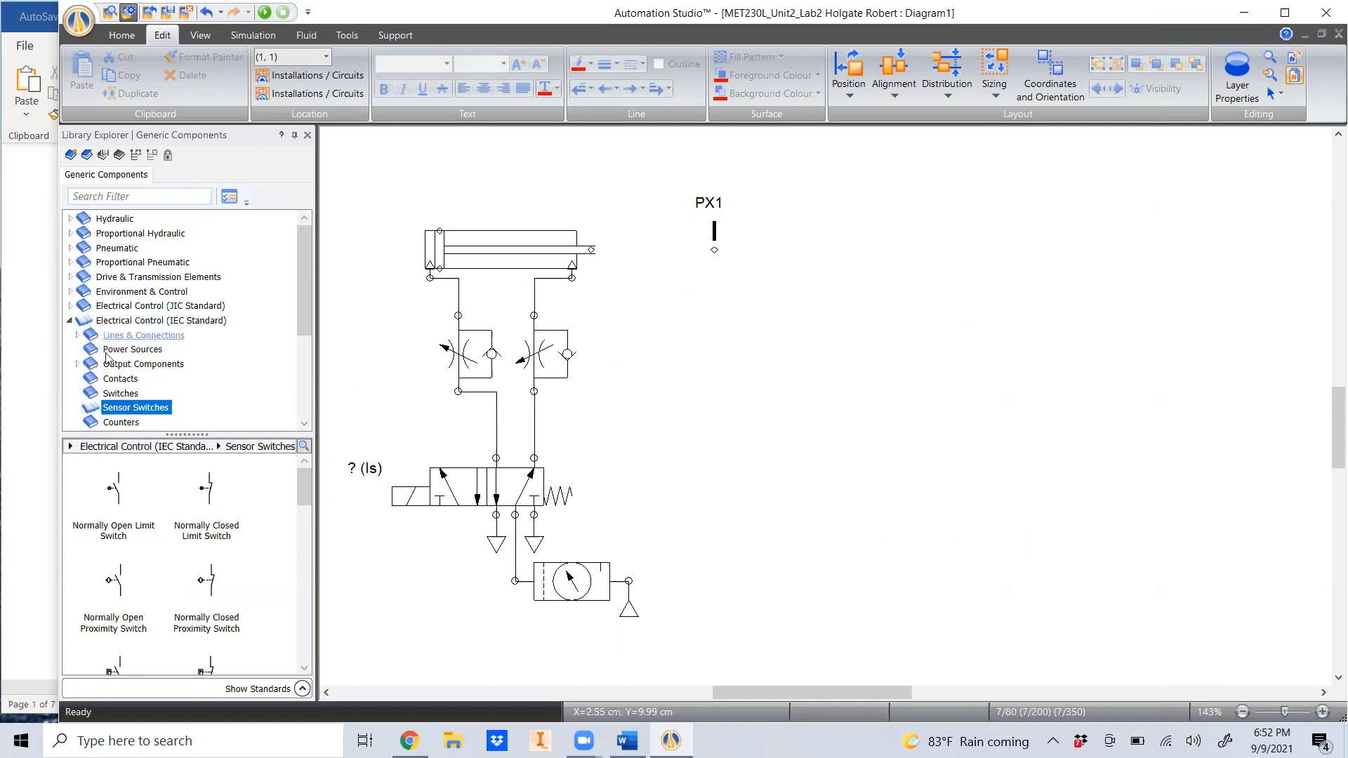
left_click(133, 351)
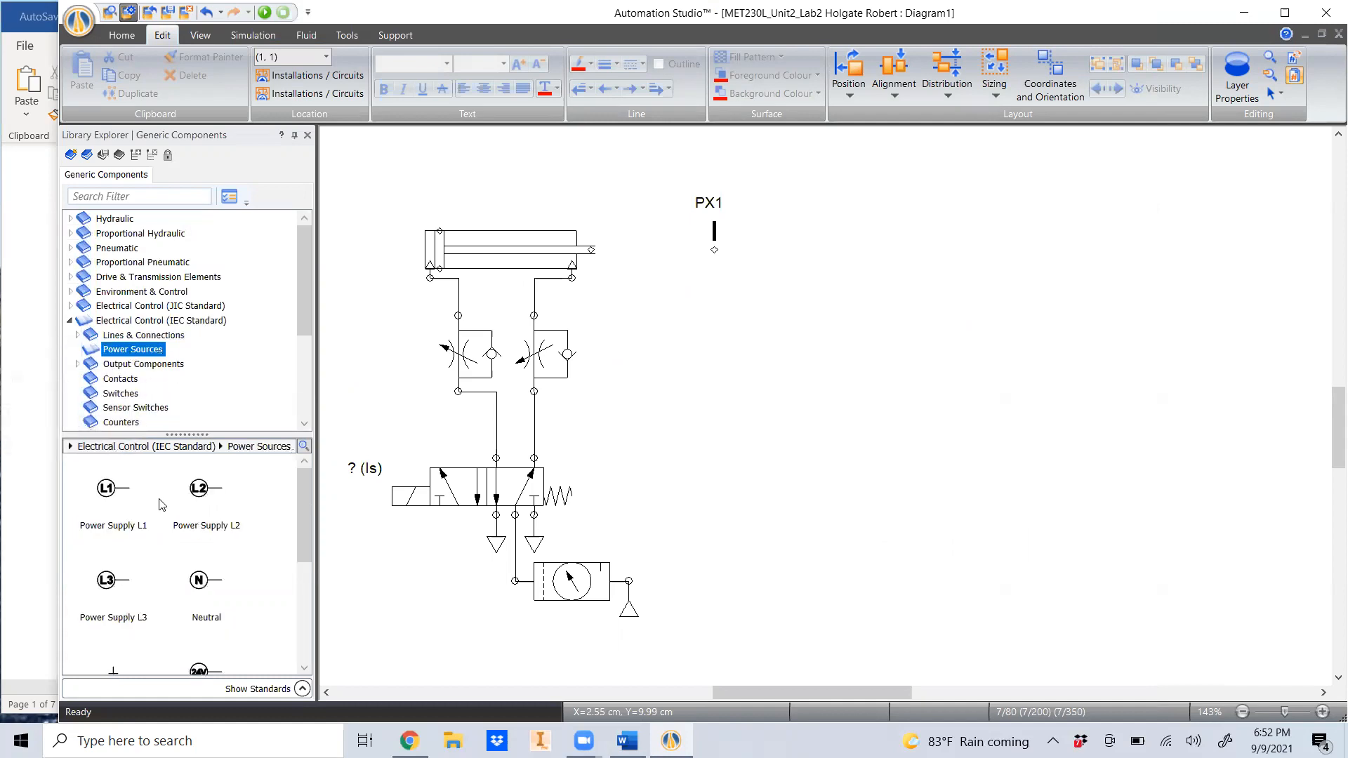
- Place a Power Supply 24 Volts to the right of the PX1 sensor and a Common (0 Volts) roughly aligned below it
scroll(150, 536, "down", 3)
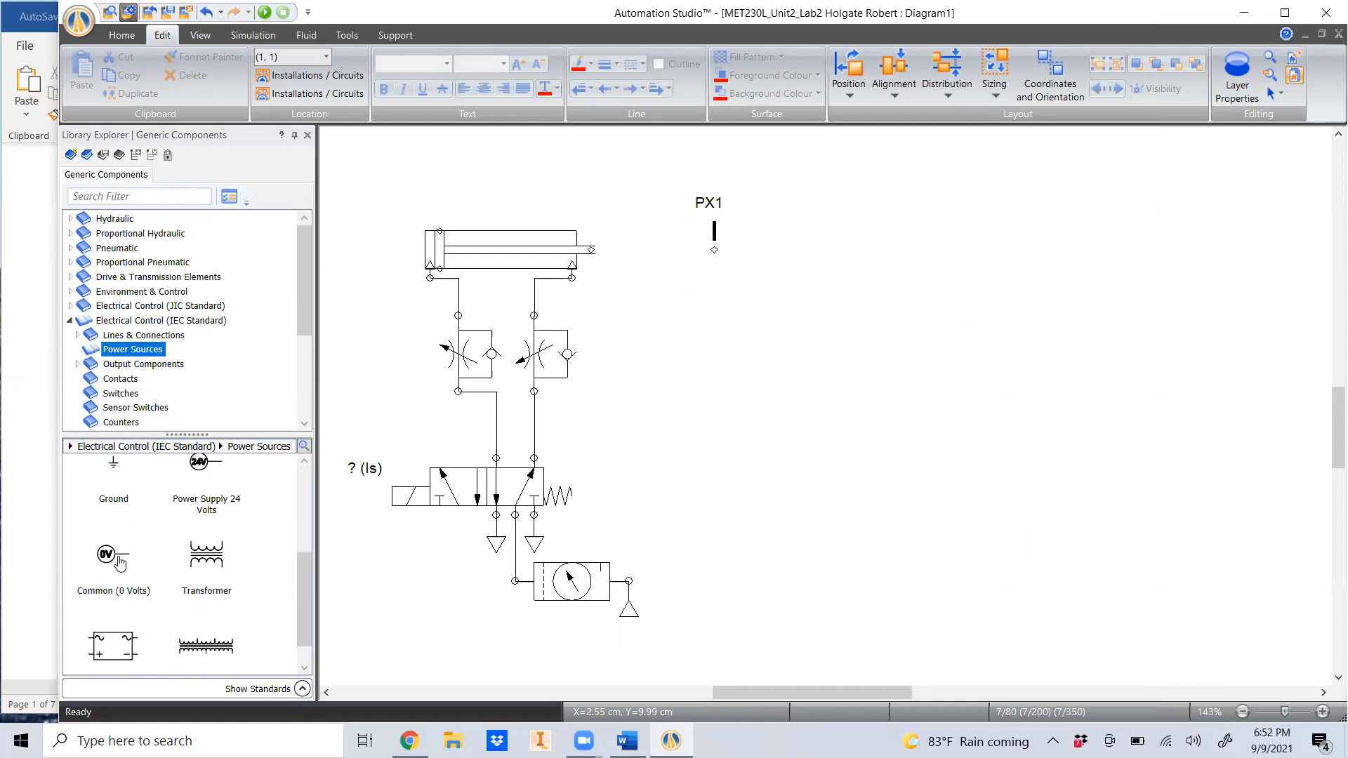
left_click_drag(109, 556, 746, 549)
left_click_drag(196, 481, 764, 240)
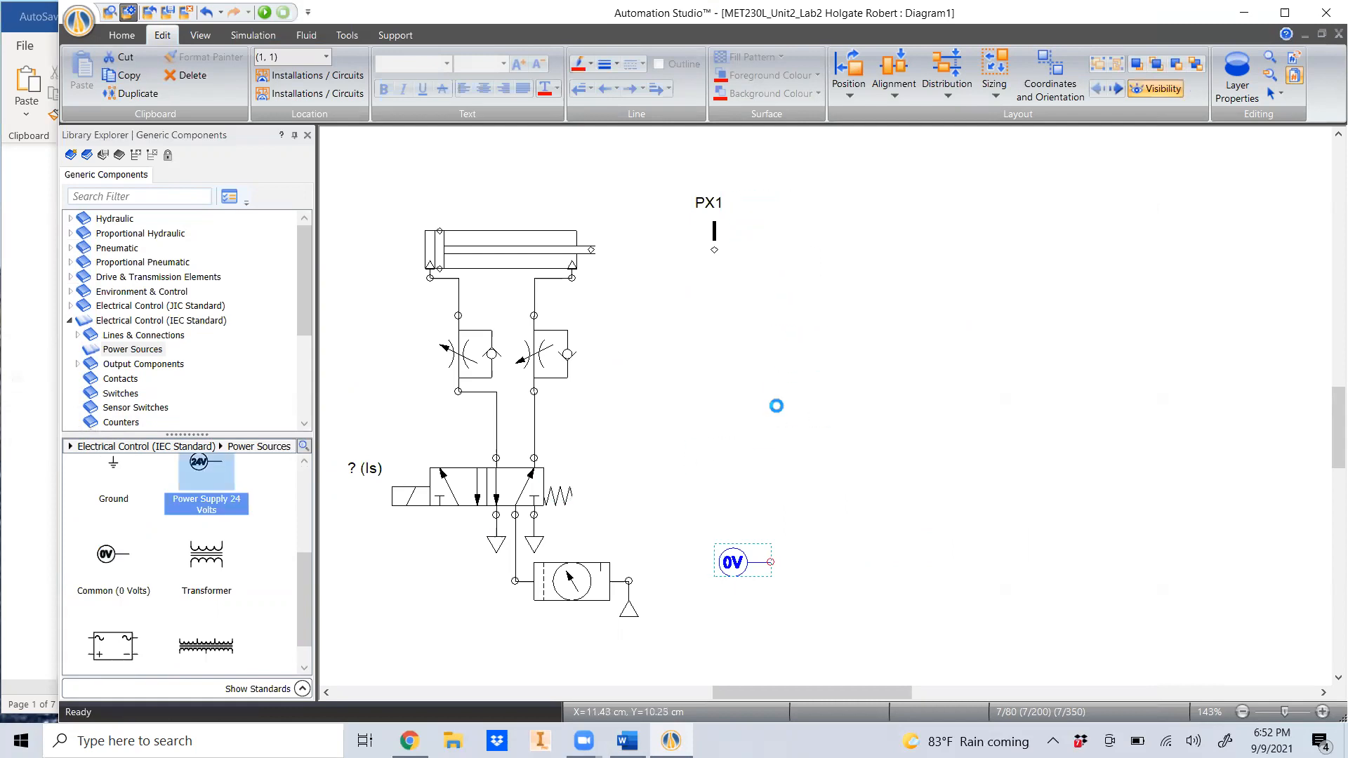
left_click(727, 573)
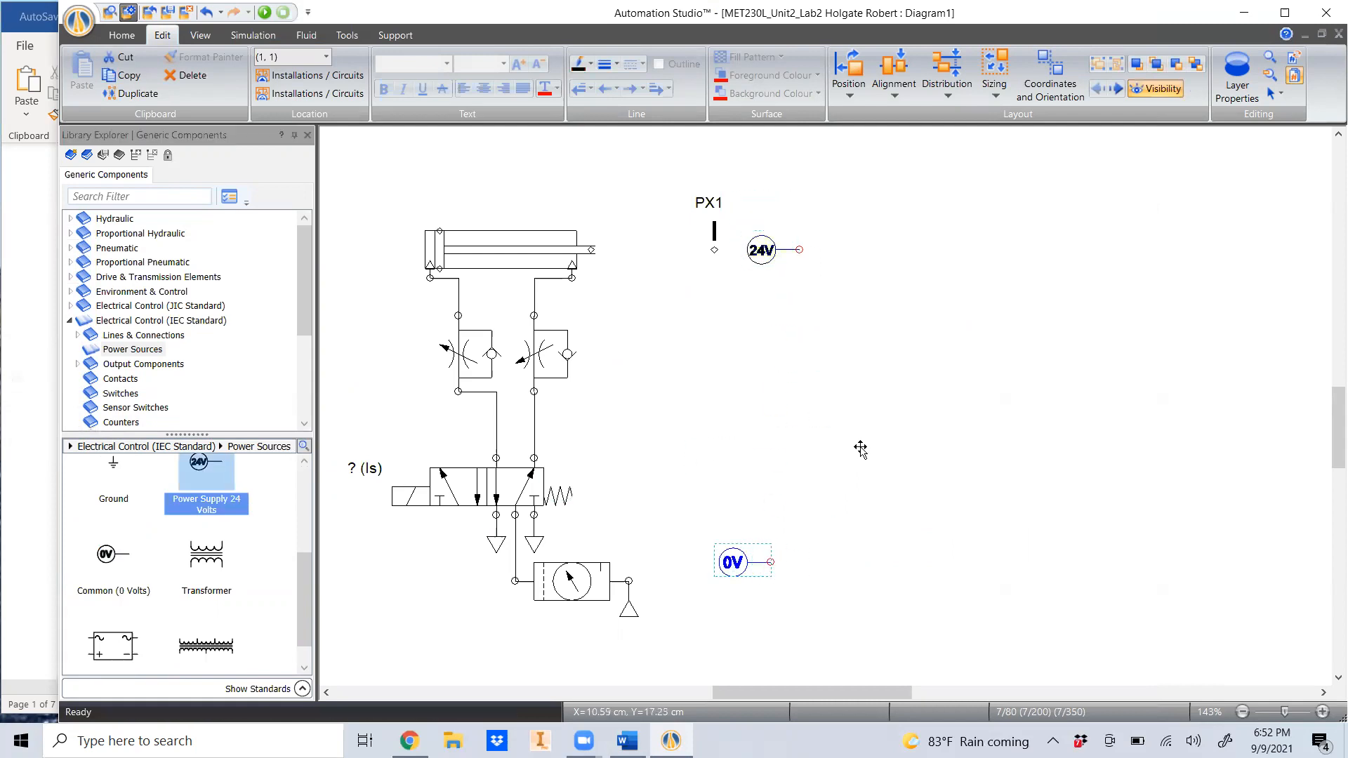
left_click_drag(711, 555, 744, 556)
left_click(445, 555)
- Place an IEC Normally Open Contact to the right of the 24 V supply, and clear its compatible simulation variables filter without assigning a variable
left_click(121, 380)
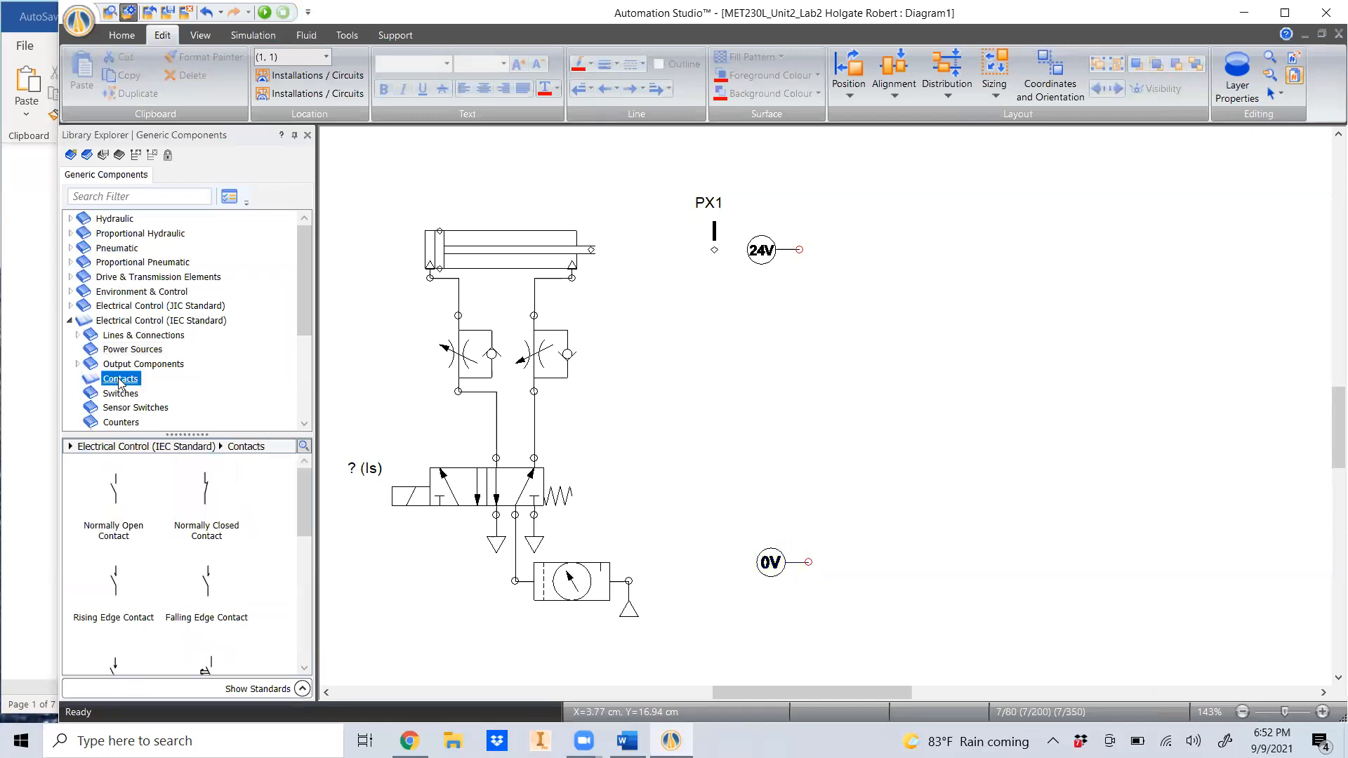
left_click_drag(117, 506, 969, 279)
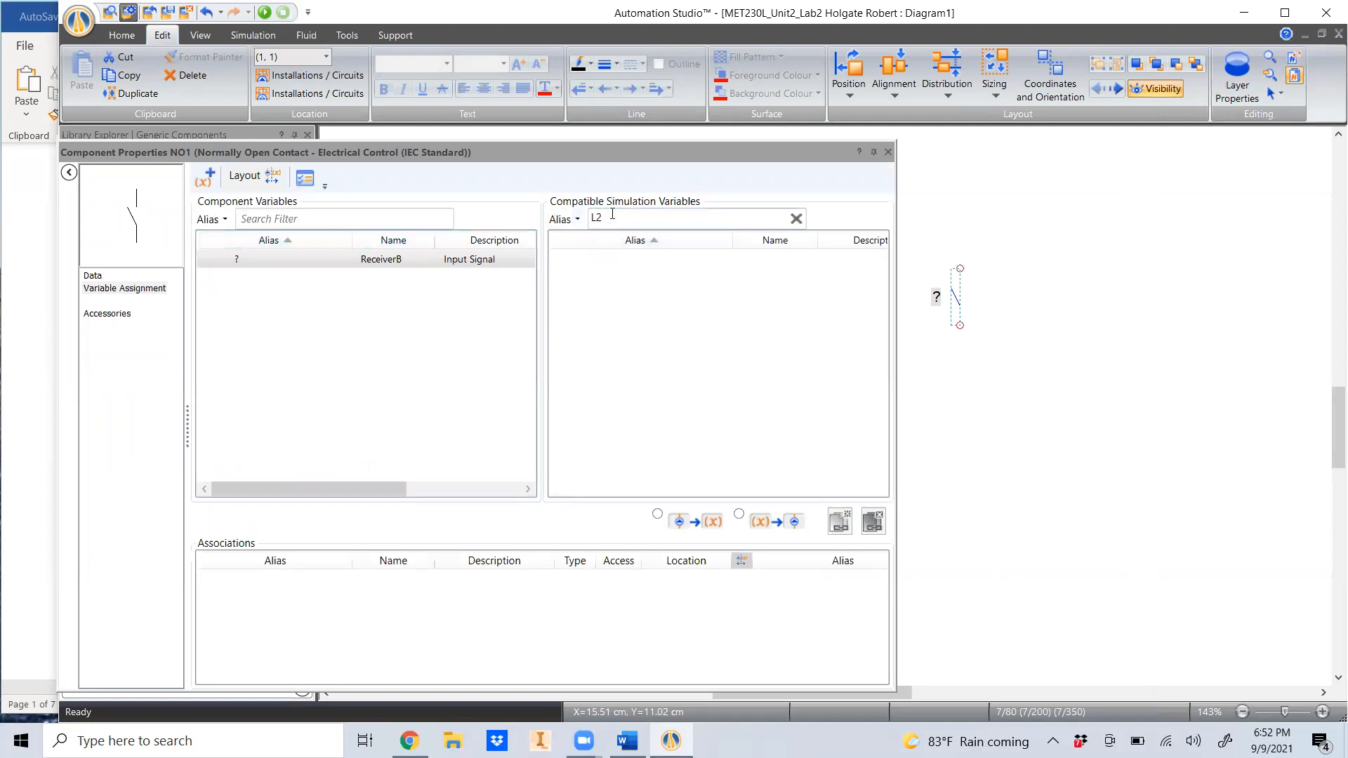
left_click(797, 219)
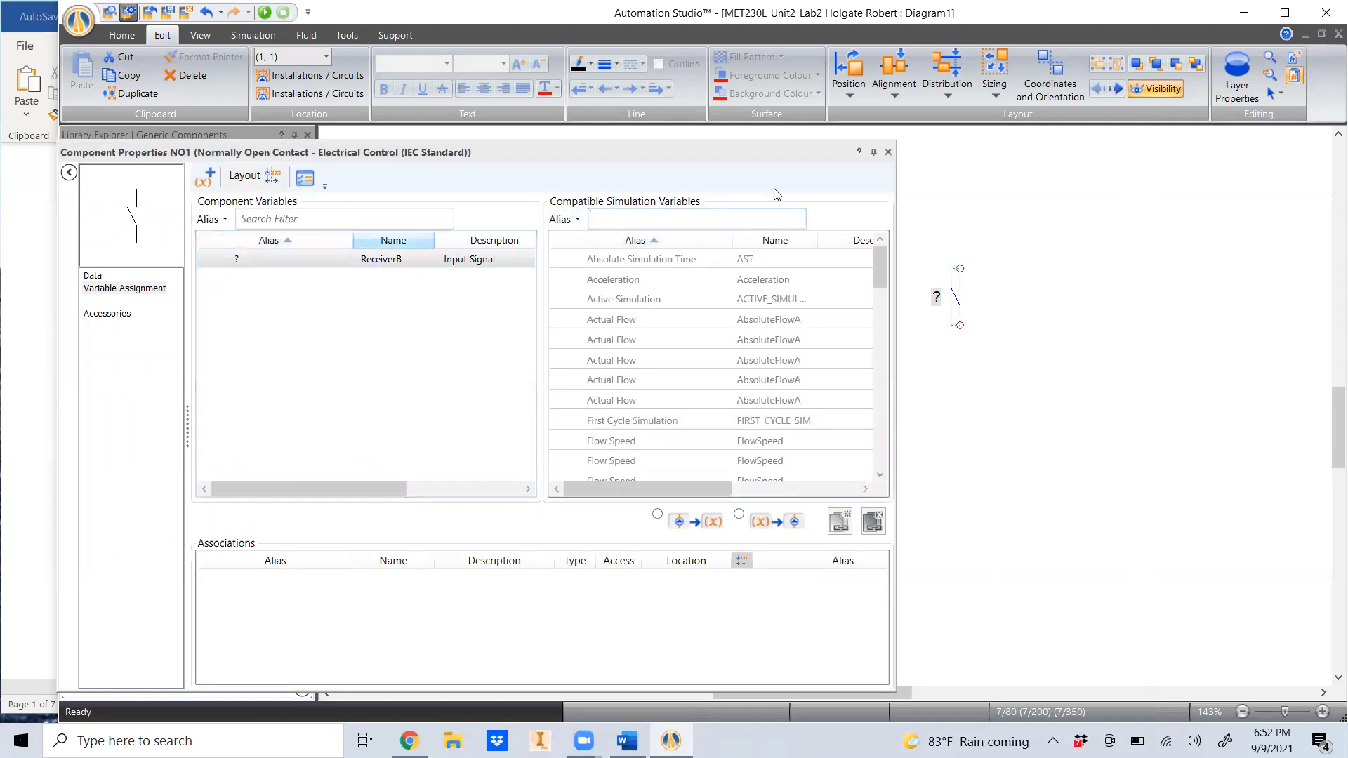
left_click(888, 153)
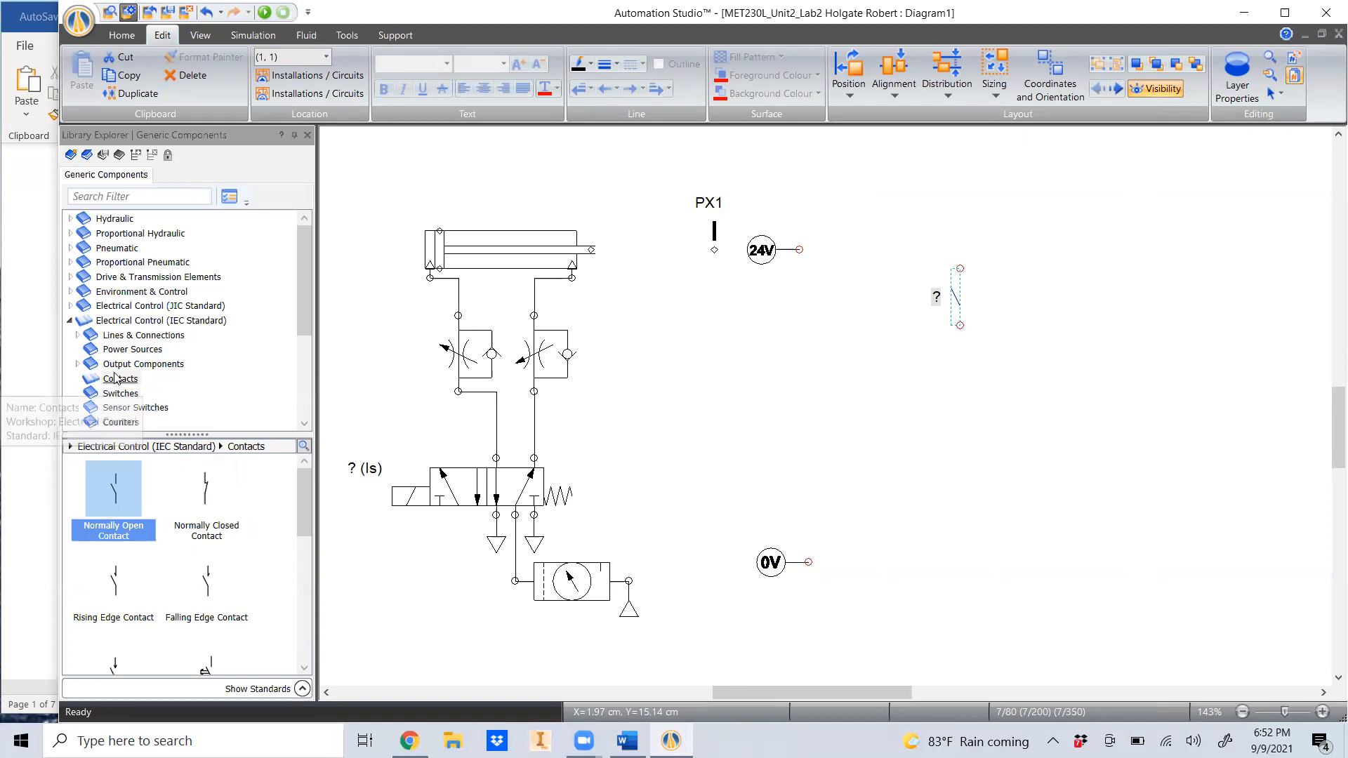
- Place an IEC Normally Open Push-Button between the 24 V supply and the normally open contact, with the alias PB1
scroll(113, 367, "down", 1)
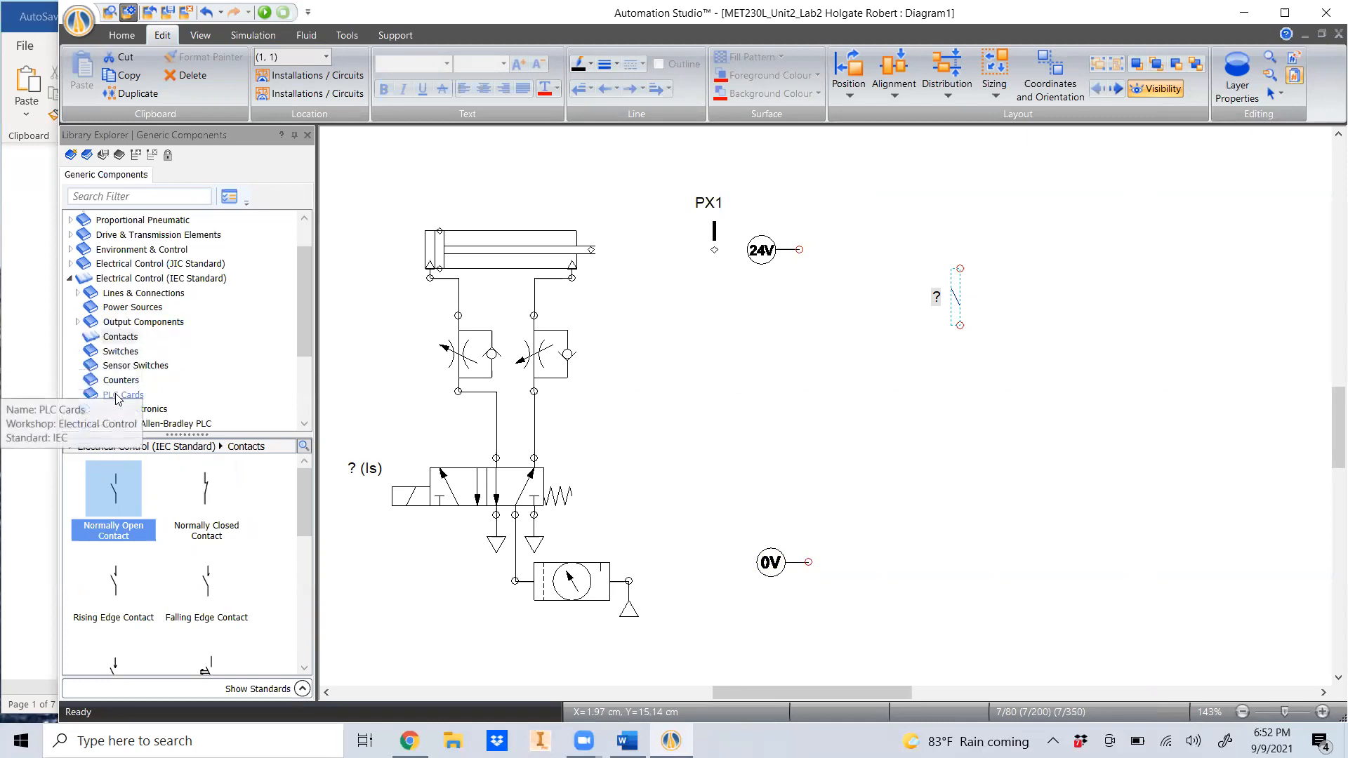
left_click(115, 356)
left_click_drag(114, 491, 865, 297)
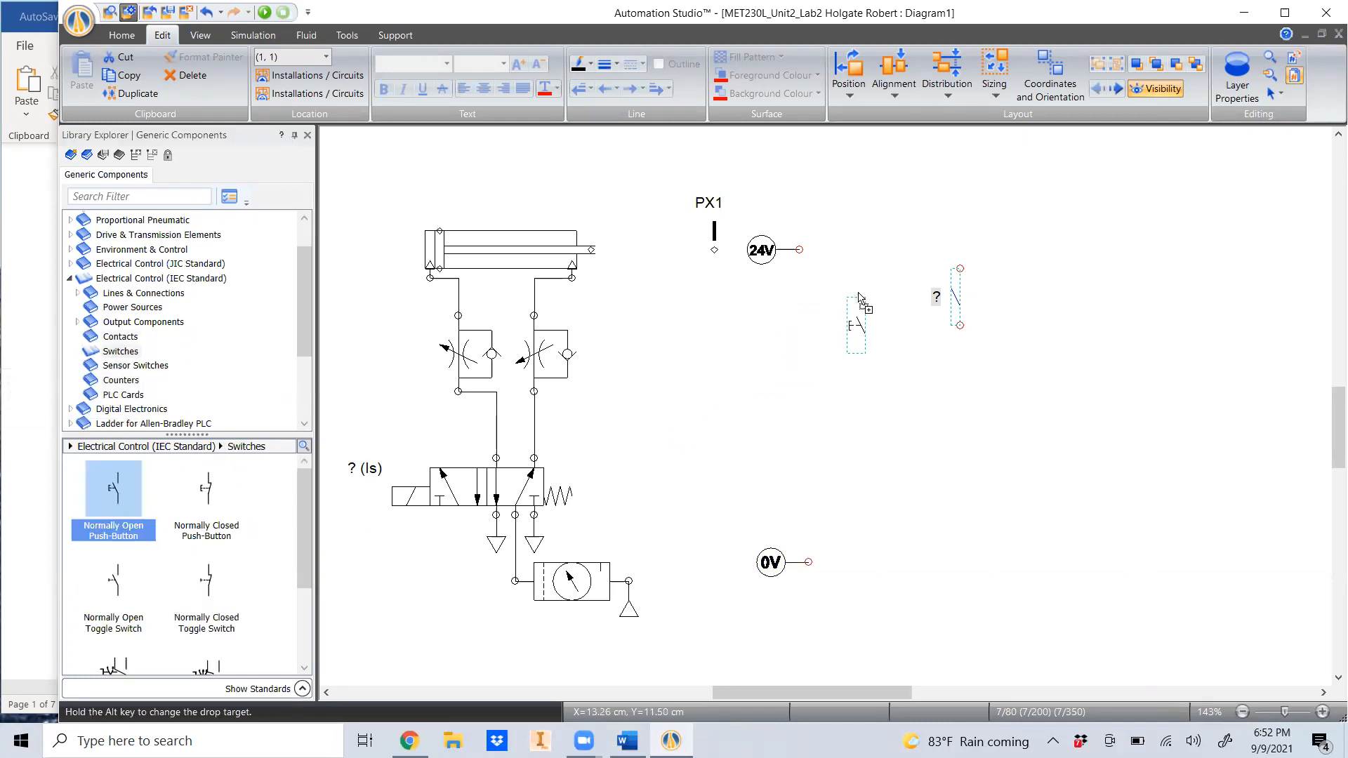
type("PB1")
key("Return")
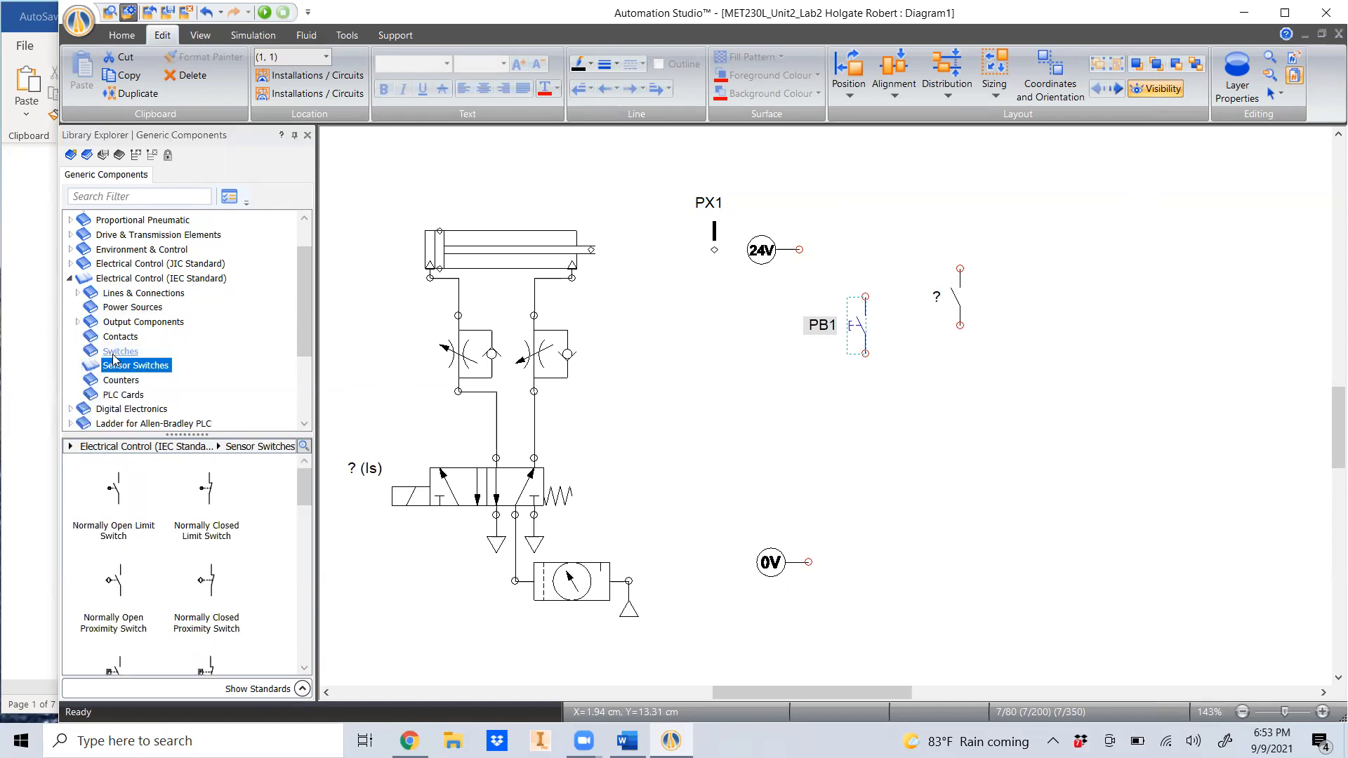
- Find the IEC Coils among the output components and place a Coil below PB1 with the alias K1
left_click(114, 353)
left_click(116, 340)
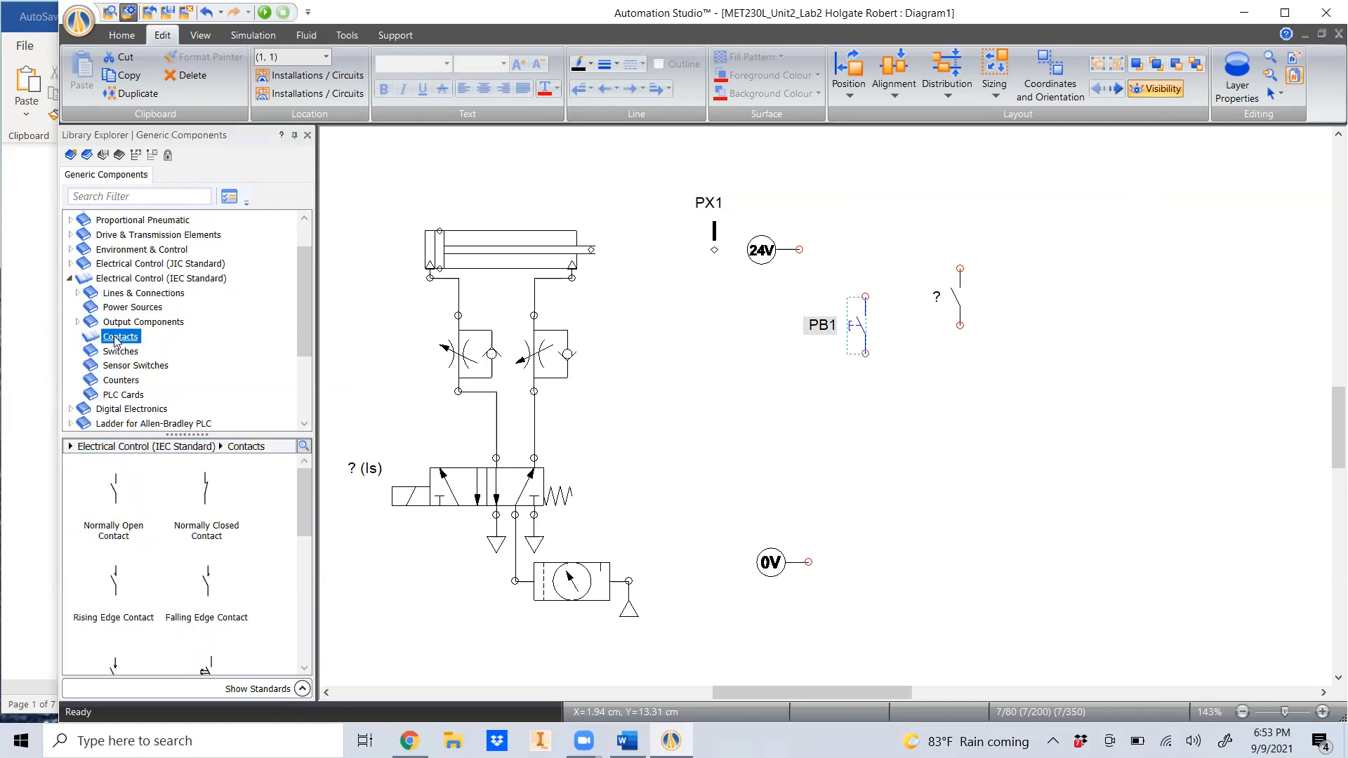
scroll(146, 494, "down", 5)
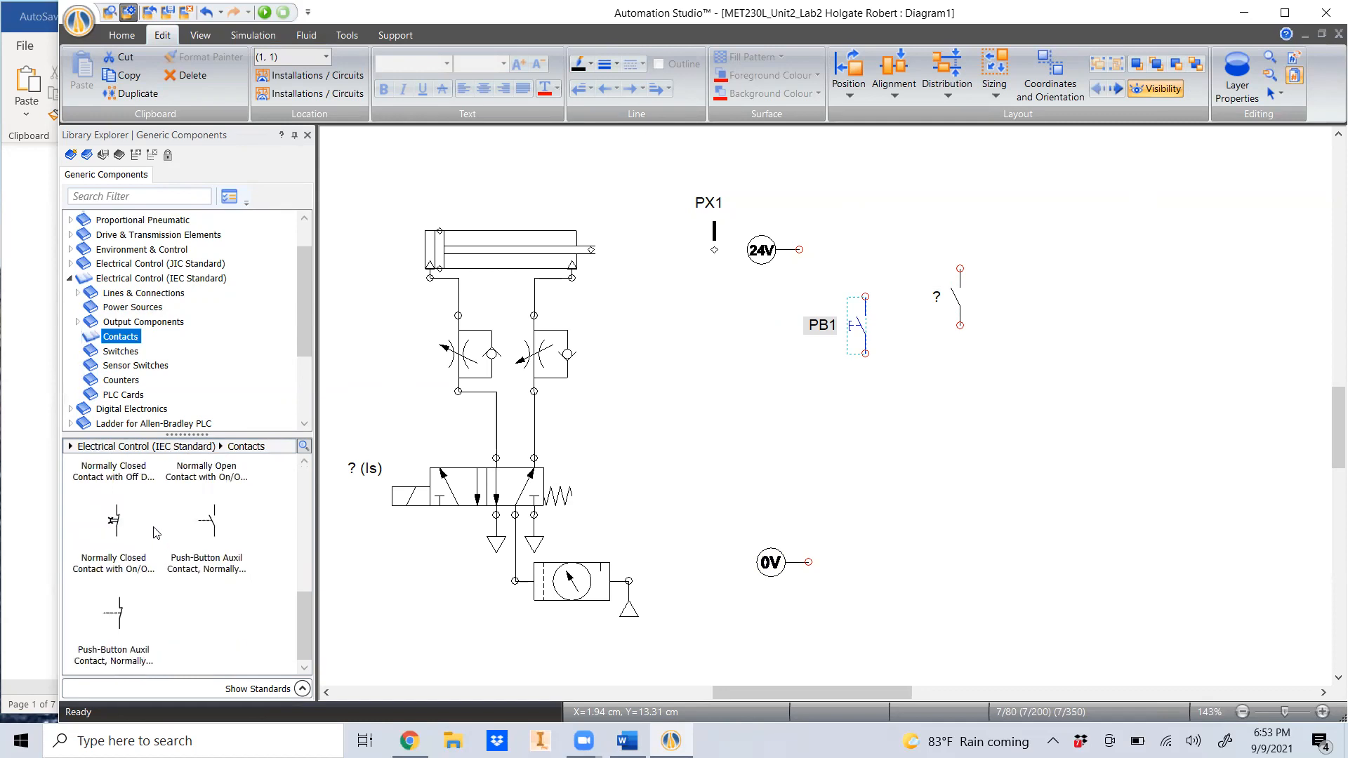
scroll(155, 532, "up", 5)
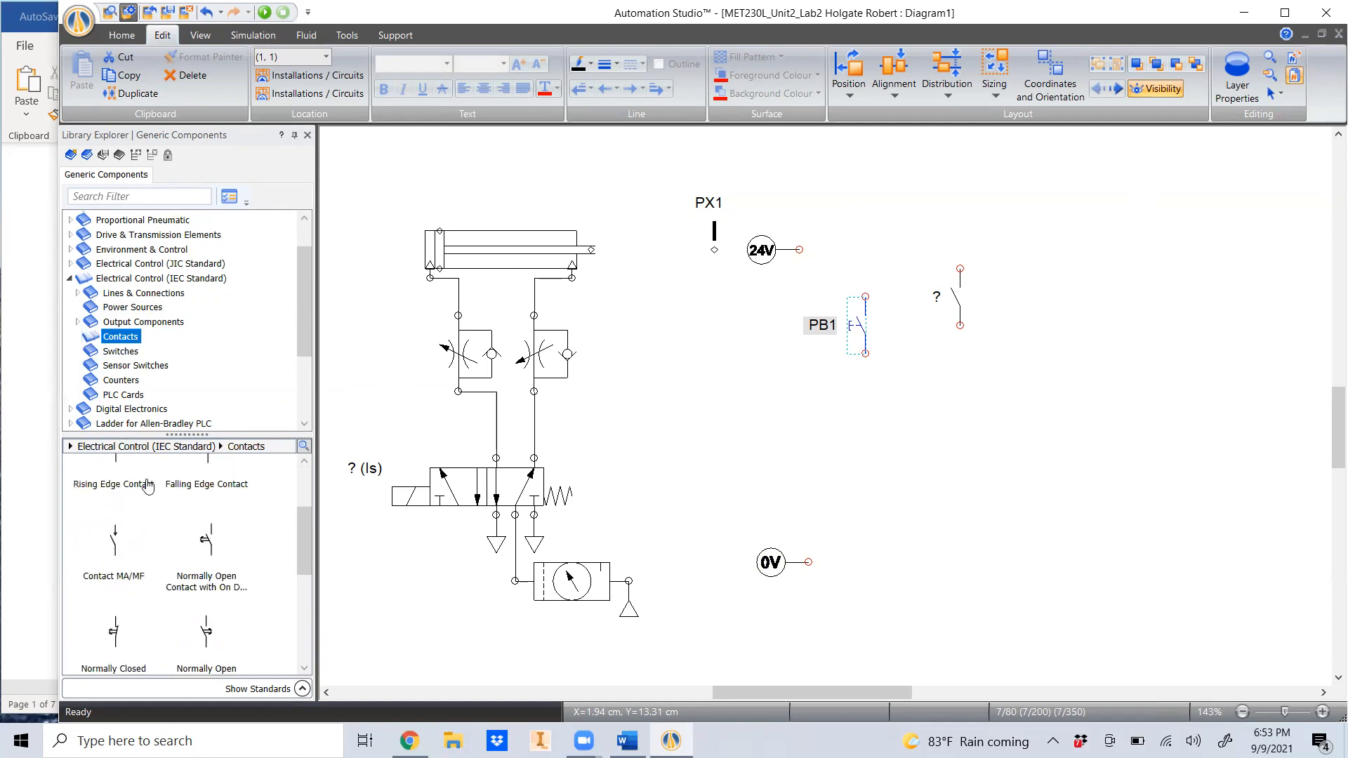
left_click(77, 323)
left_click(118, 339)
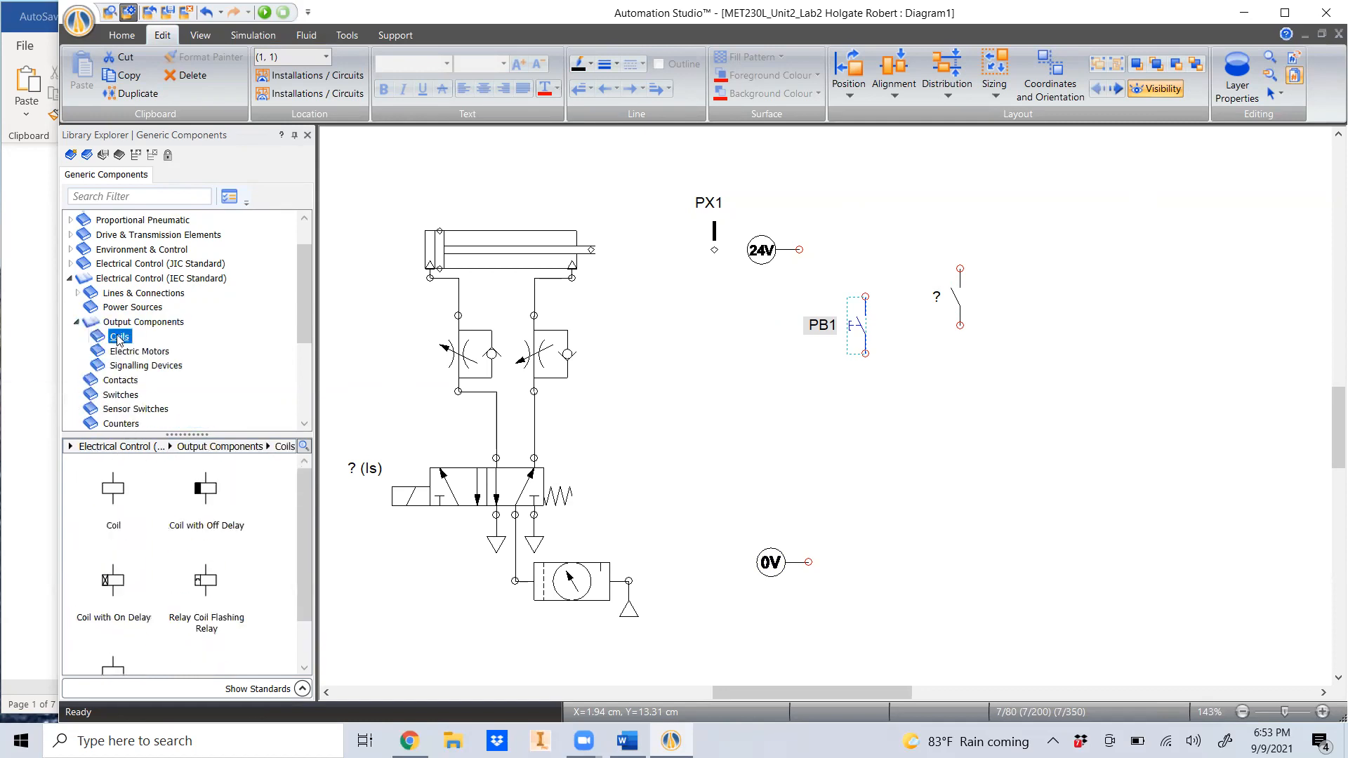
left_click_drag(116, 498, 886, 486)
type("K1")
key("Return")
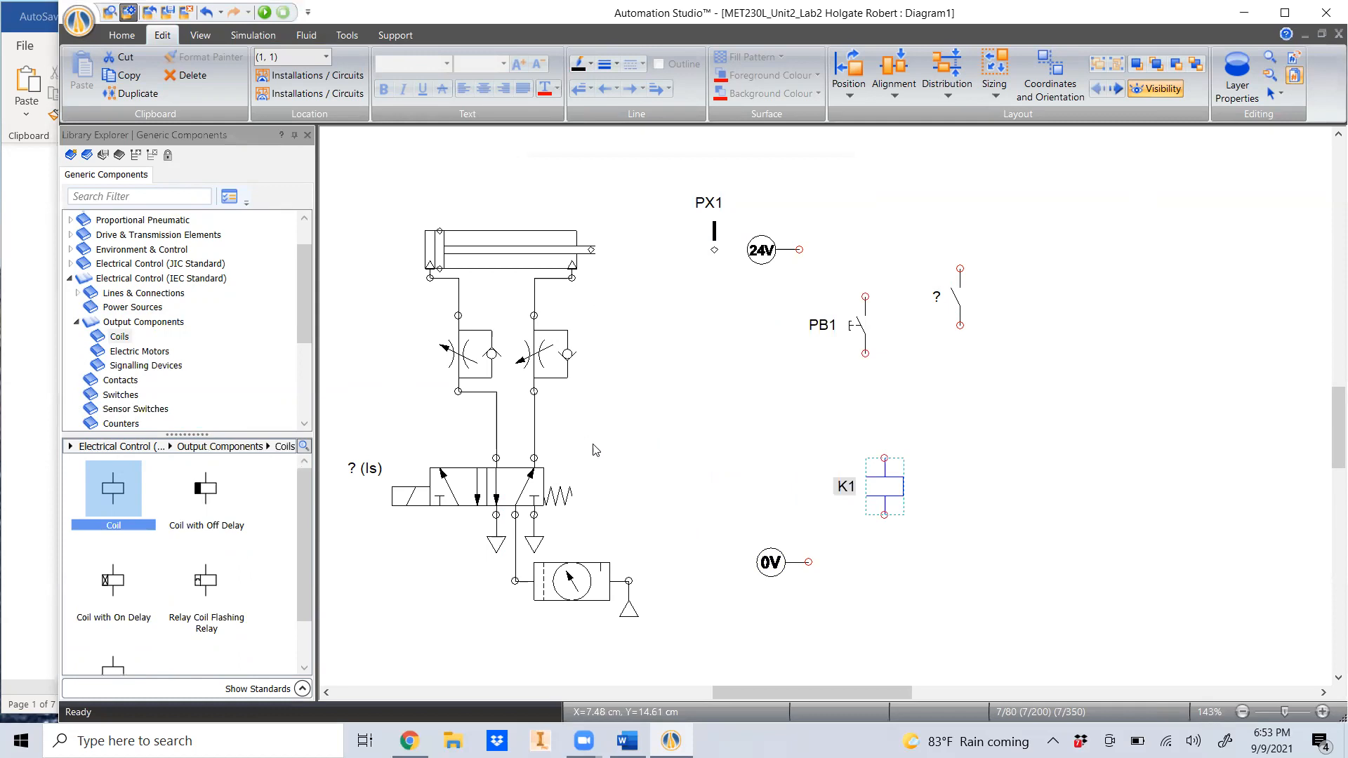
- Place two more Coils in a row to the right of coil K1, with the aliases K2 and K3
left_click_drag(111, 506, 1060, 467)
type("K")
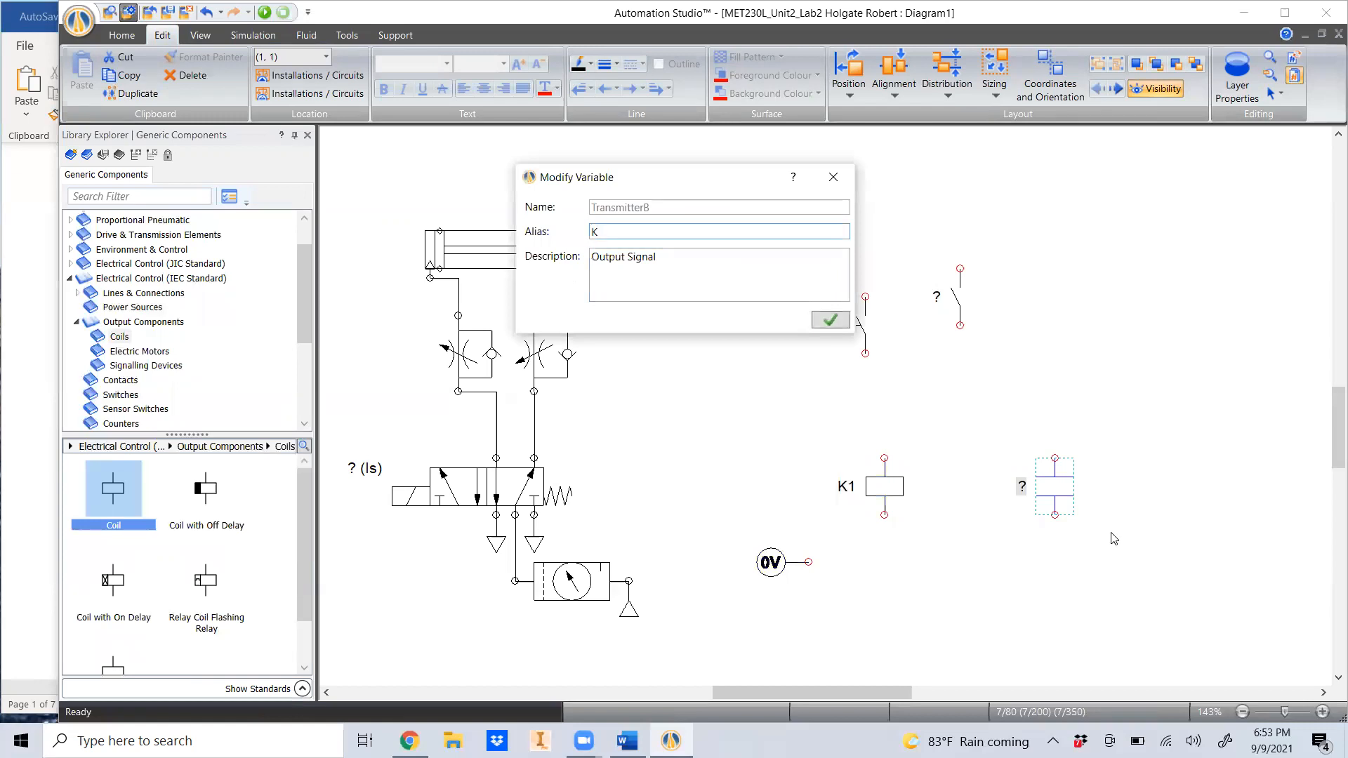
type("2")
key("Return")
left_click_drag(137, 492, 1177, 472)
type("K3")
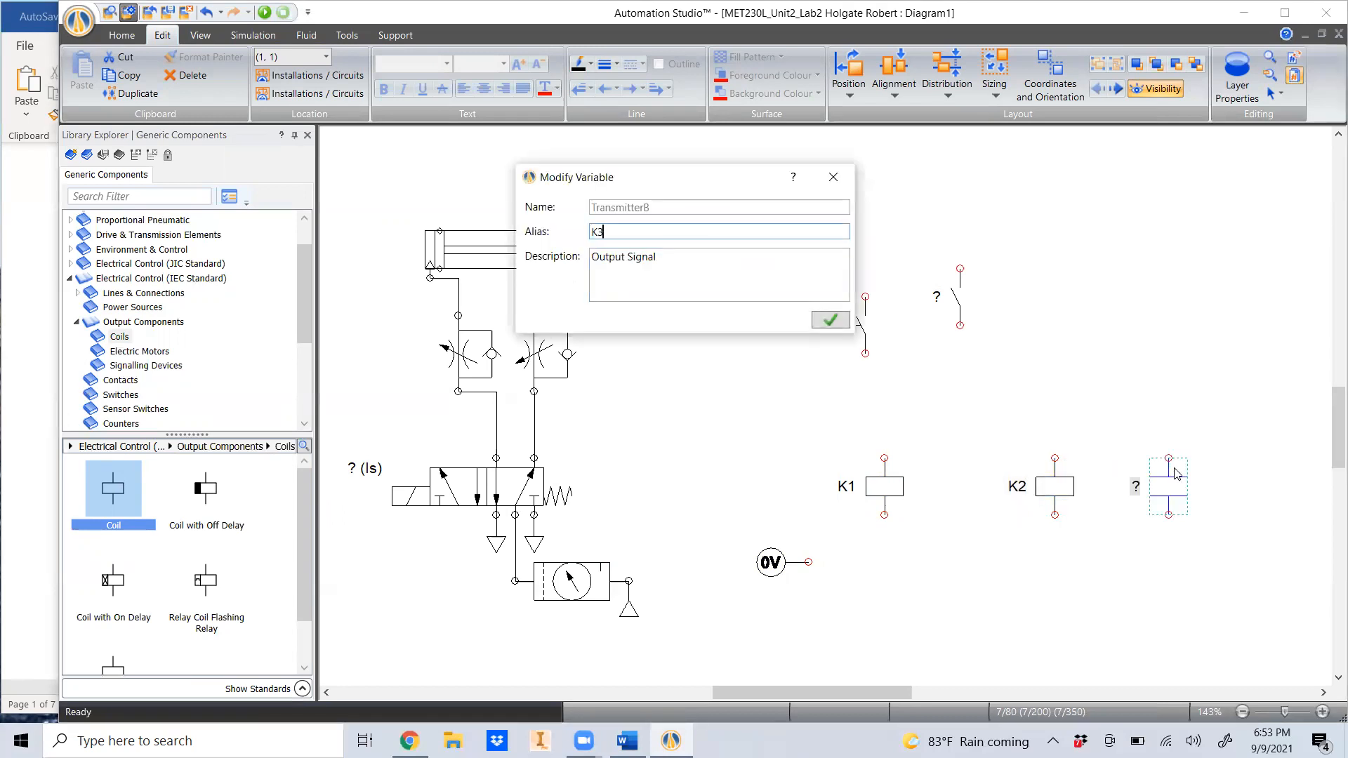
key("Return")
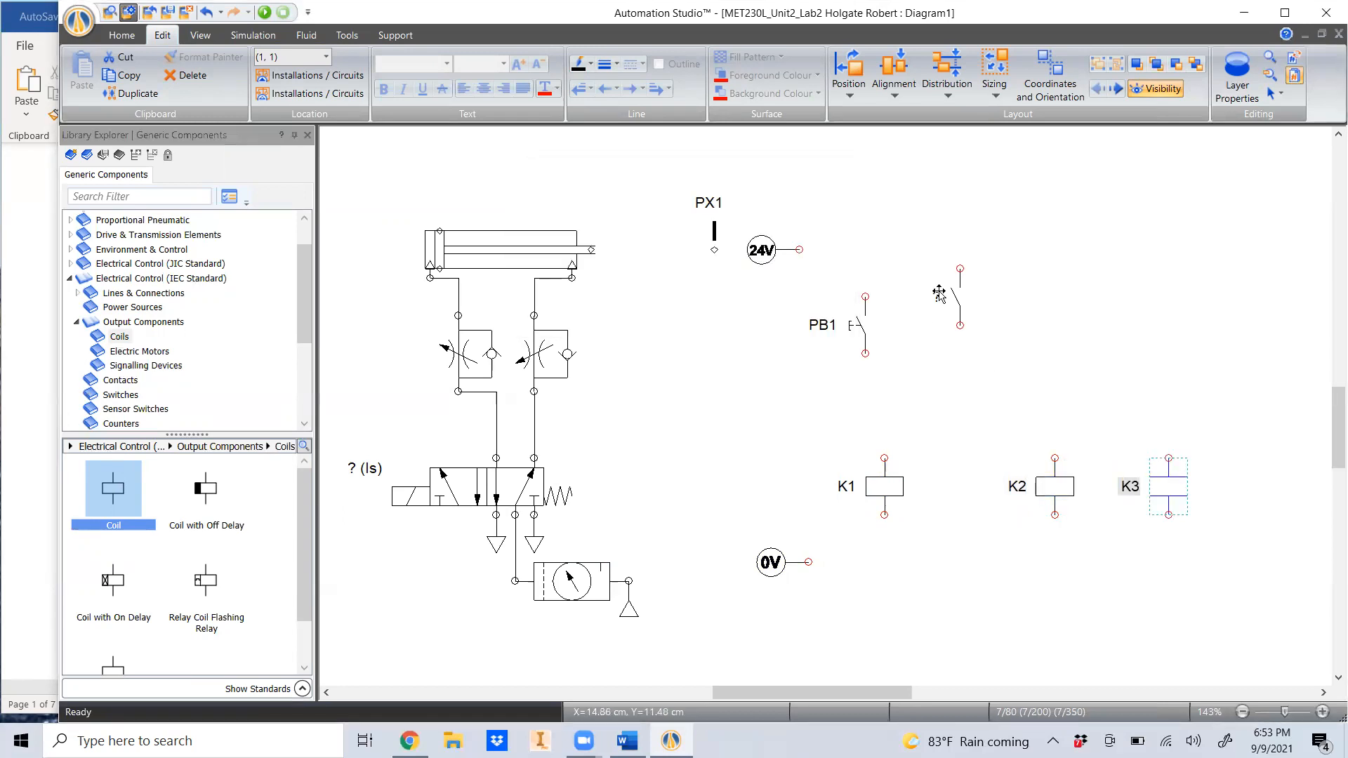
- Link the normally open contact beside PB1 to the K1 coil's simulation variable and close its properties
double_click(957, 297)
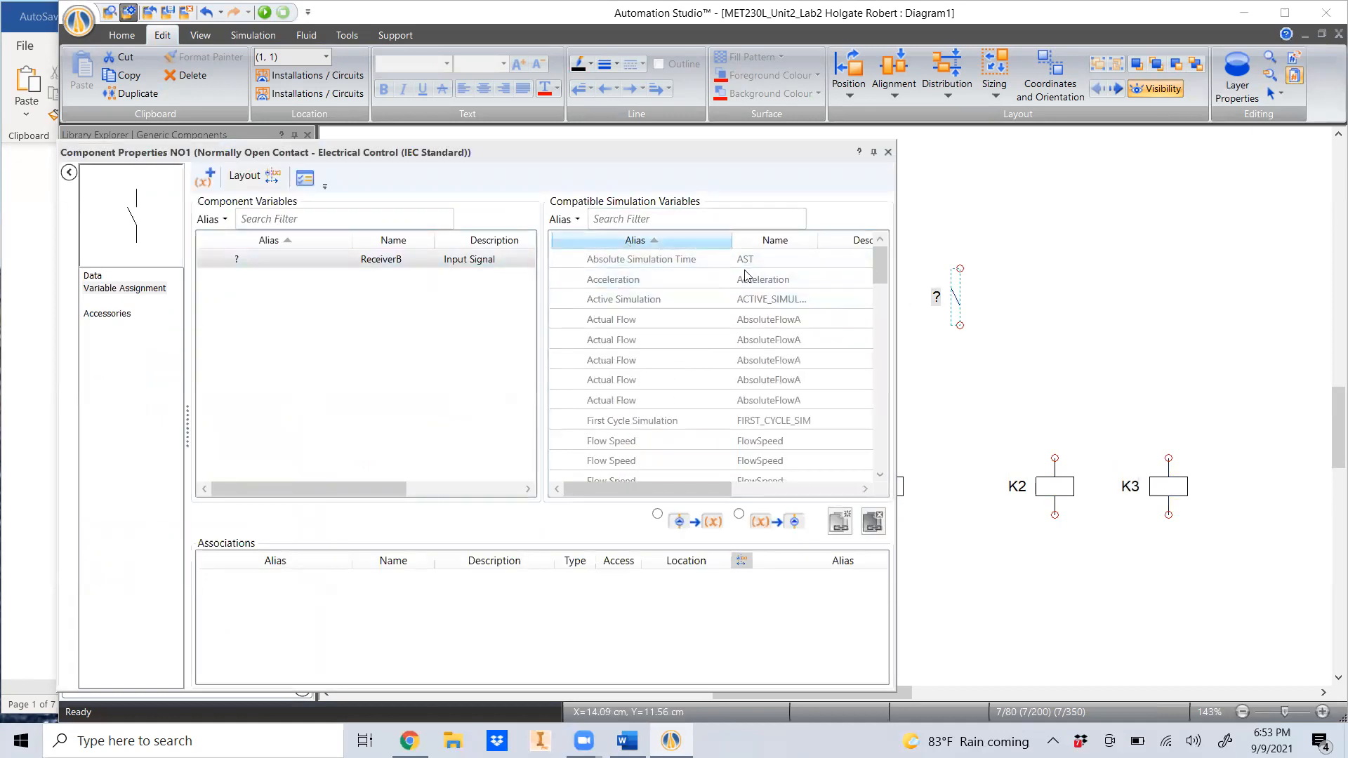
left_click(632, 219)
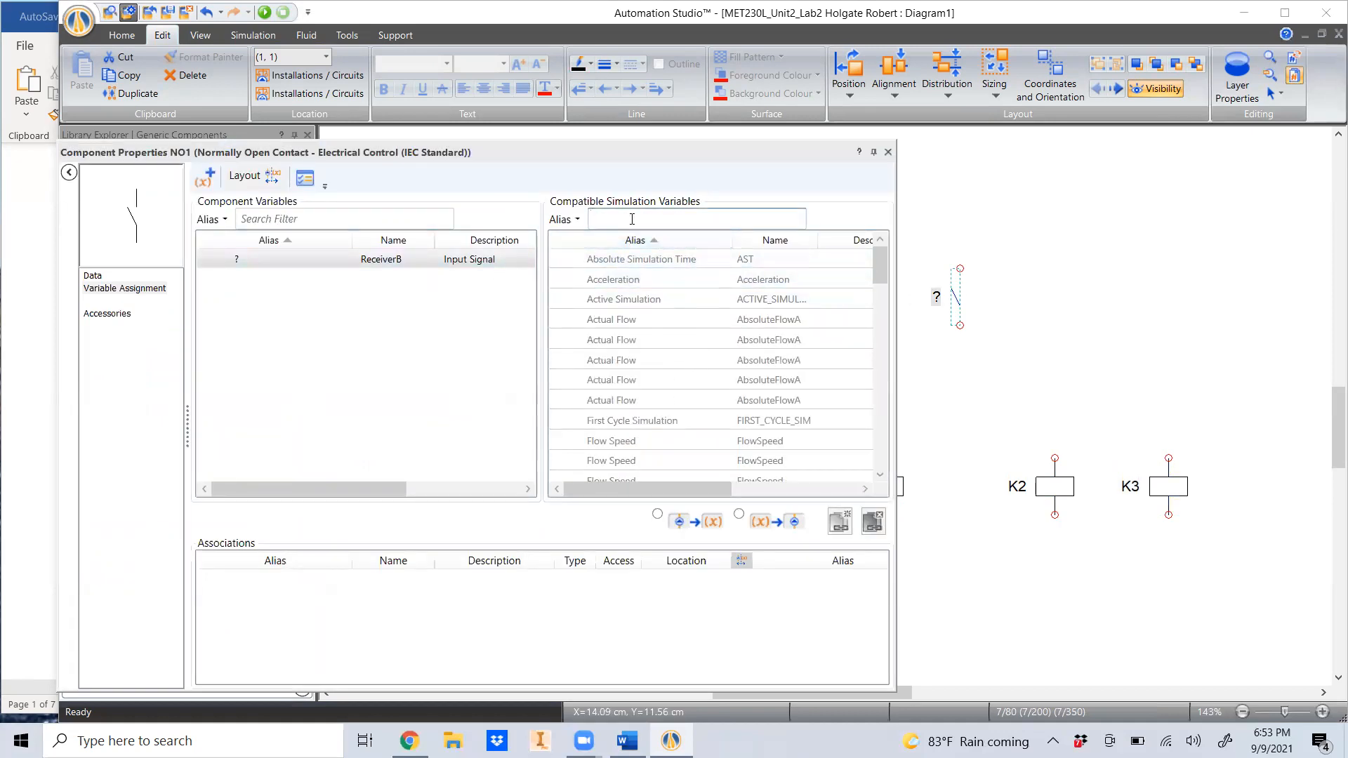
type("k1")
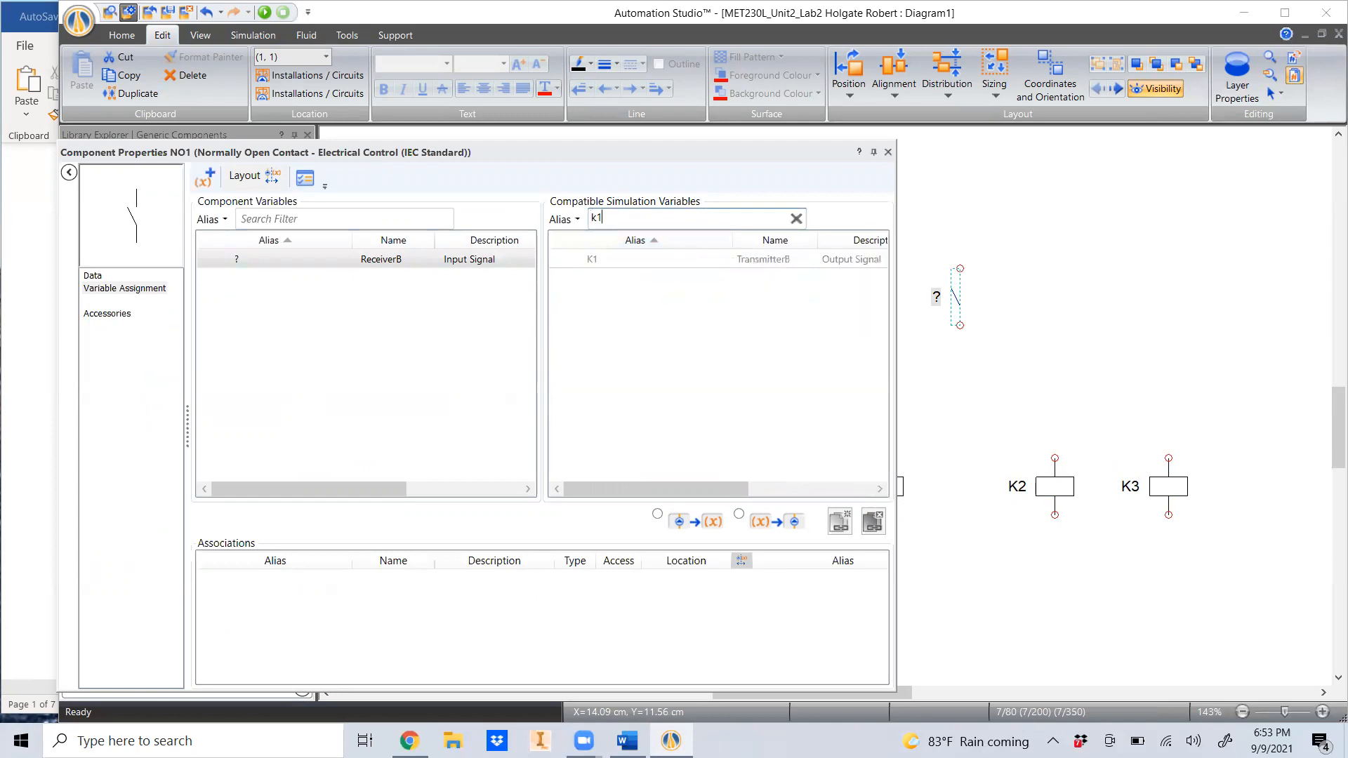
double_click(599, 260)
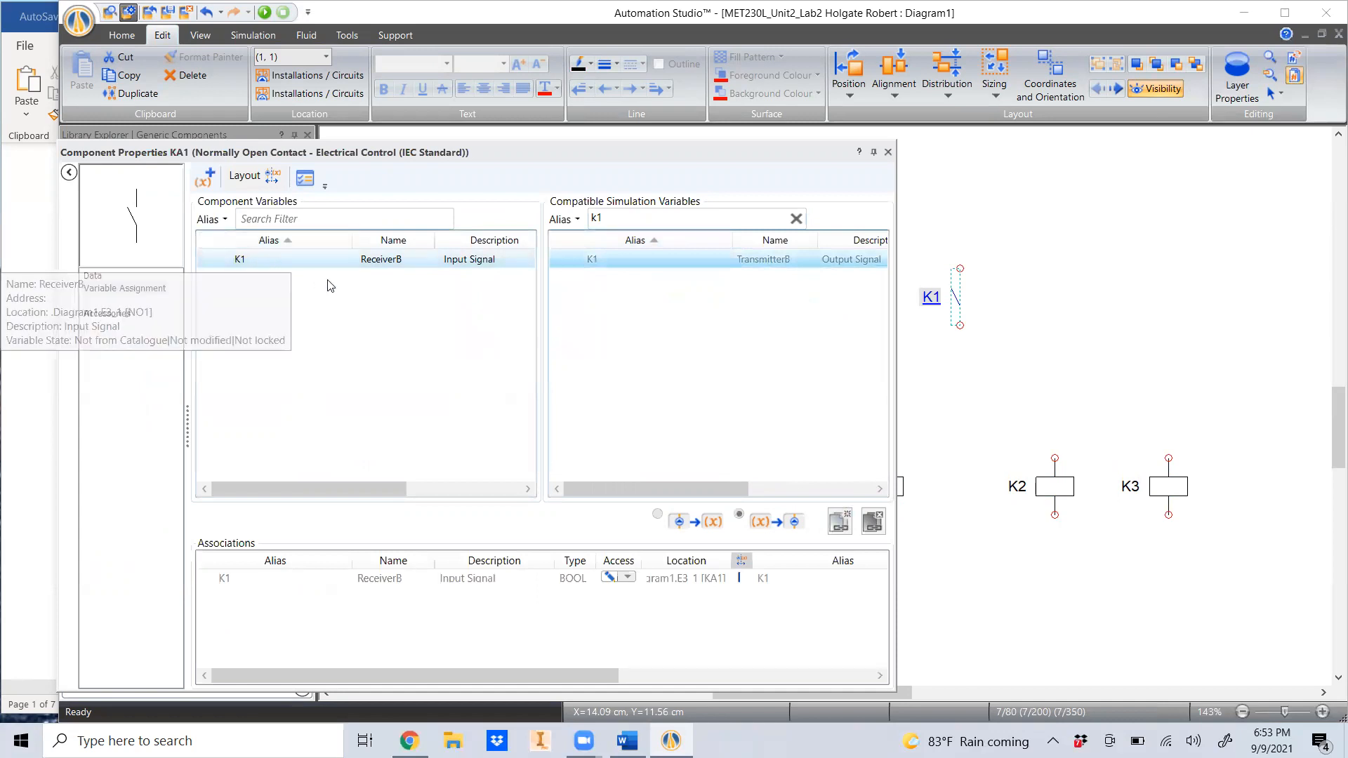
left_click(888, 153)
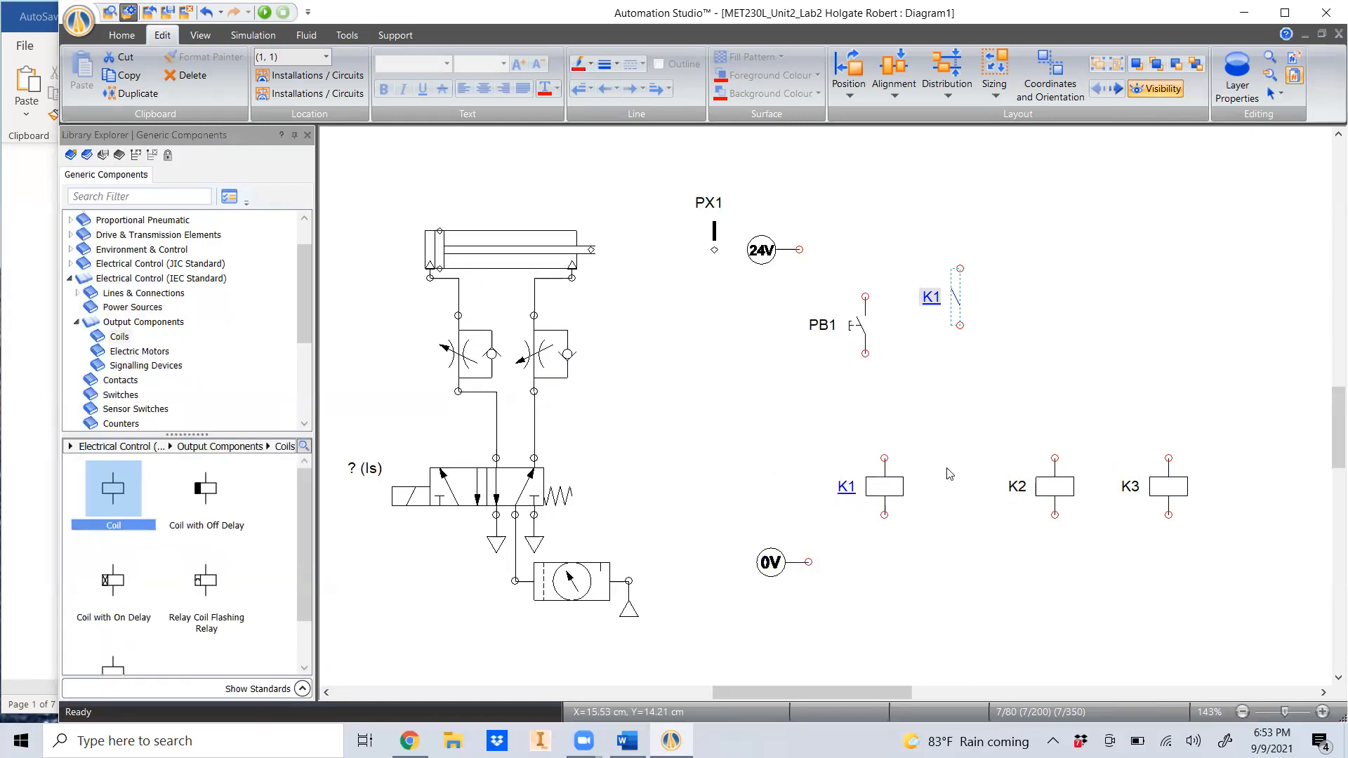
- Check the handout's circuit in Word, then attach a Normally Closed Contact below the K1 contact and link it to variable K2
left_click(18, 460)
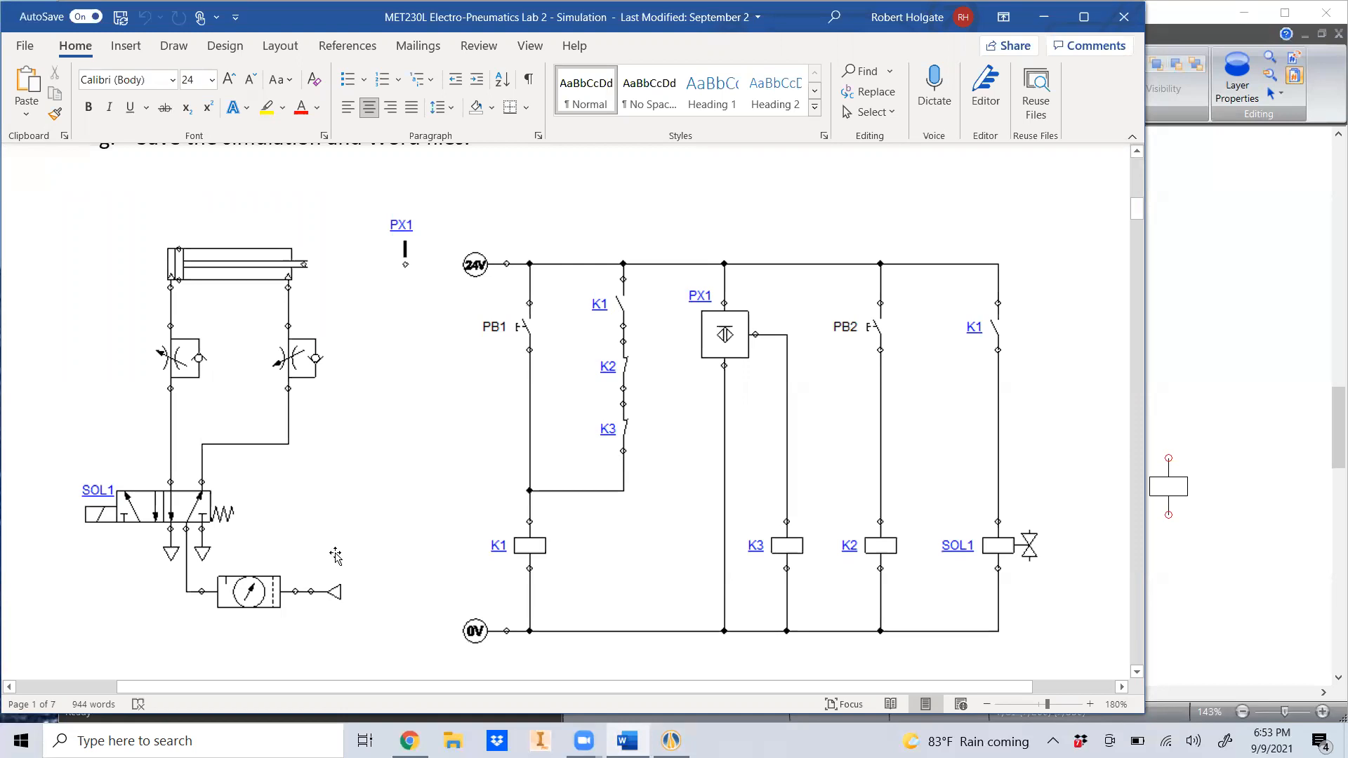
left_click(1168, 509)
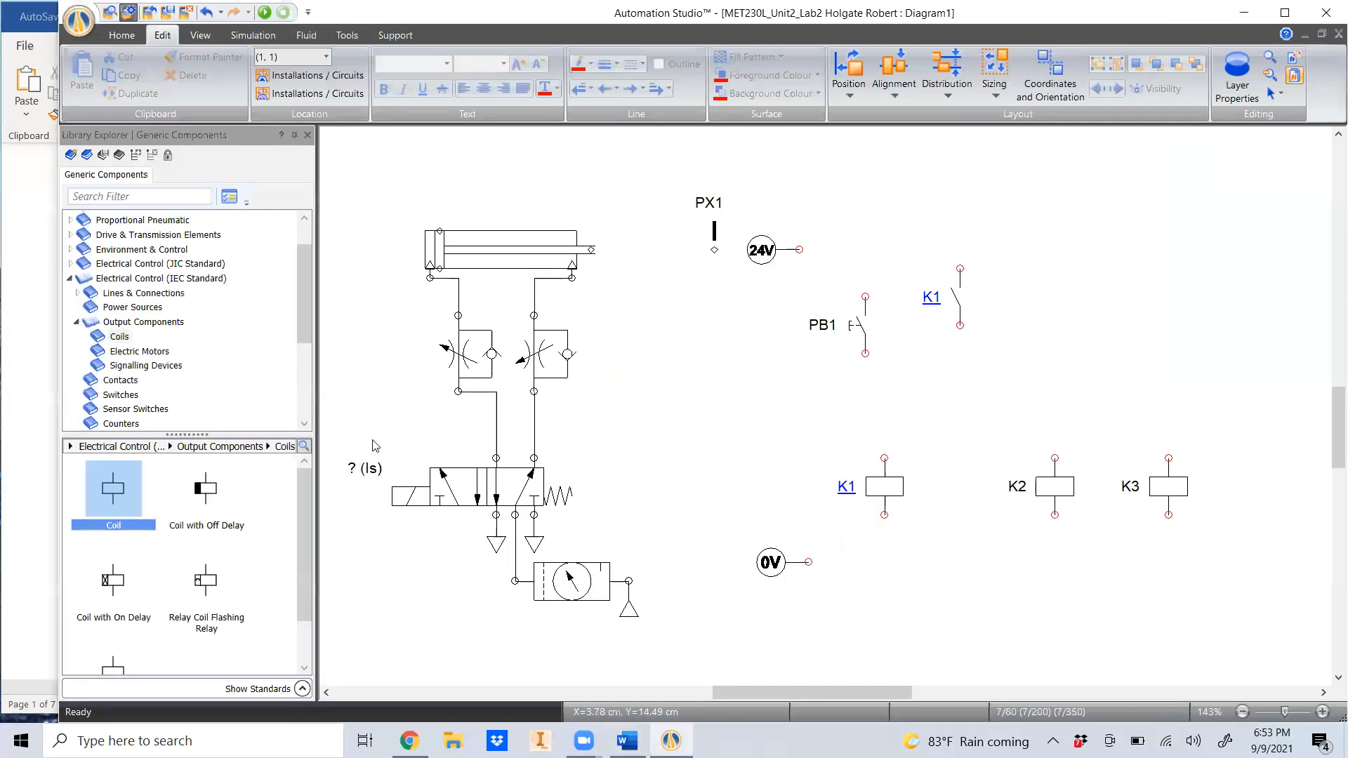
left_click(120, 383)
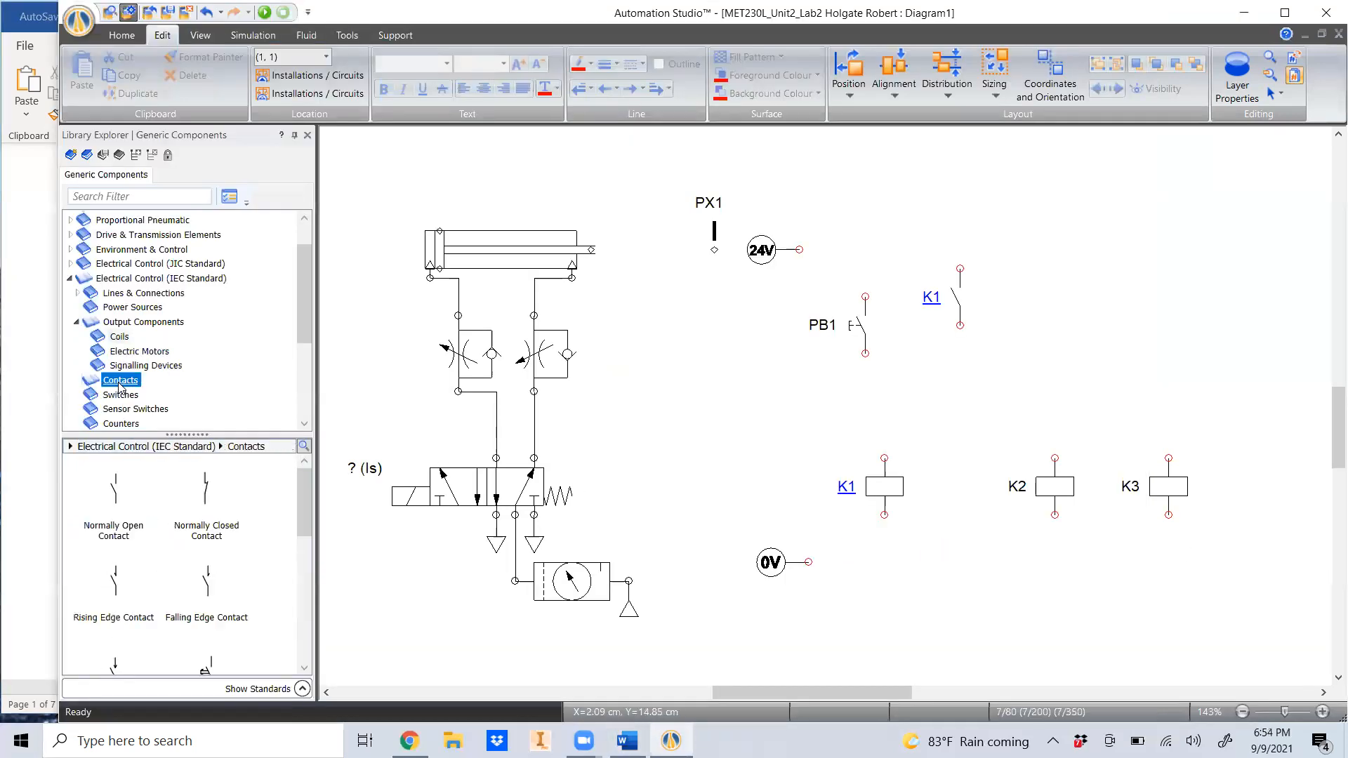
left_click_drag(200, 500, 963, 330)
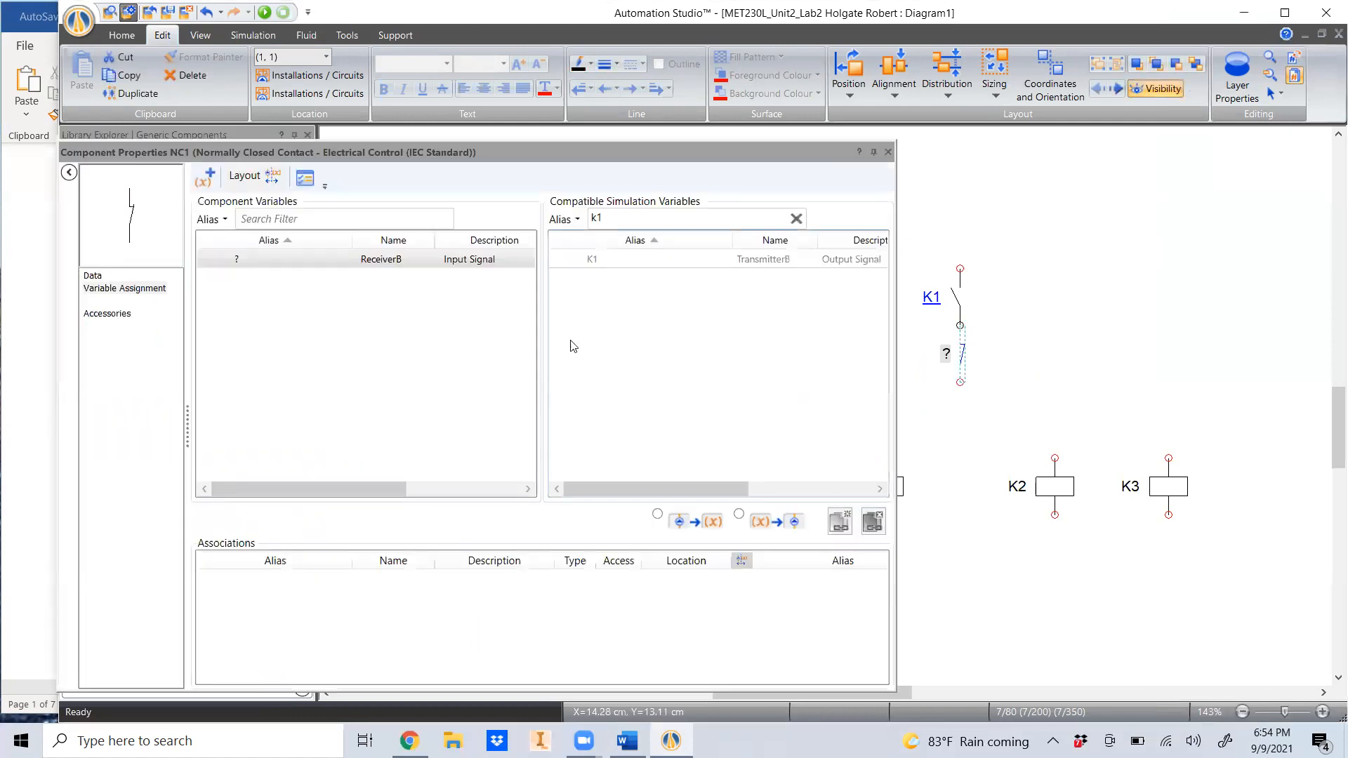
double_click(592, 219)
type("K")
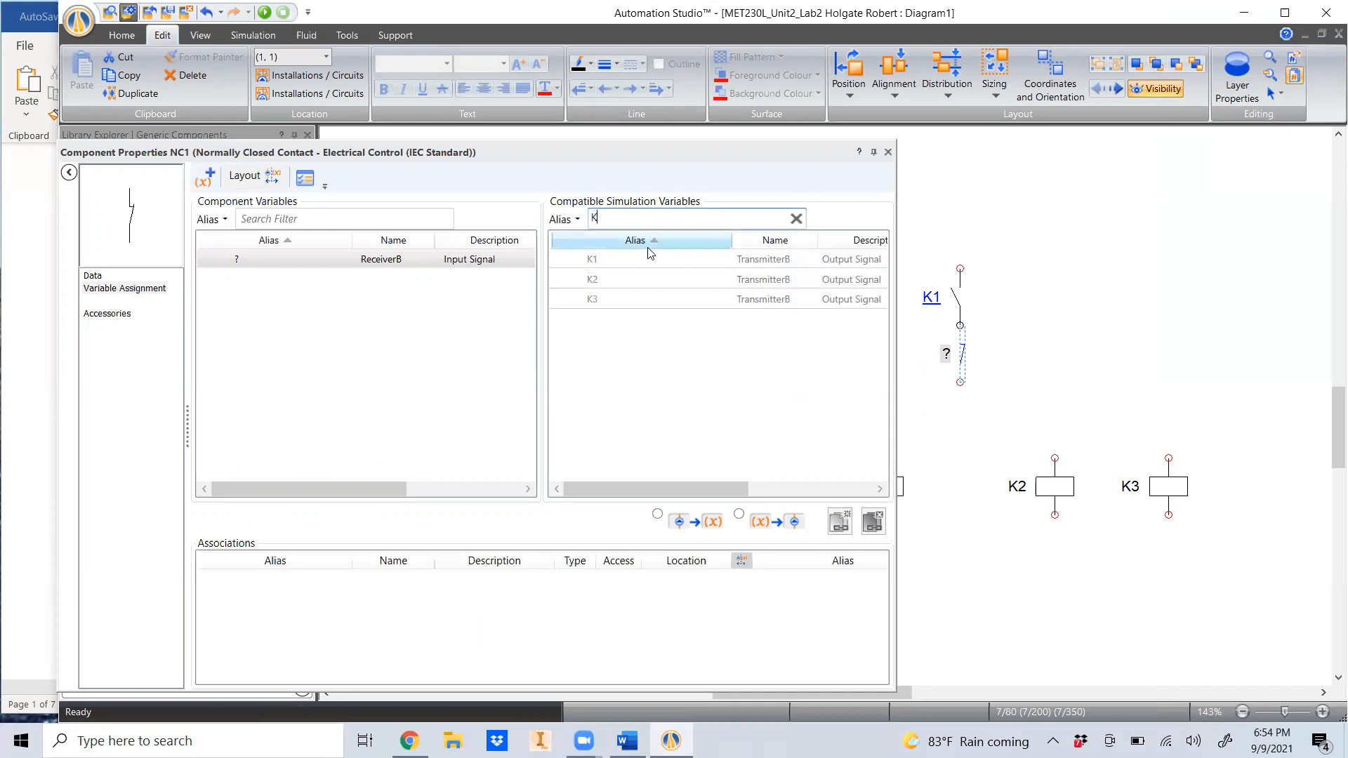
left_click(618, 284)
double_click(618, 284)
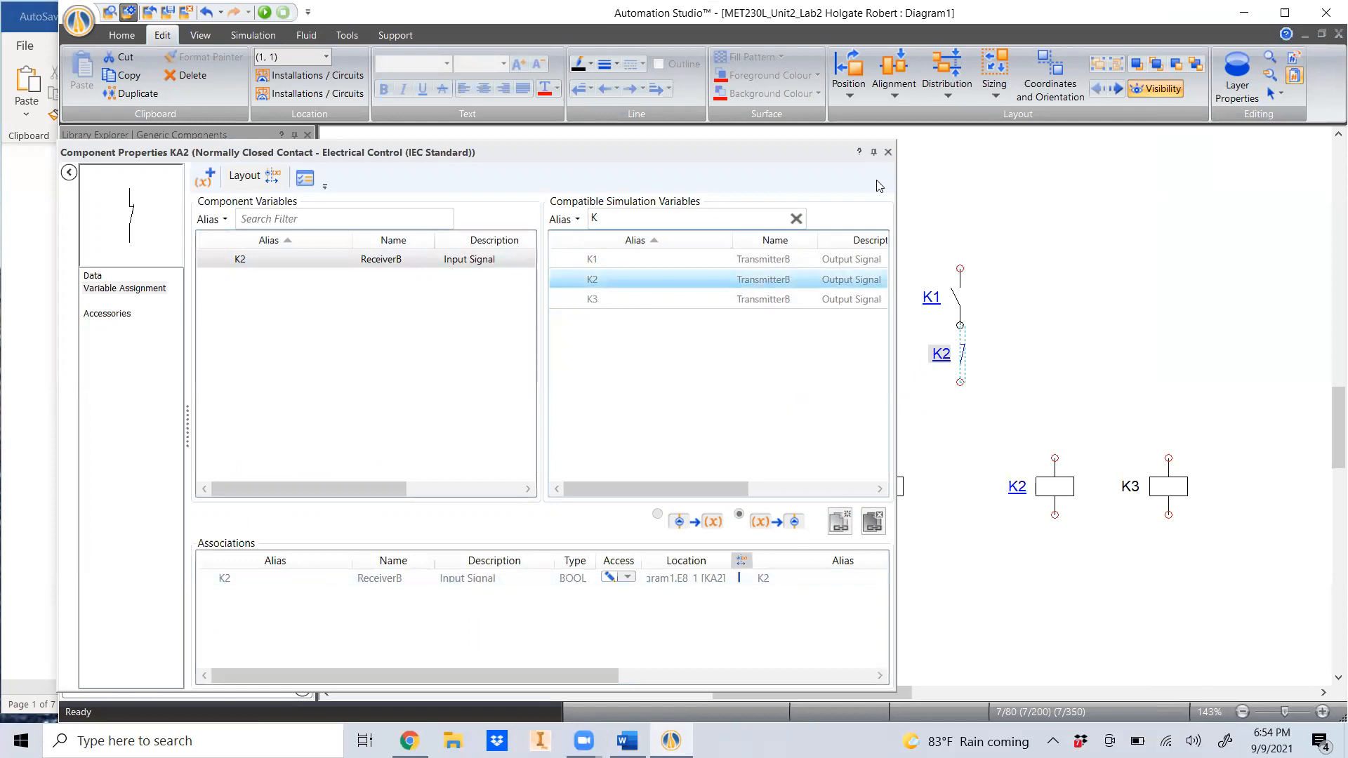
left_click(888, 152)
- Attach a second Normally Closed Contact below the K2 contact and link it to variable K3
left_click_drag(197, 495, 966, 392)
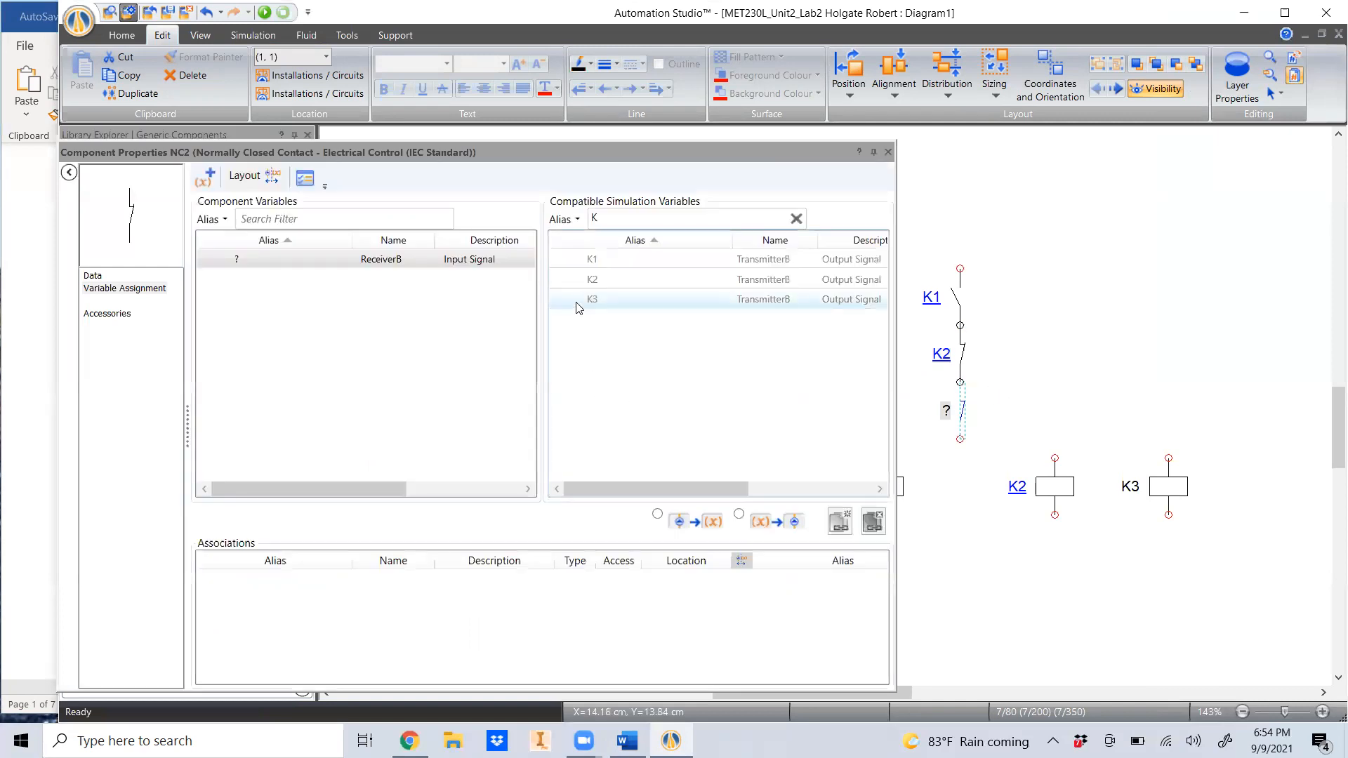
double_click(624, 304)
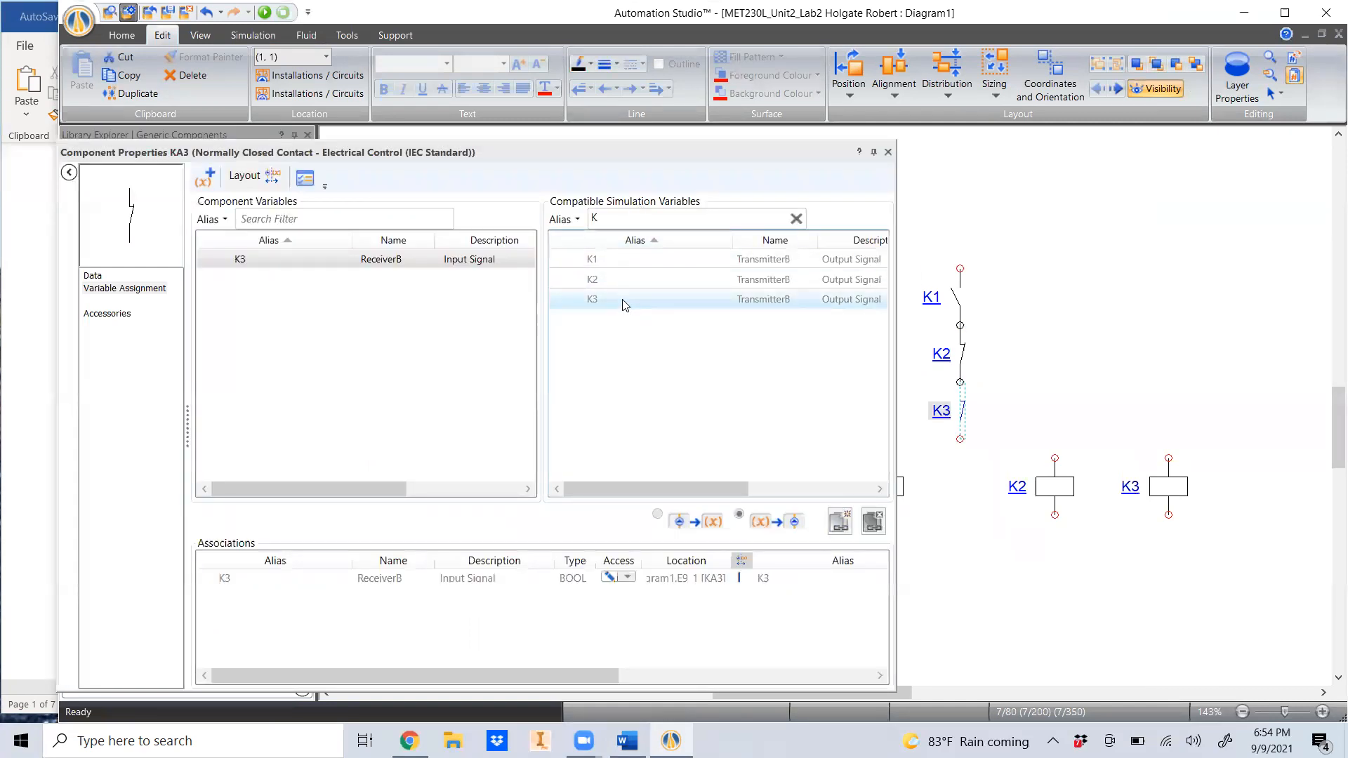
left_click(888, 151)
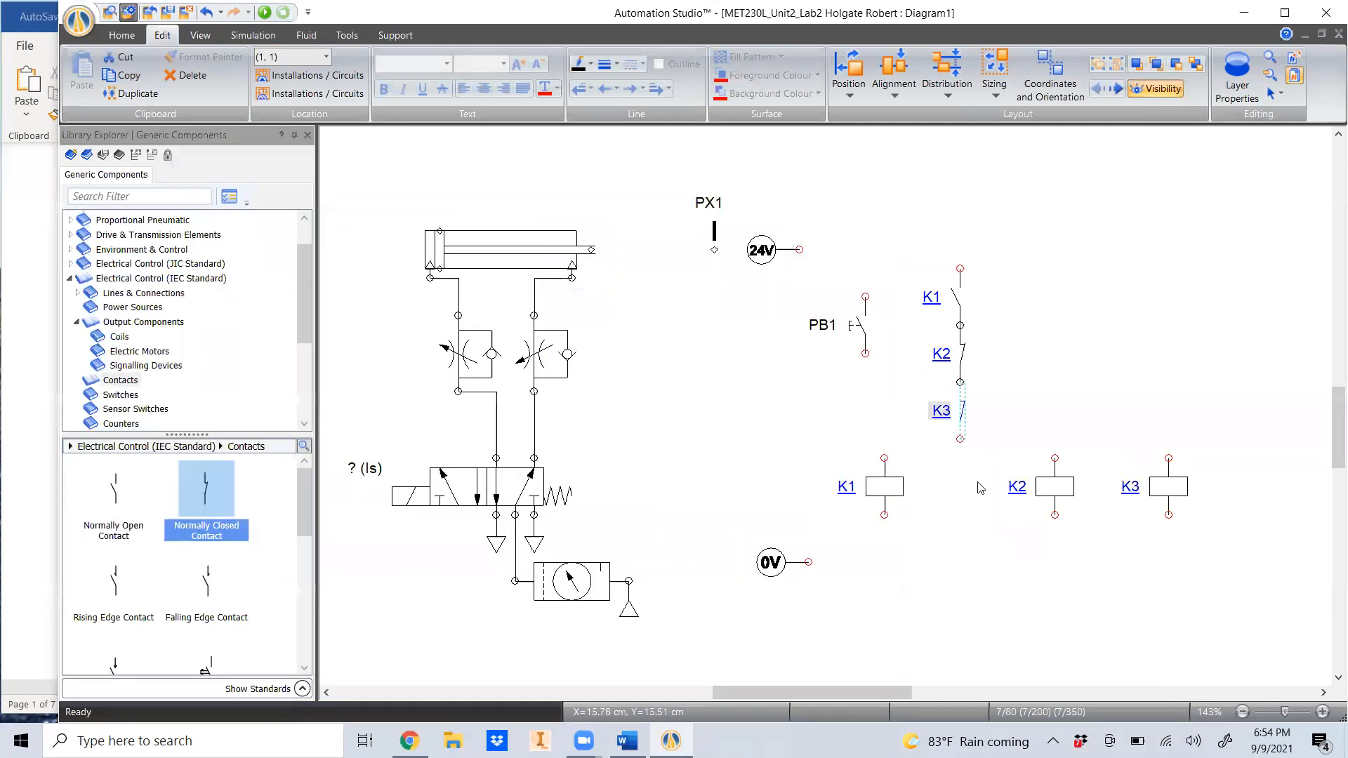
- Move coil K1 slightly down, wire PB1 to it, and connect the bottom of the K3 contact to that wire
left_click_drag(885, 486, 885, 515)
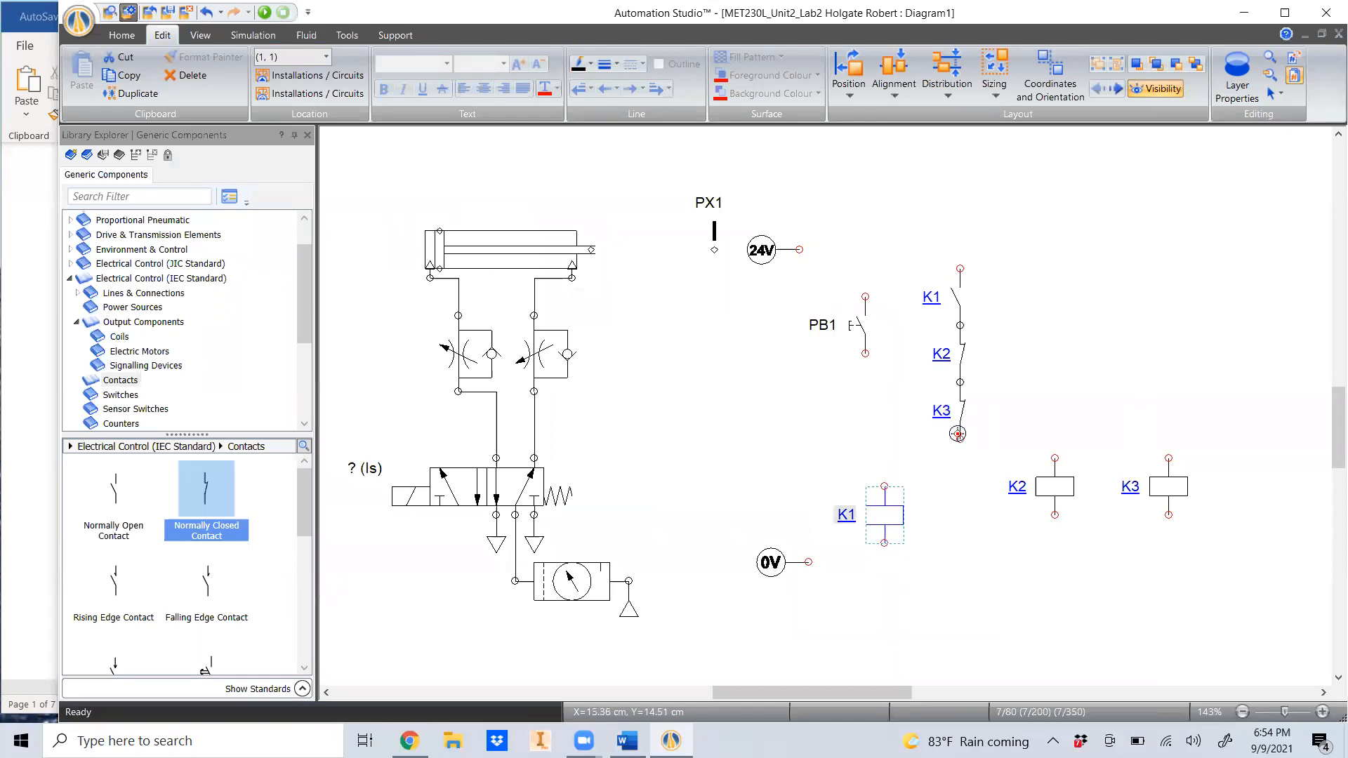
left_click_drag(862, 353, 885, 486)
left_click_drag(960, 439, 869, 439)
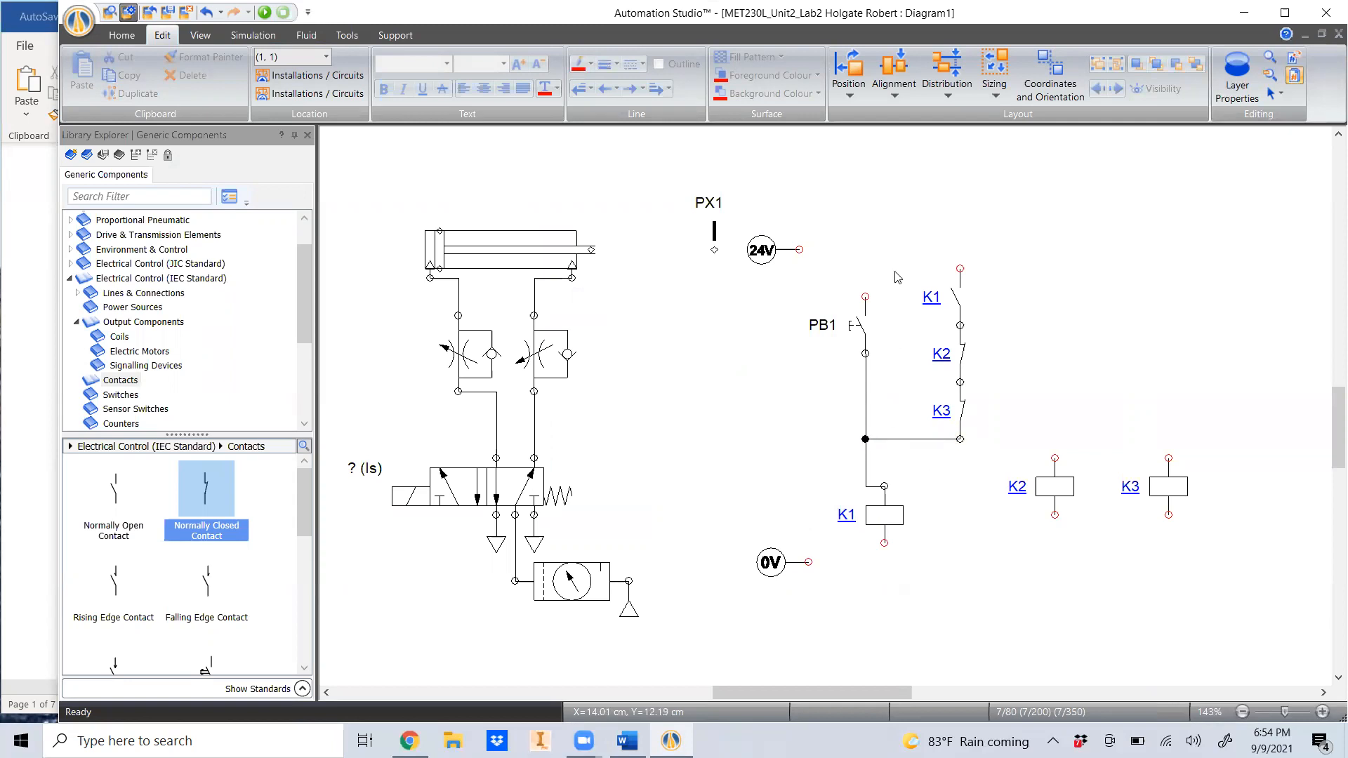
- Wire the 24 V supply to PB1 and the top of the K1 contact, and the 0 V common to coil K1
left_click_drag(800, 249, 865, 296)
left_click_drag(957, 259, 877, 247)
left_click_drag(808, 562, 884, 543)
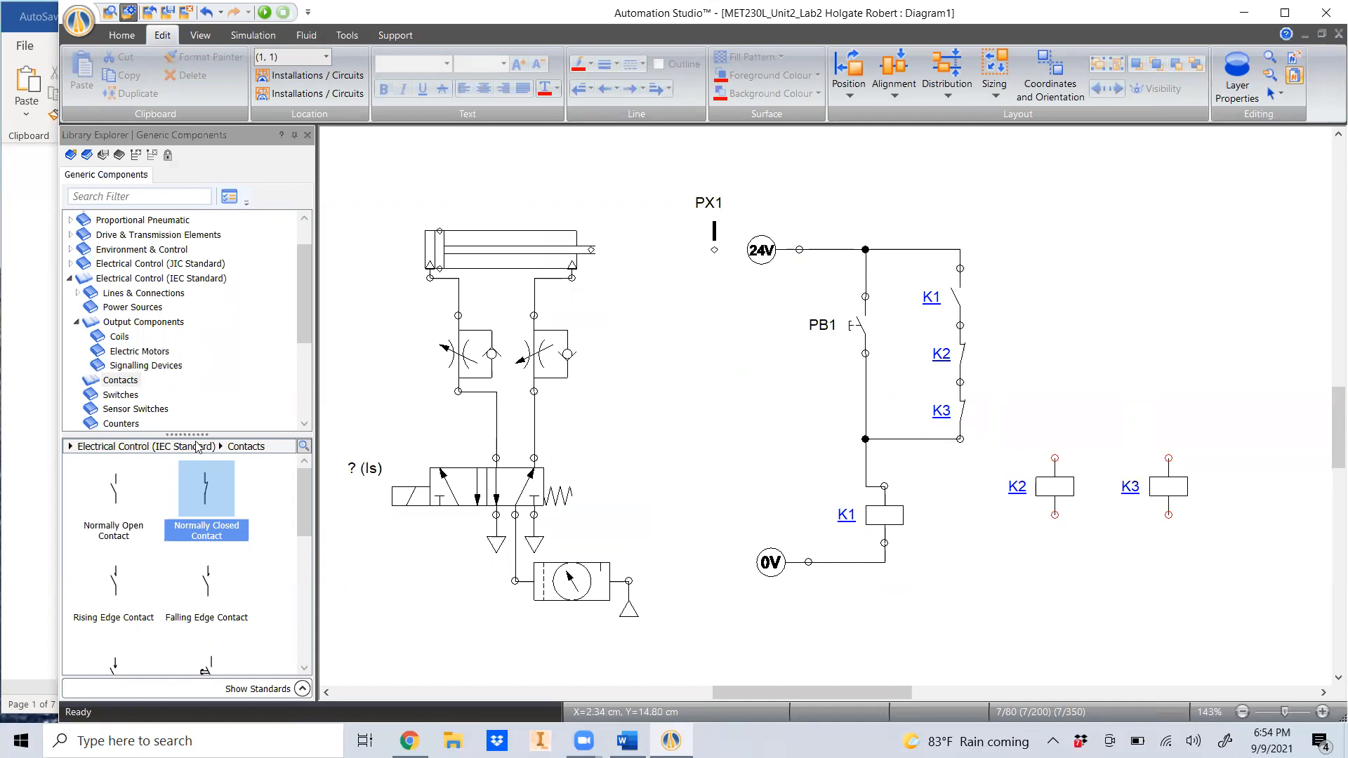
- Narrow the Word handout window so it sits beside the diagram and bring its whole electrical circuit into view
left_click(42, 464)
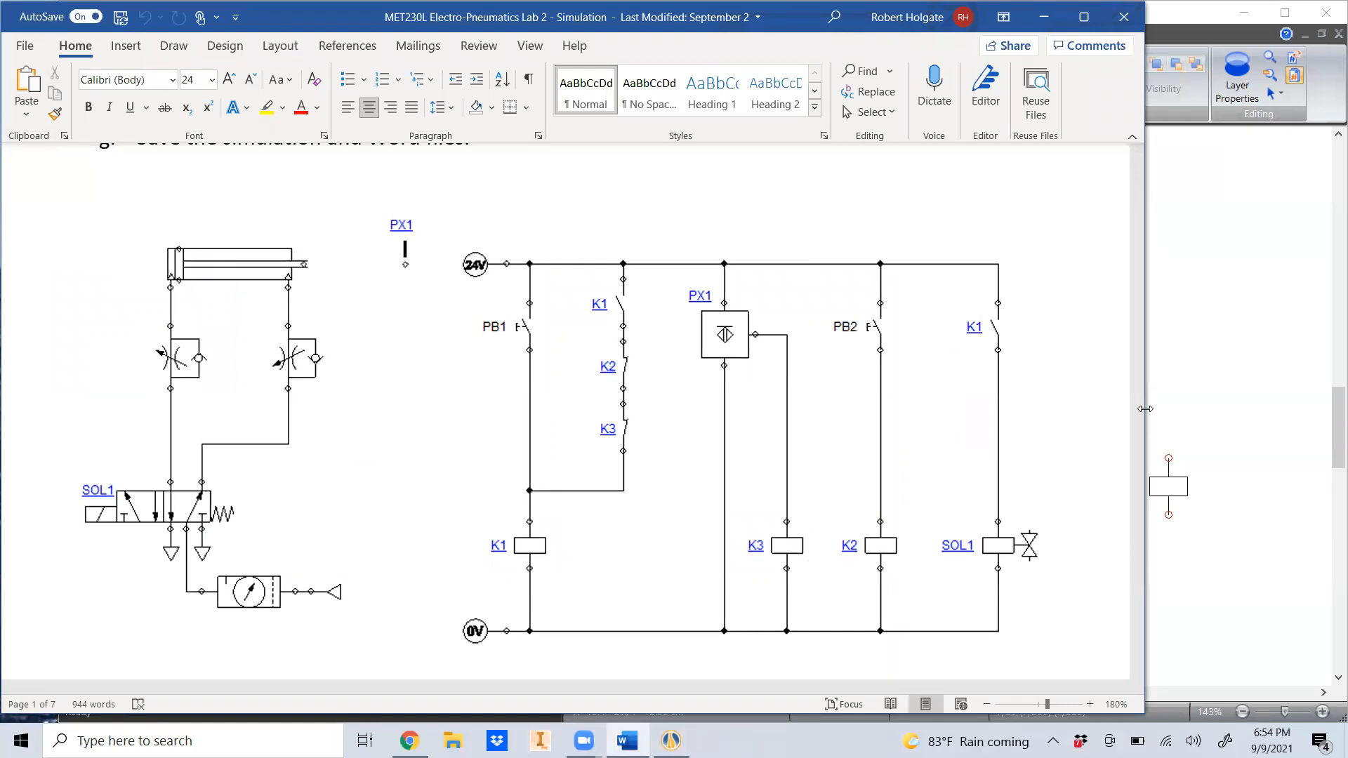
left_click_drag(1146, 408, 730, 409)
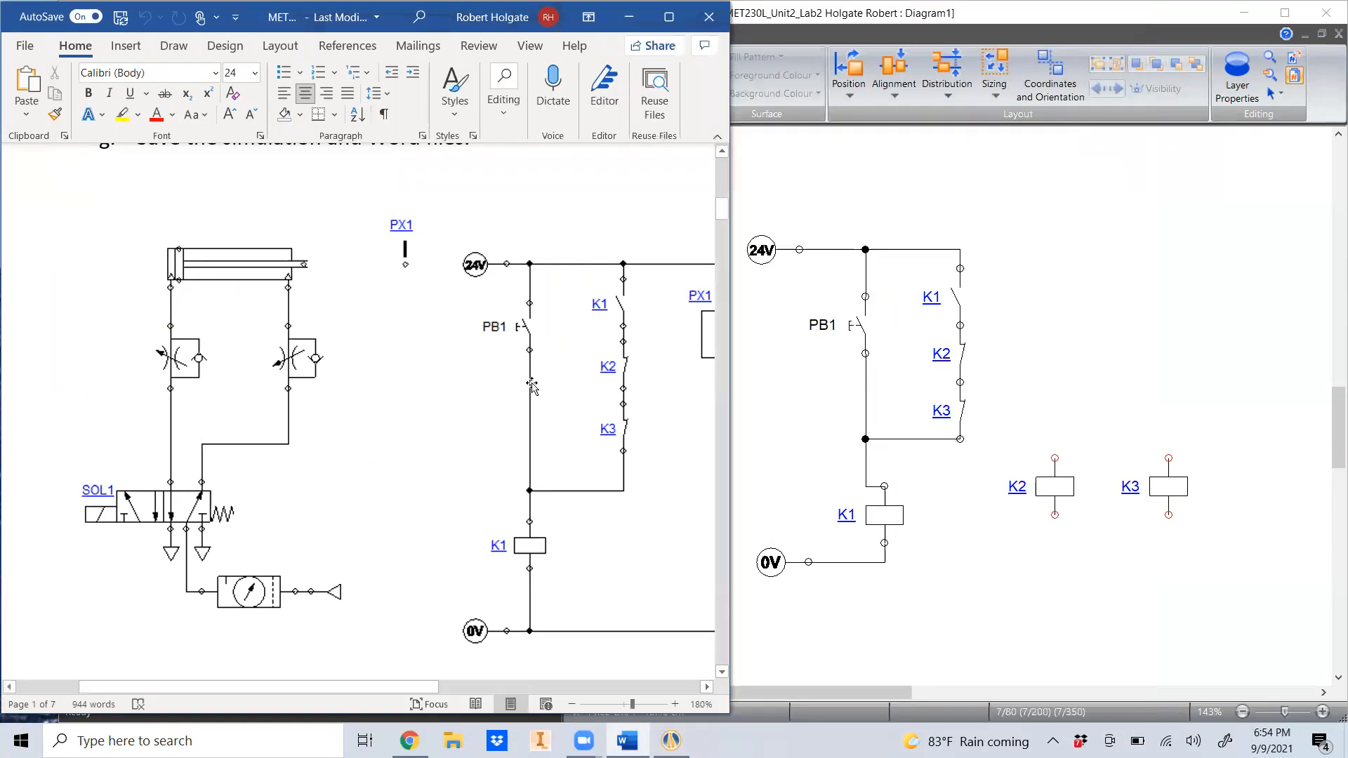
scroll(348, 687, "right", 10)
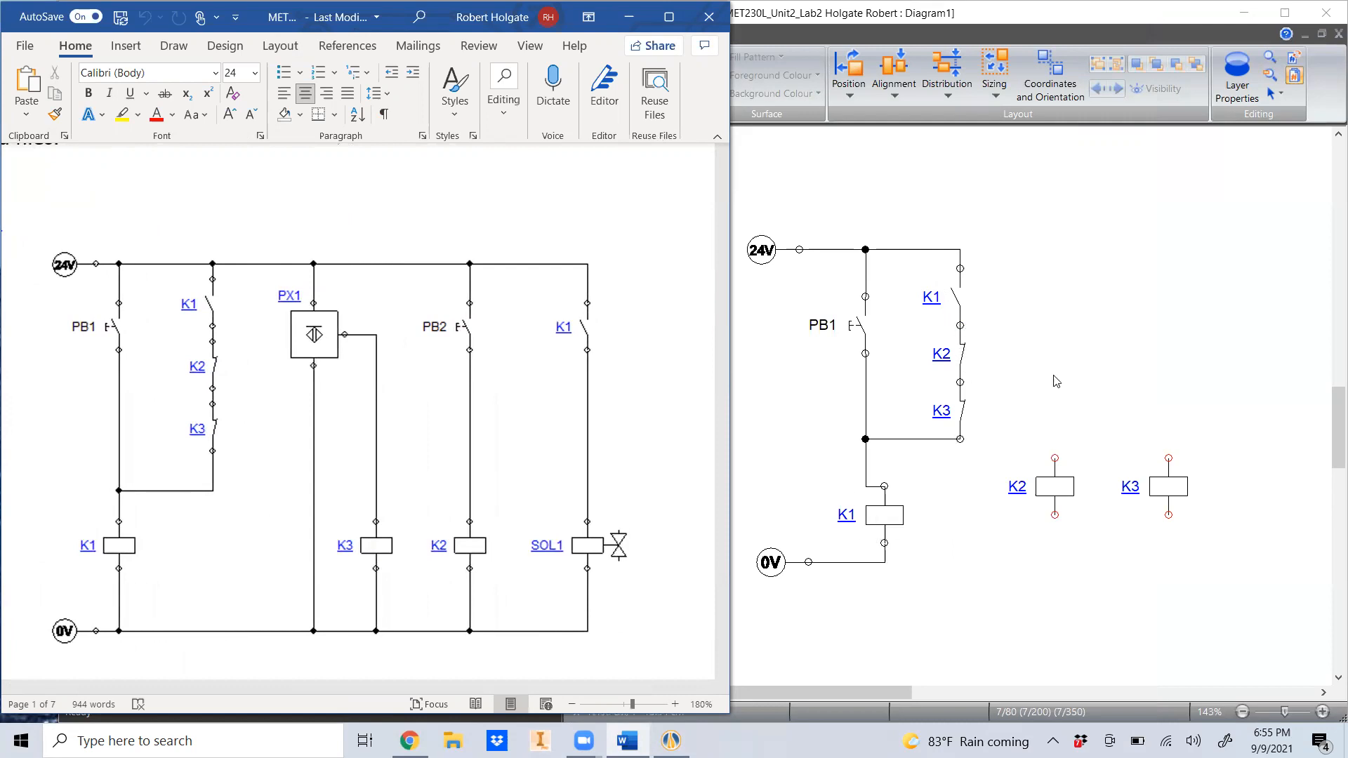
- Swap the order of coils K2 and K3 so that K3 is nearer to K1 and K2 is at the far right
left_click(1056, 487)
mouse_move(1057, 487)
left_mouse_down()
mouse_move(1236, 487)
mouse_move(1073, 487)
left_mouse_up()
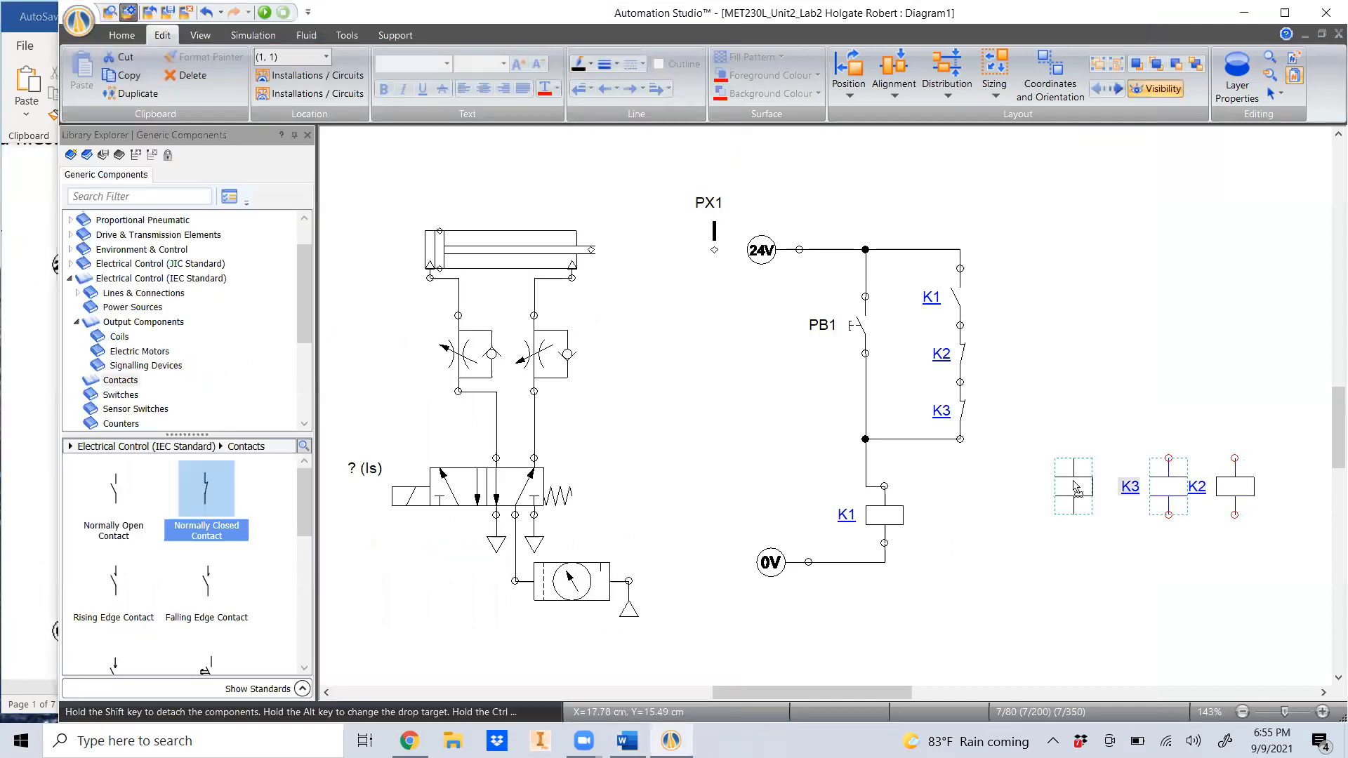
left_click(1233, 490)
- Check the handout circuit and place a normally open push-button with alias PB2 above and between coils K3 and K2
left_click(55, 402)
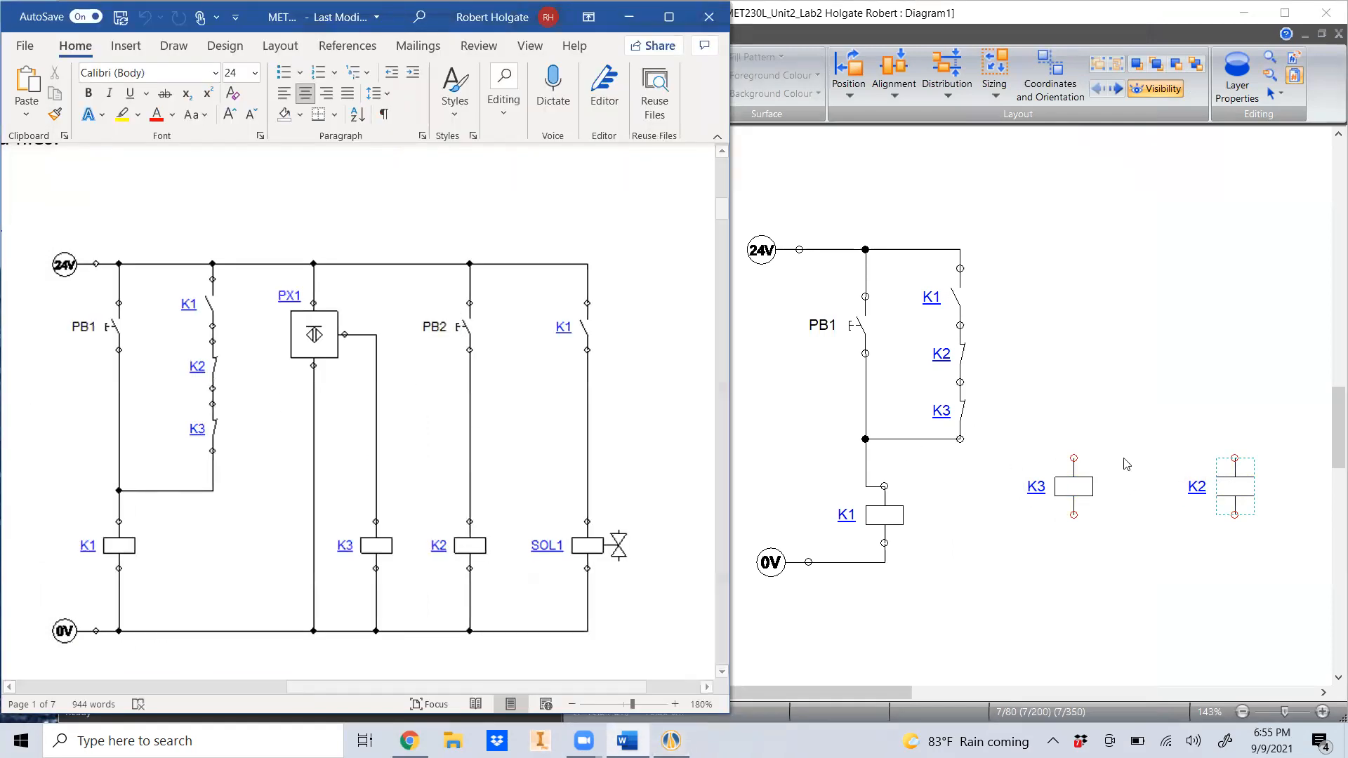
left_click(804, 385)
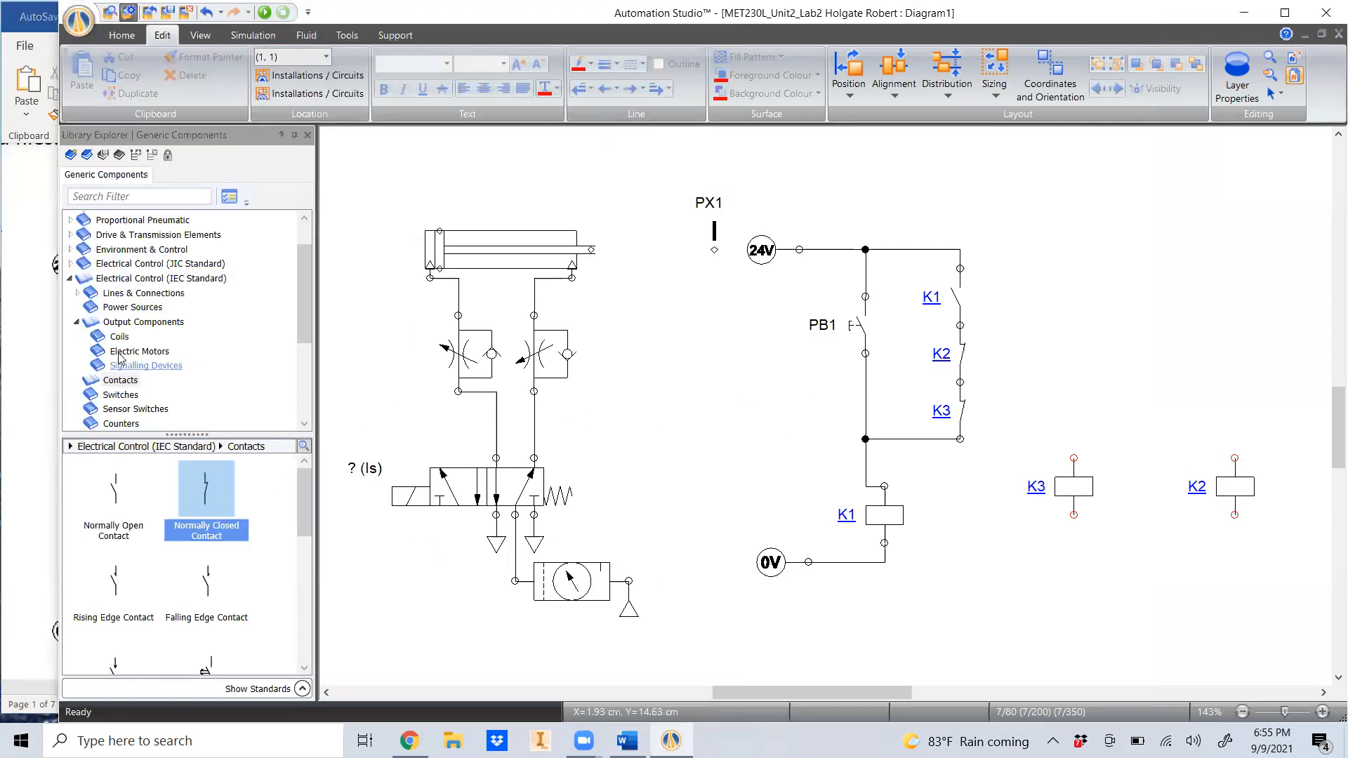
left_click(122, 396)
left_click_drag(117, 494, 1172, 286)
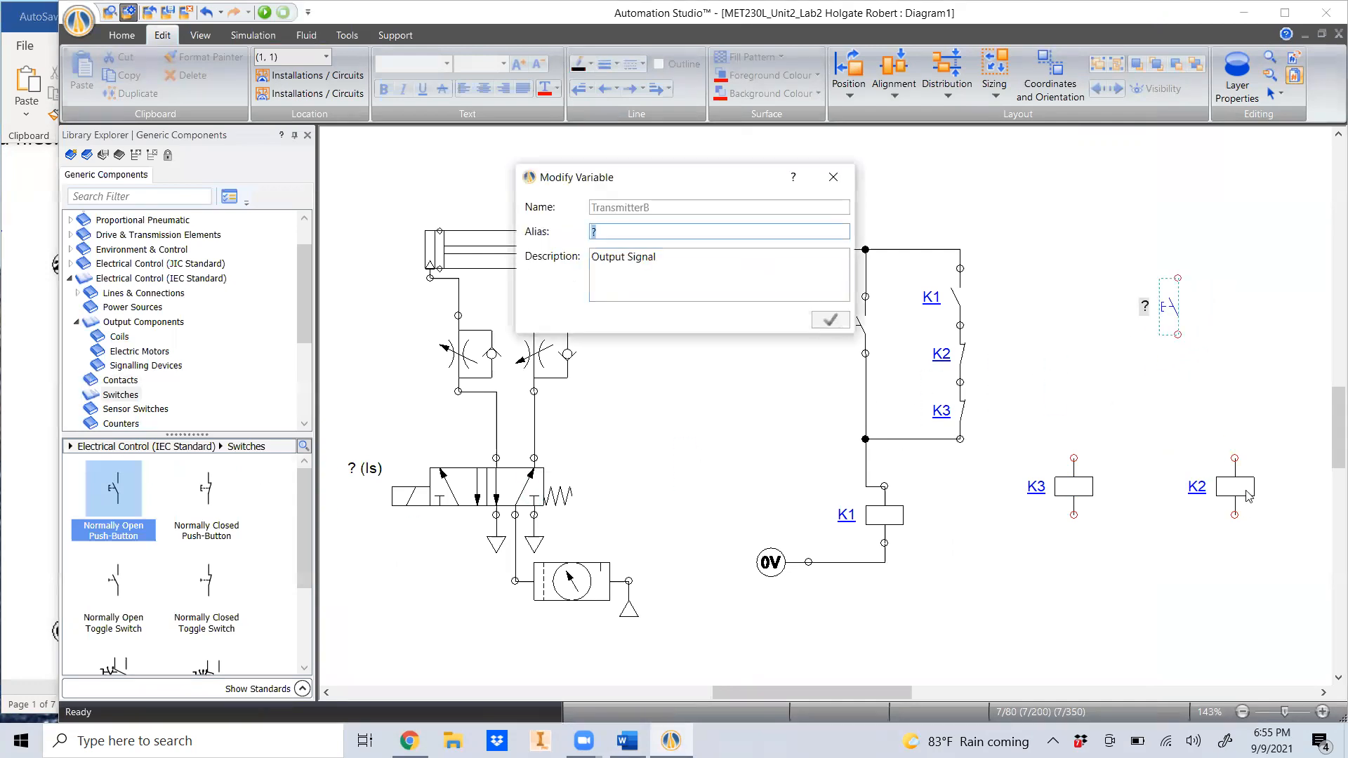
type("PB")
key("Return")
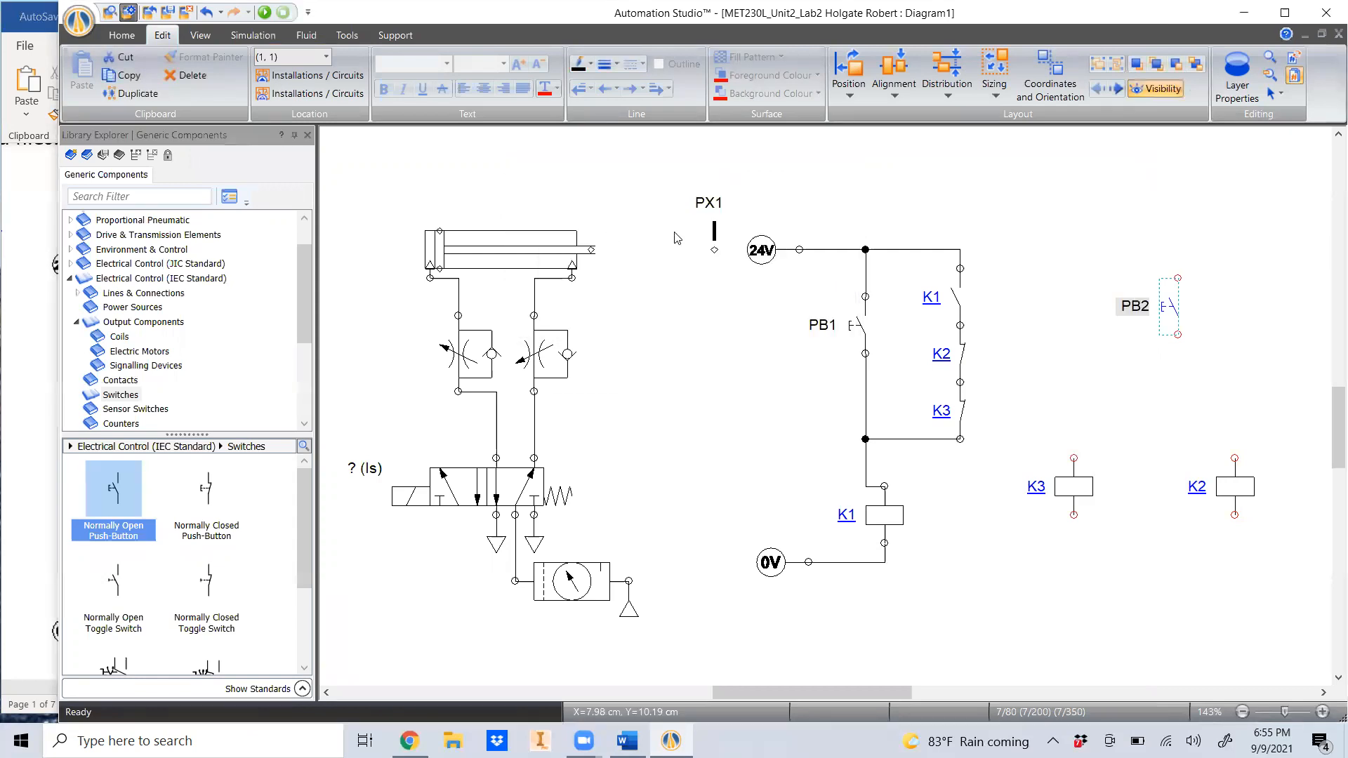
- Move coil K2 beneath PB2 and wire the pair in series between the 24 V and 0 V lines
left_click_drag(1218, 491, 1170, 472)
left_click_drag(1179, 334, 1187, 438)
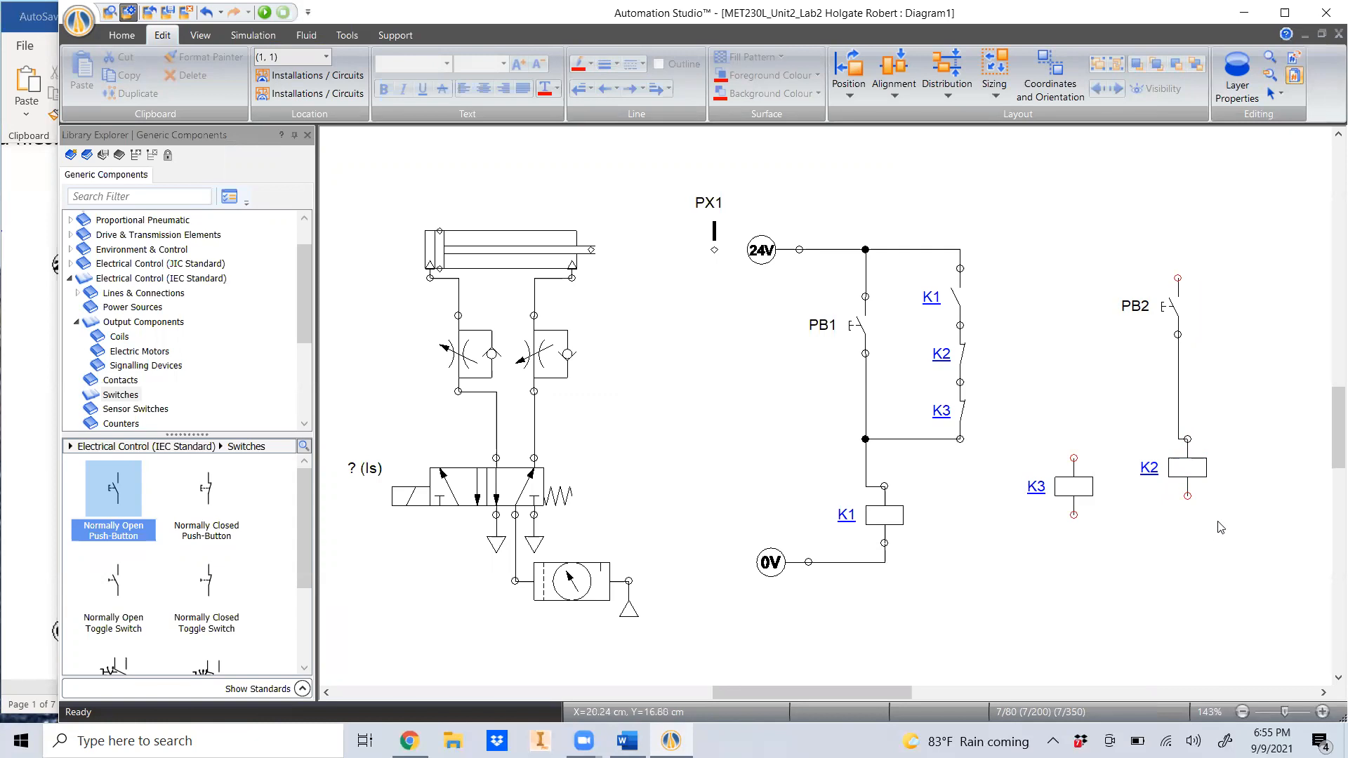
left_click_drag(1186, 497, 884, 562)
left_click_drag(1178, 278, 960, 250)
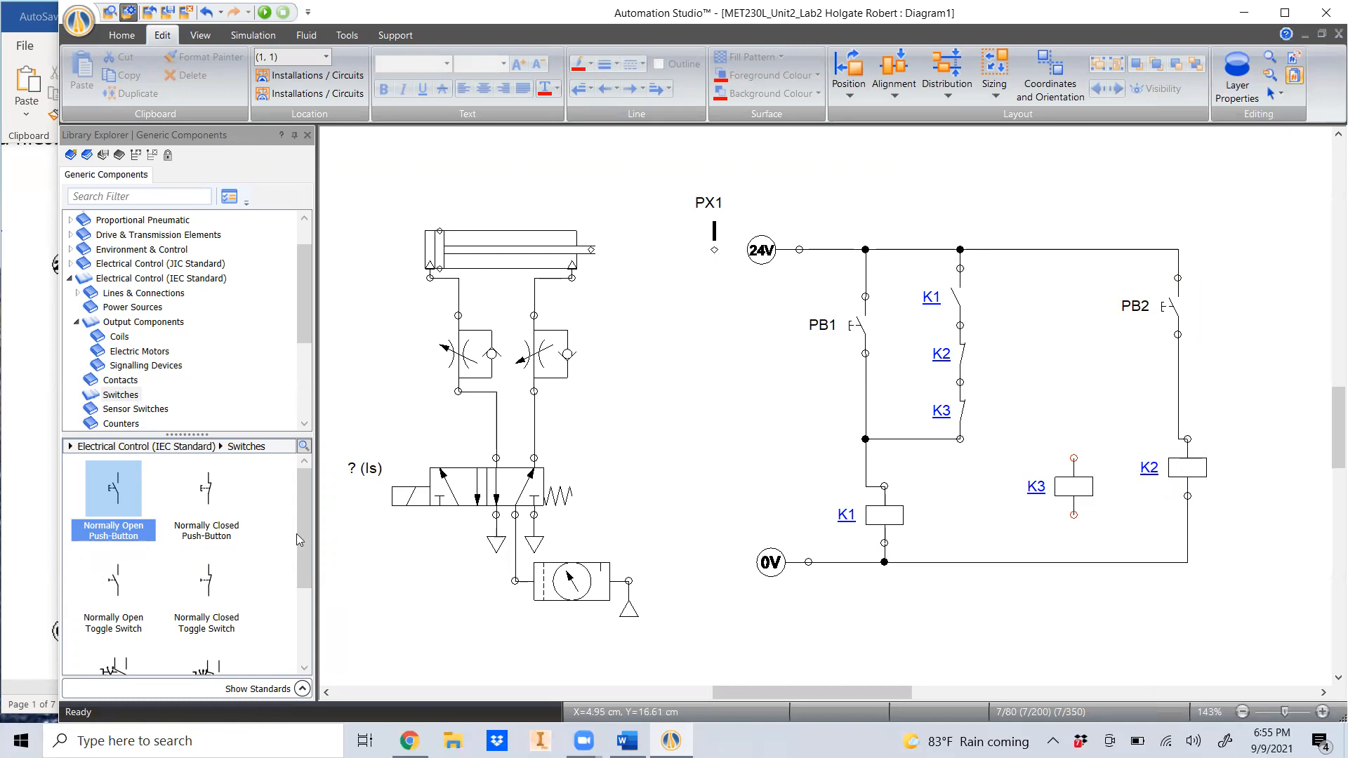
- Consult the handout, place a normally open contact beyond PB2, and link it to variable K1
left_click(28, 349)
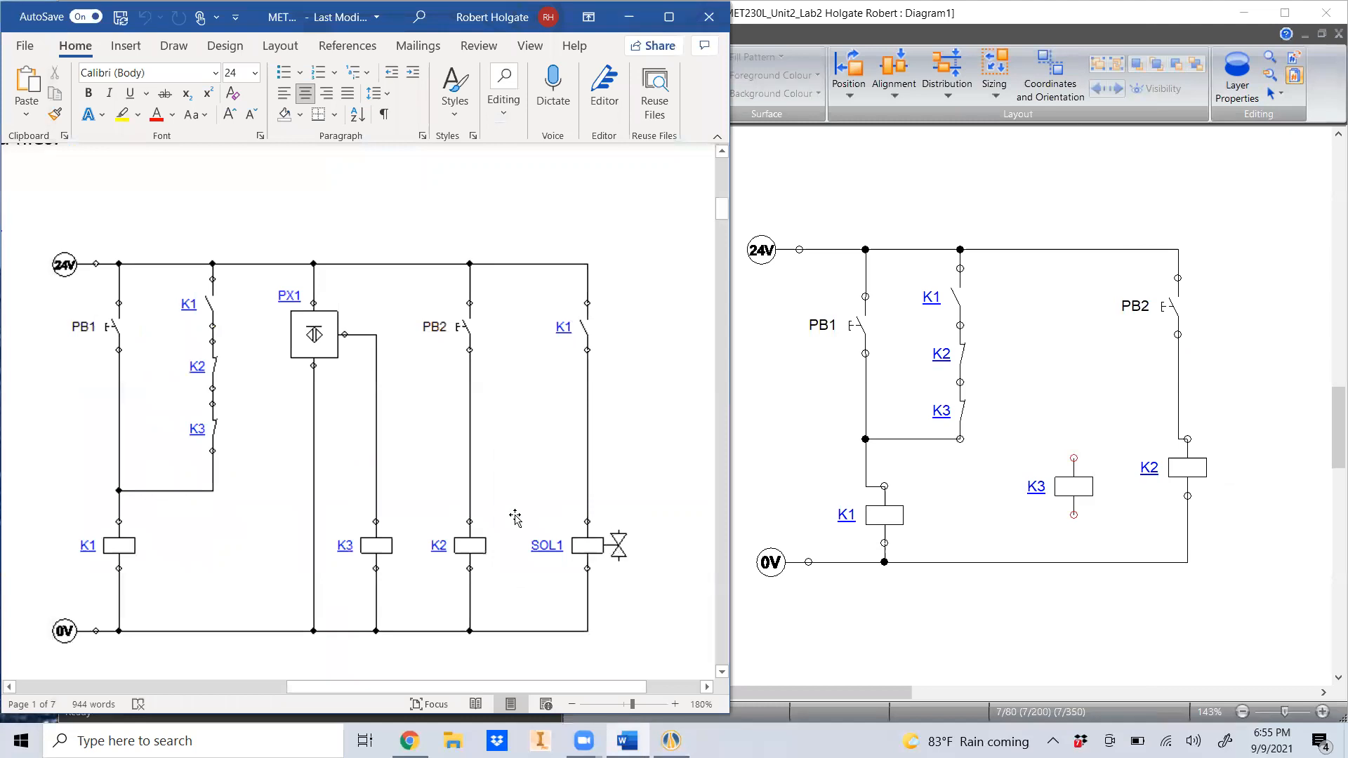
left_click(1006, 620)
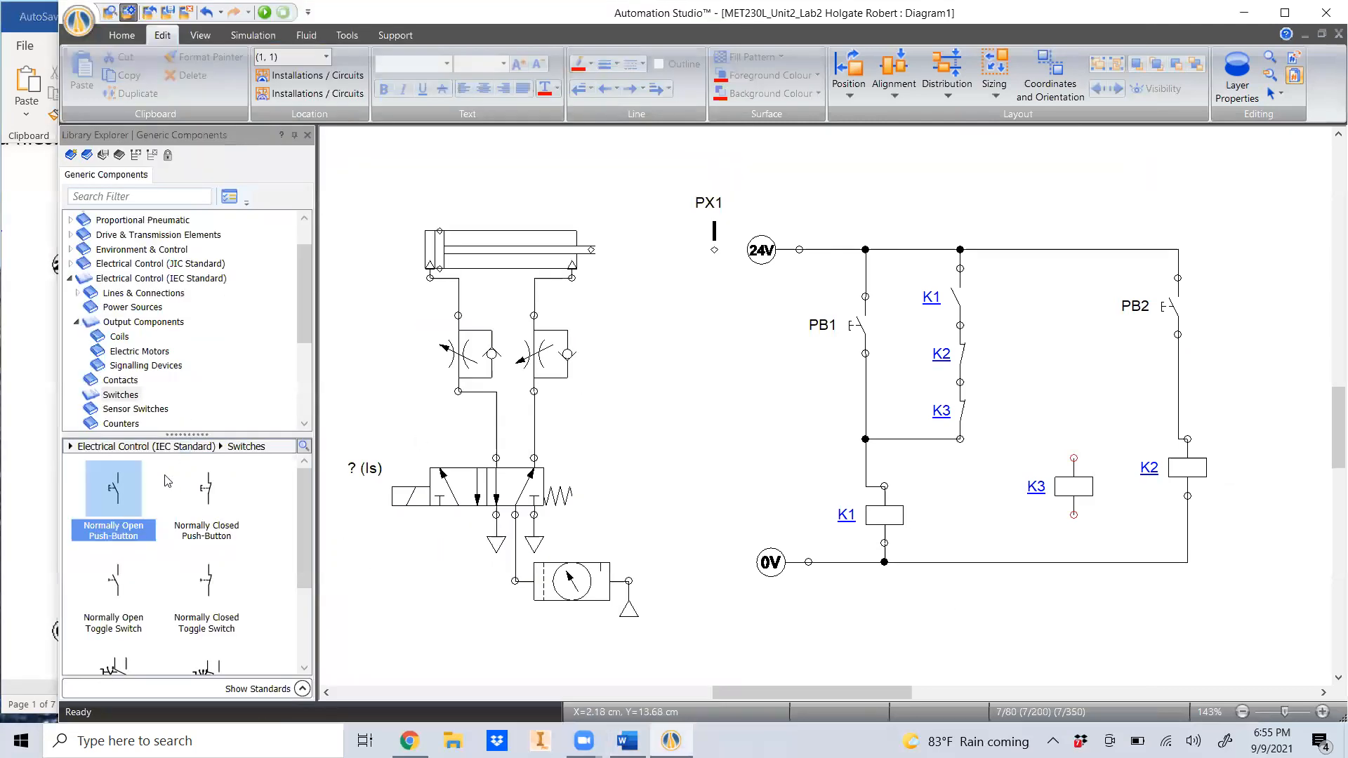
left_click(120, 380)
left_click_drag(116, 492, 1247, 285)
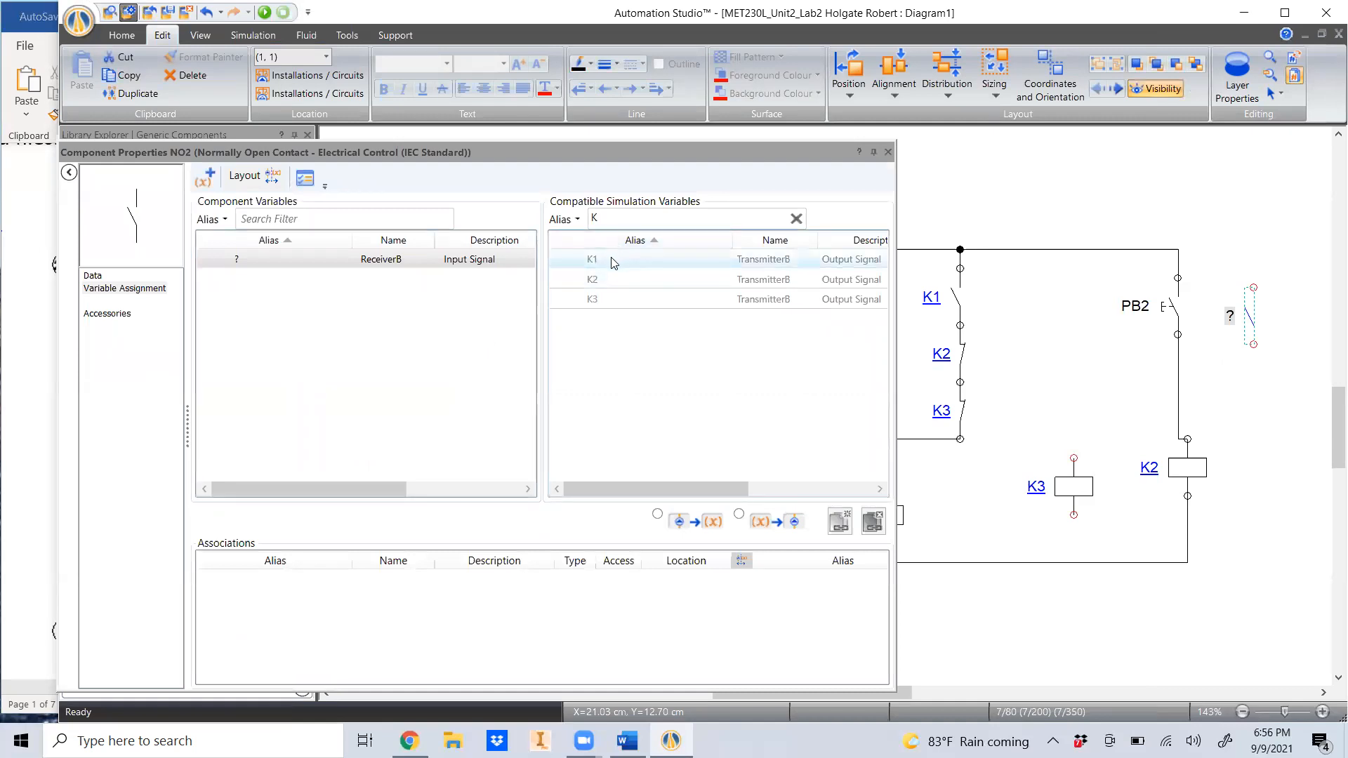
double_click(612, 261)
left_click(888, 152)
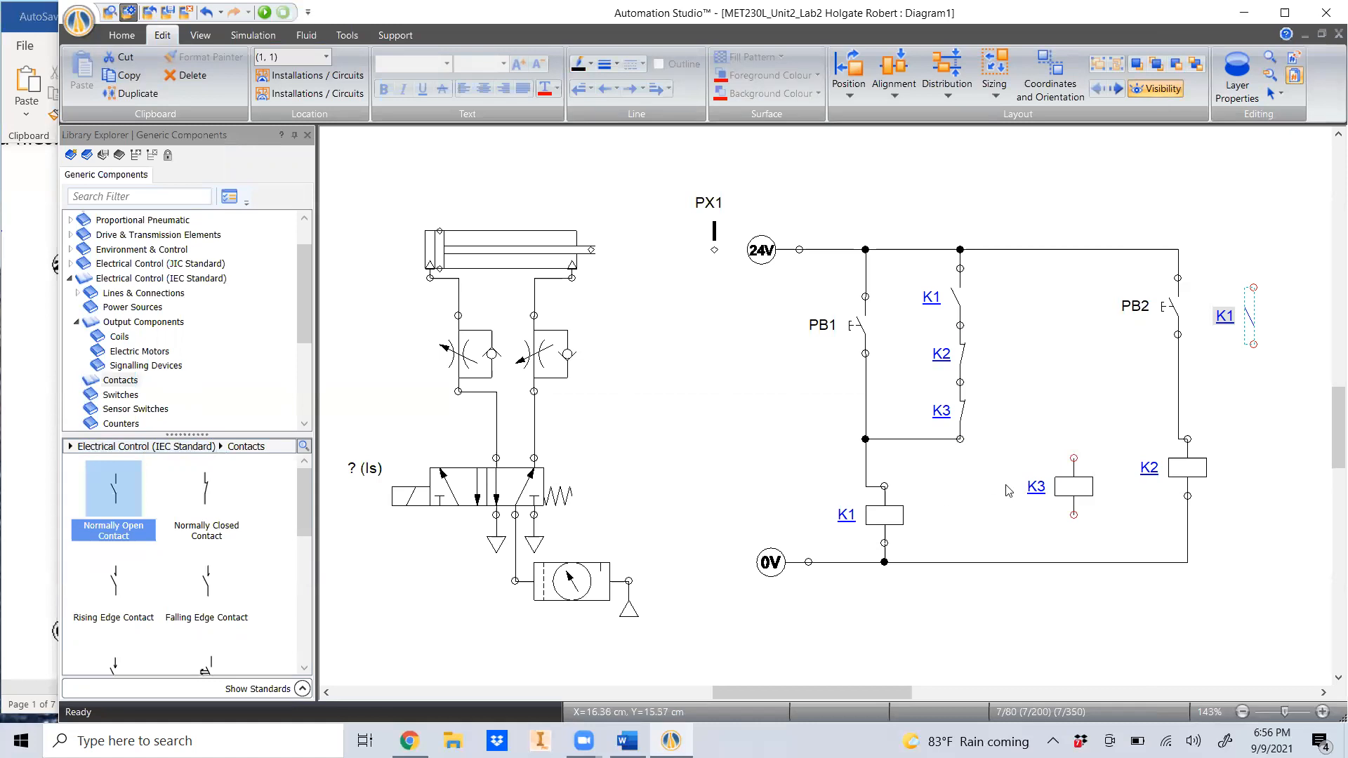
- Look through the IEC coils, contacts, switches and sensor switches in the component library for a solenoid
left_click(120, 337)
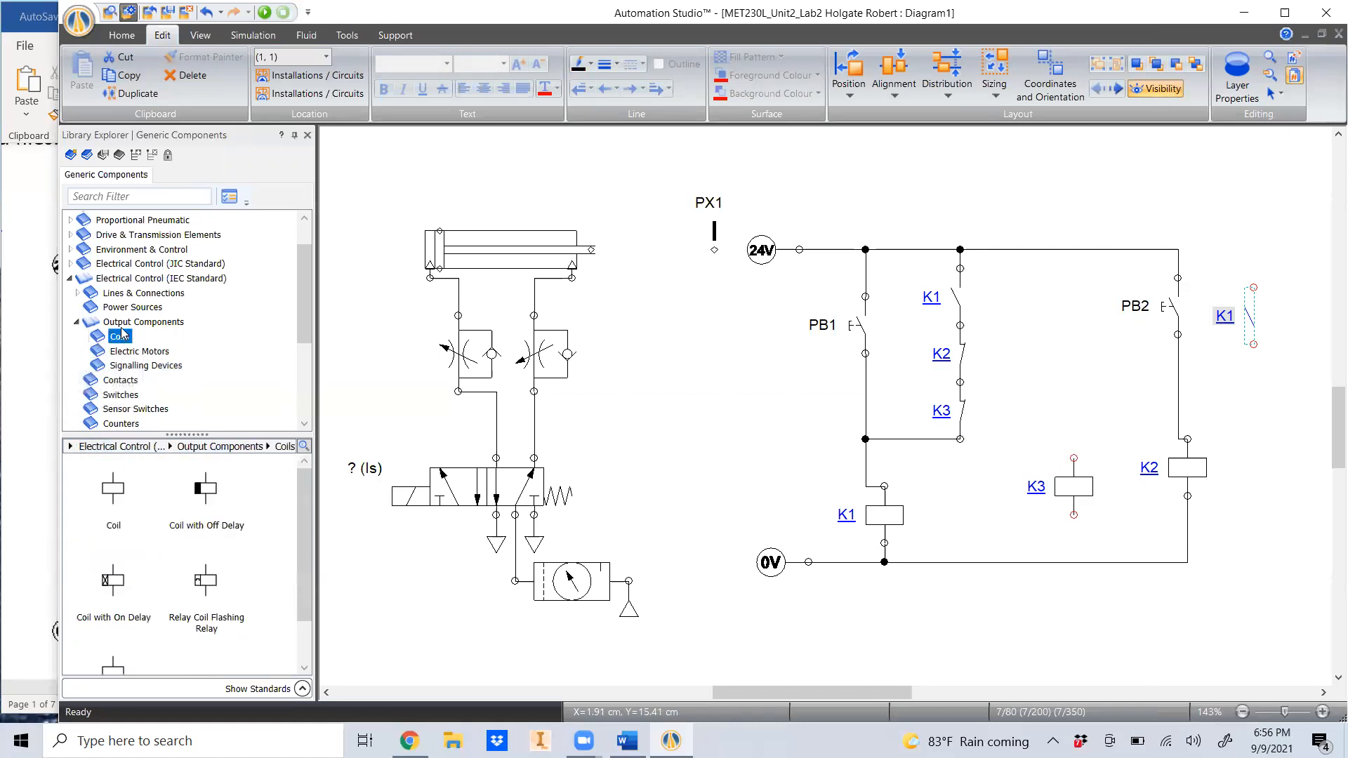
scroll(151, 523, "down", 1)
scroll(158, 554, "up", 1)
left_click(120, 380)
left_click(120, 395)
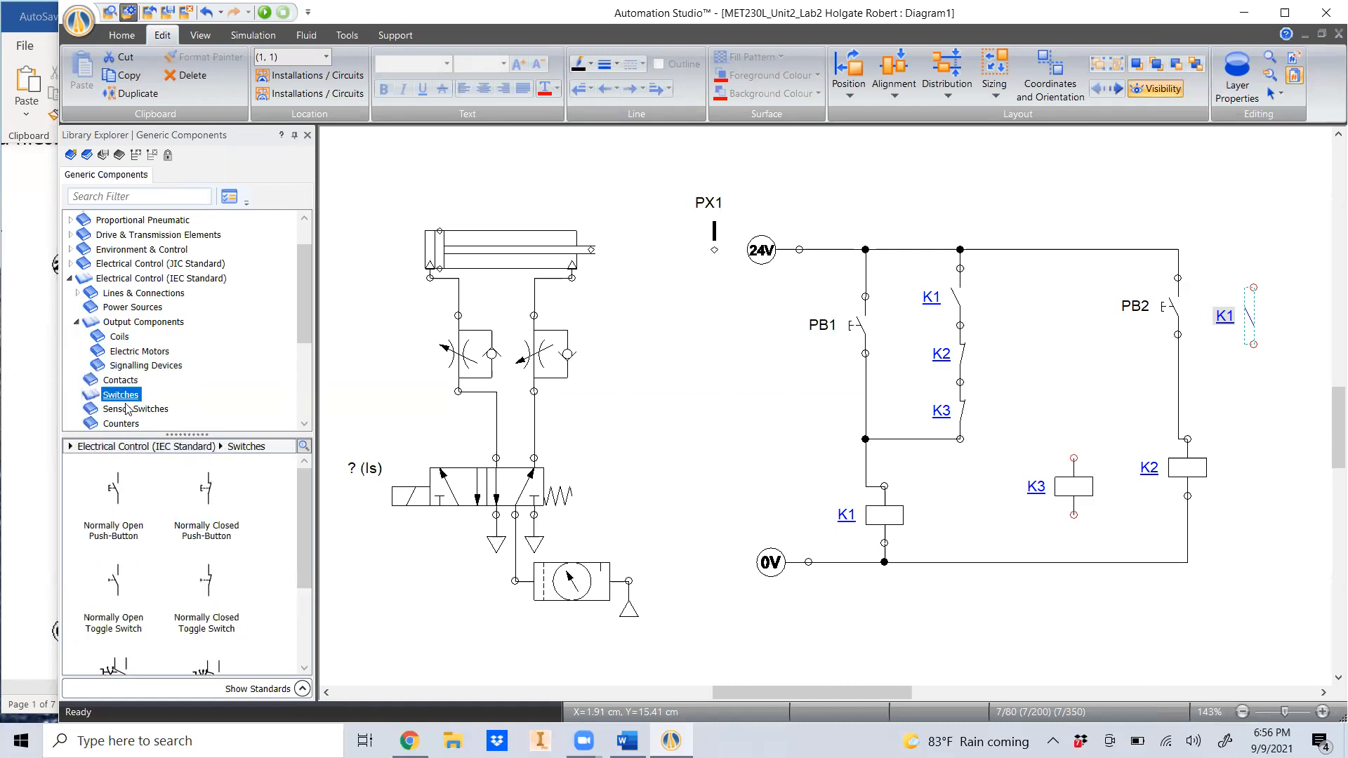
scroll(118, 430, "down", 2)
scroll(156, 500, "down", 1)
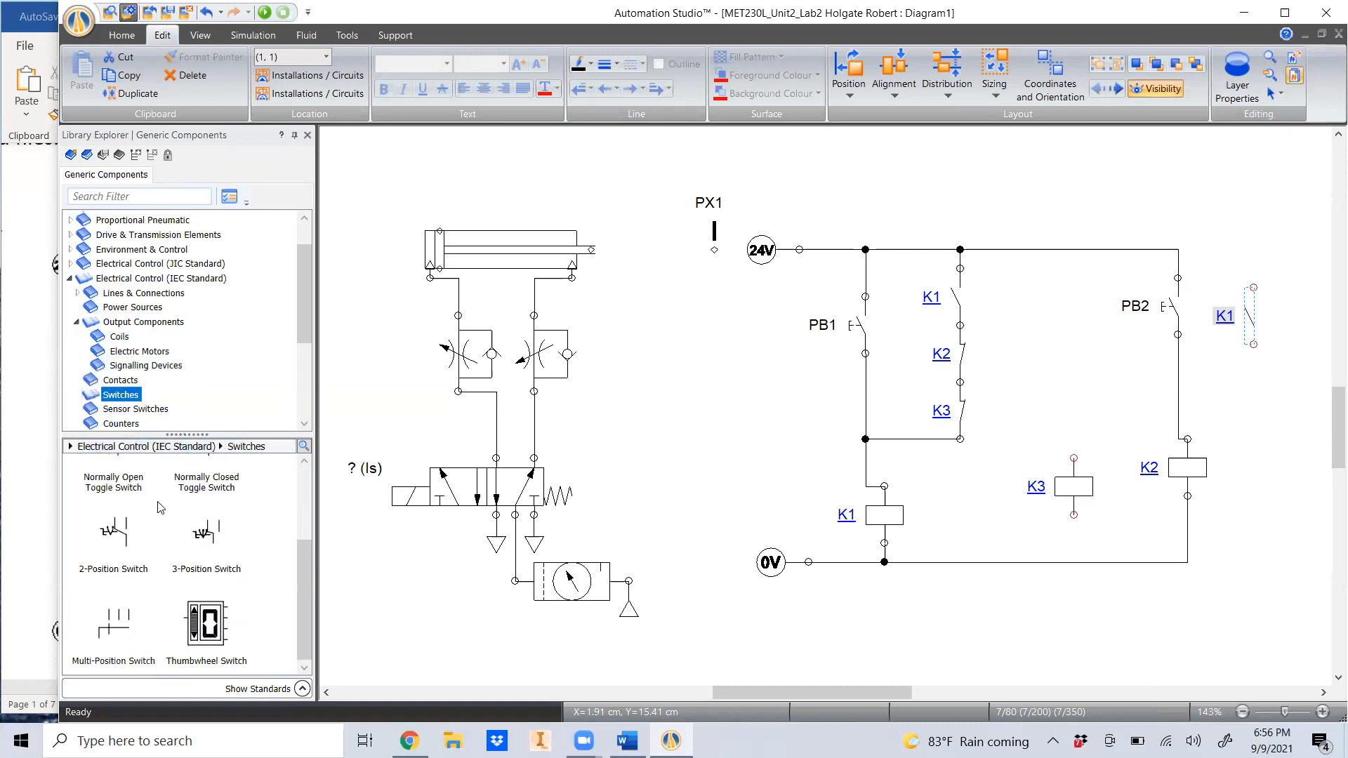
left_click(136, 408)
scroll(162, 530, "down", 3)
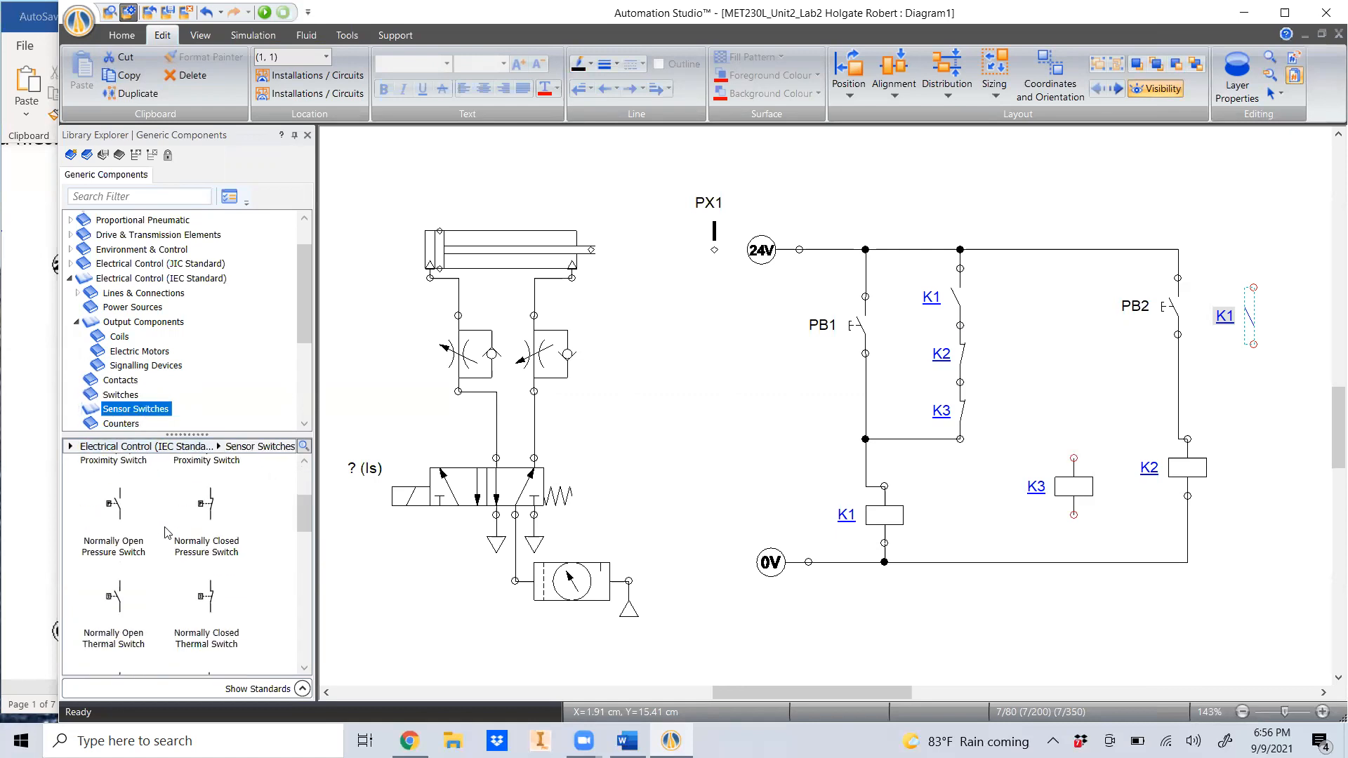
scroll(174, 540, "down", 6)
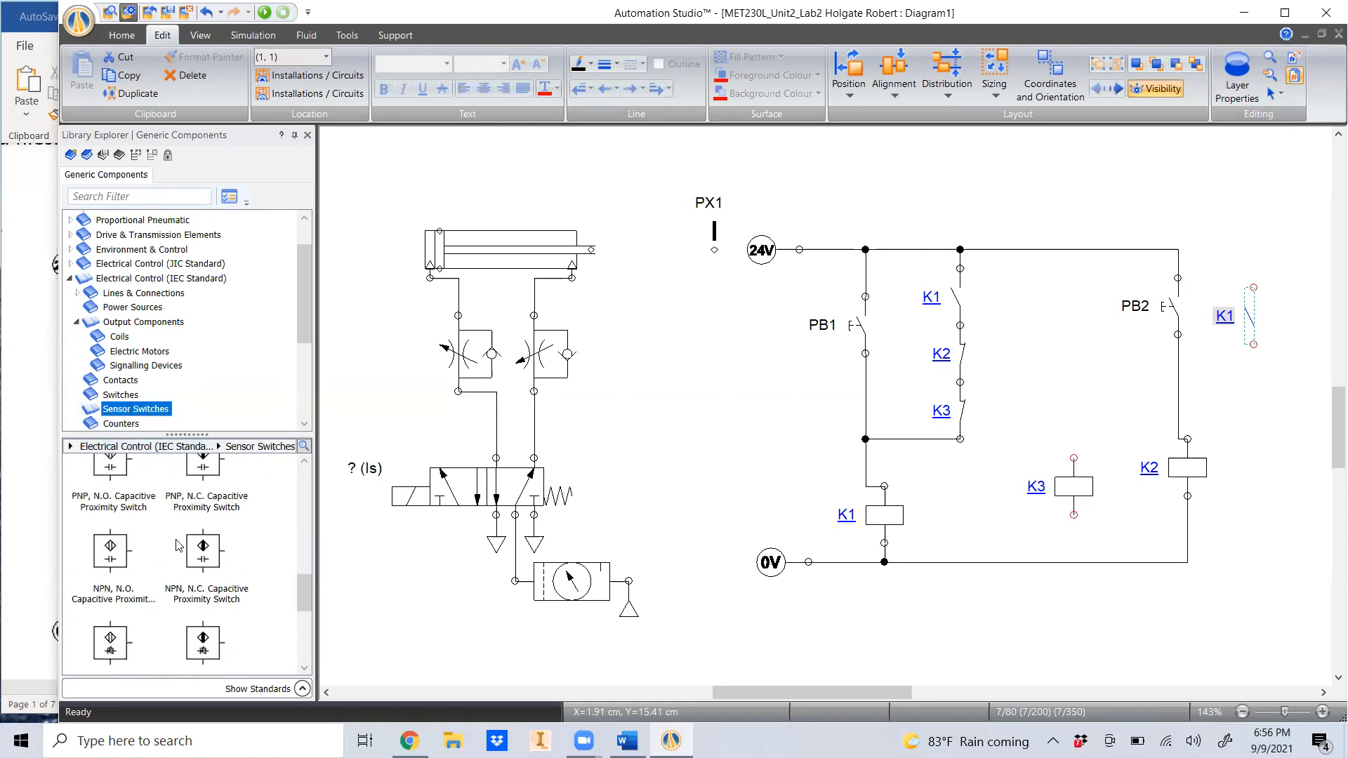
scroll(178, 539, "up", 5)
scroll(171, 308, "up", 1)
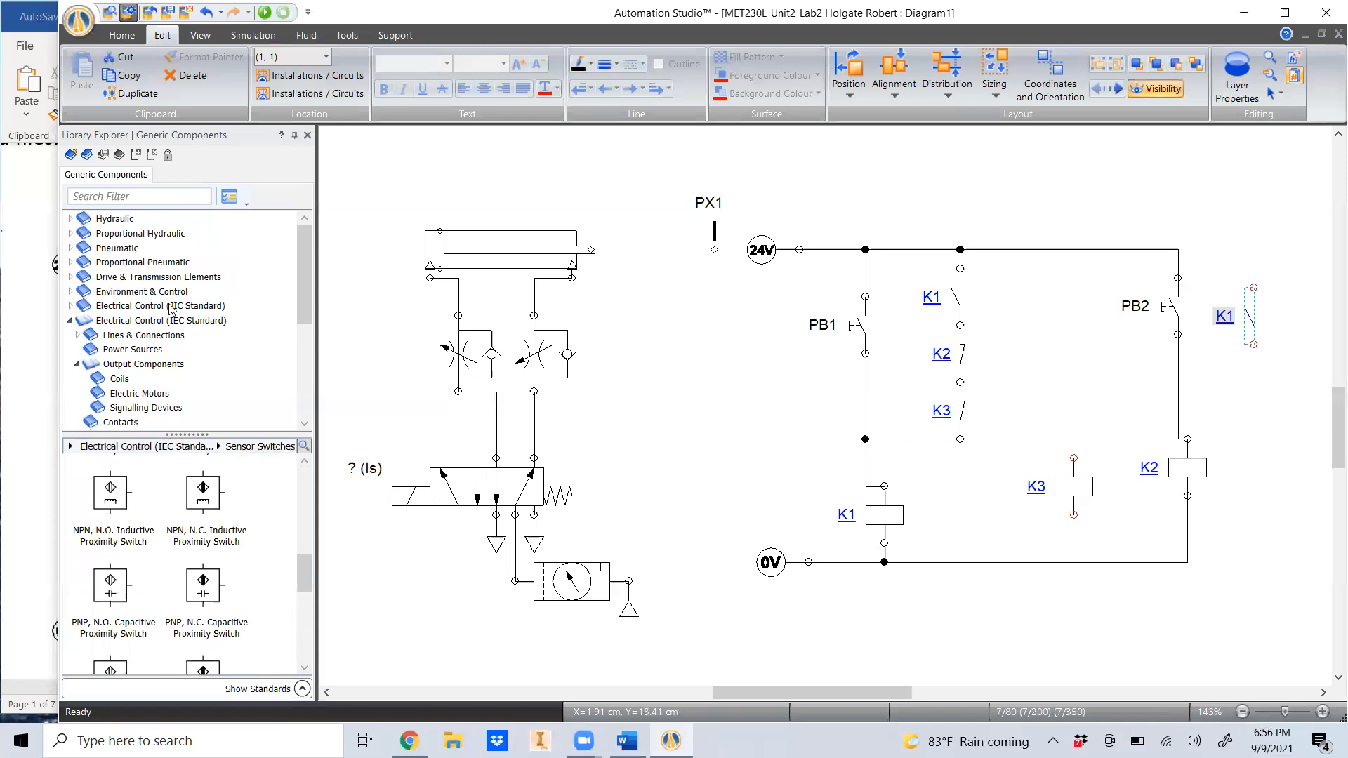
- Search the library for "solenoid" and place the IEC Solenoid, DC/AC beneath the new K1 contact with alias SOL1
left_click(141, 197)
type("solenoid")
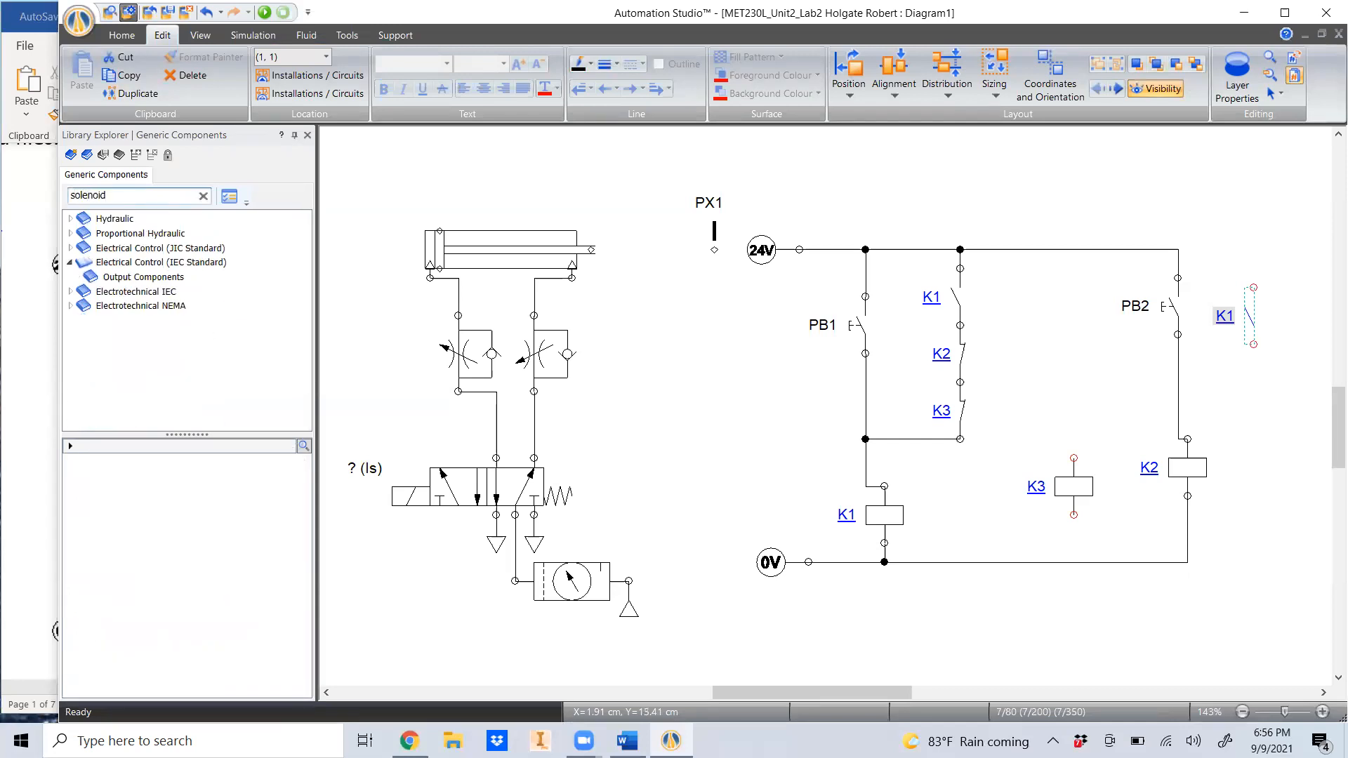
left_click(119, 262)
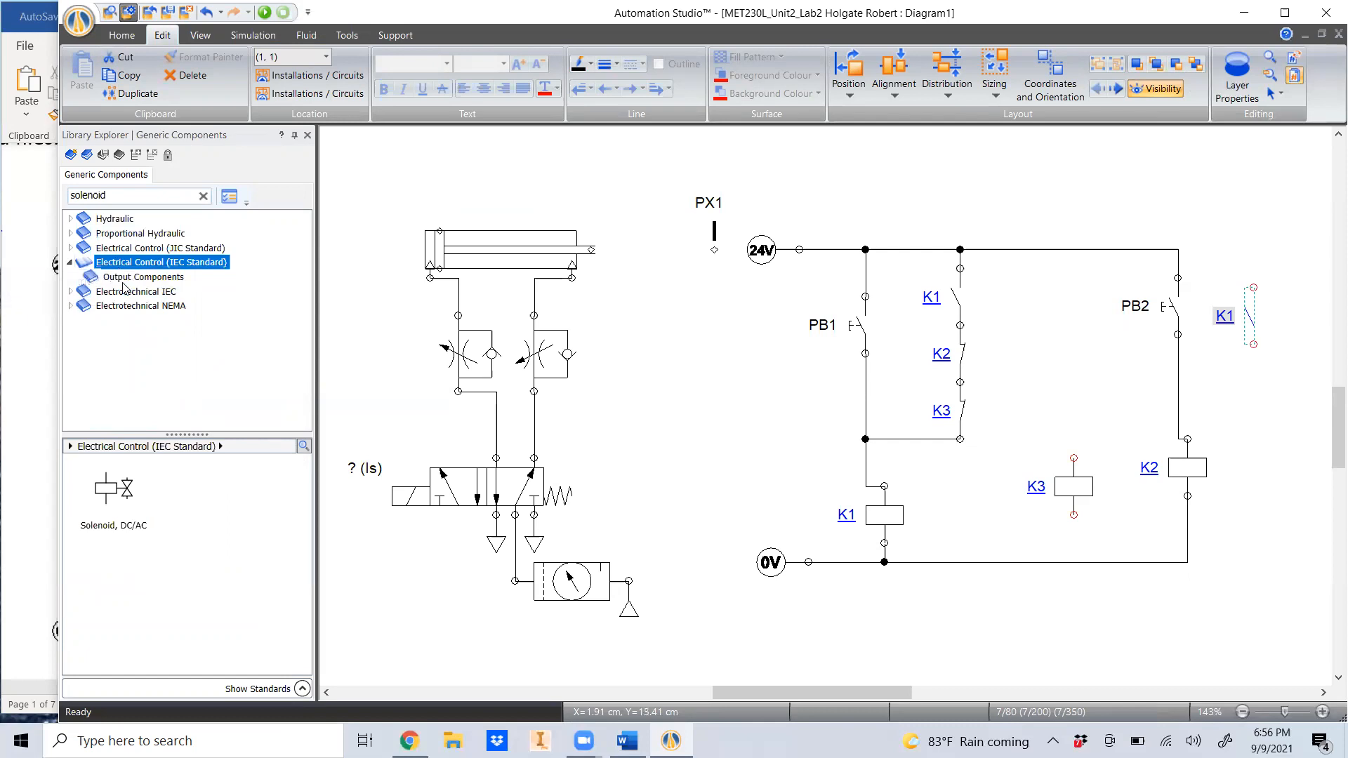
left_click_drag(107, 500, 1267, 442)
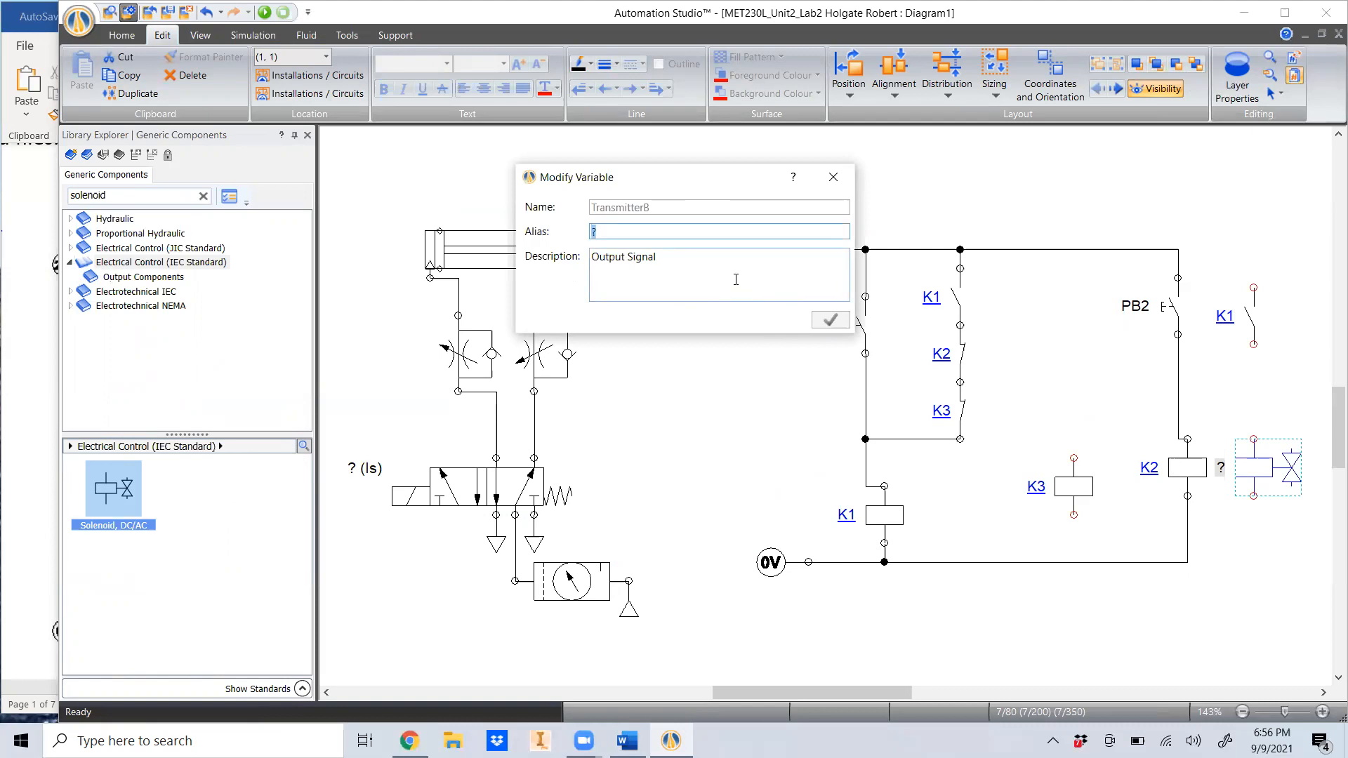
type("SOL1")
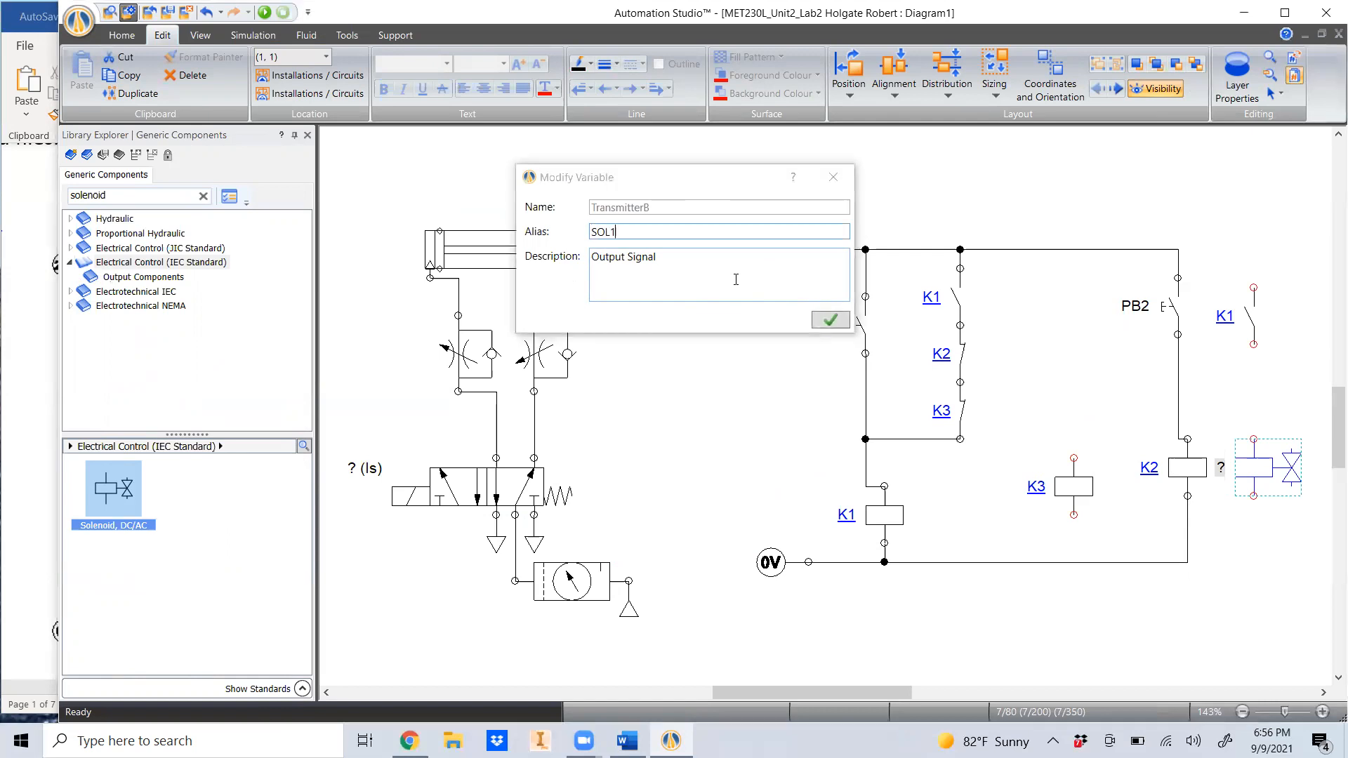
key("Return")
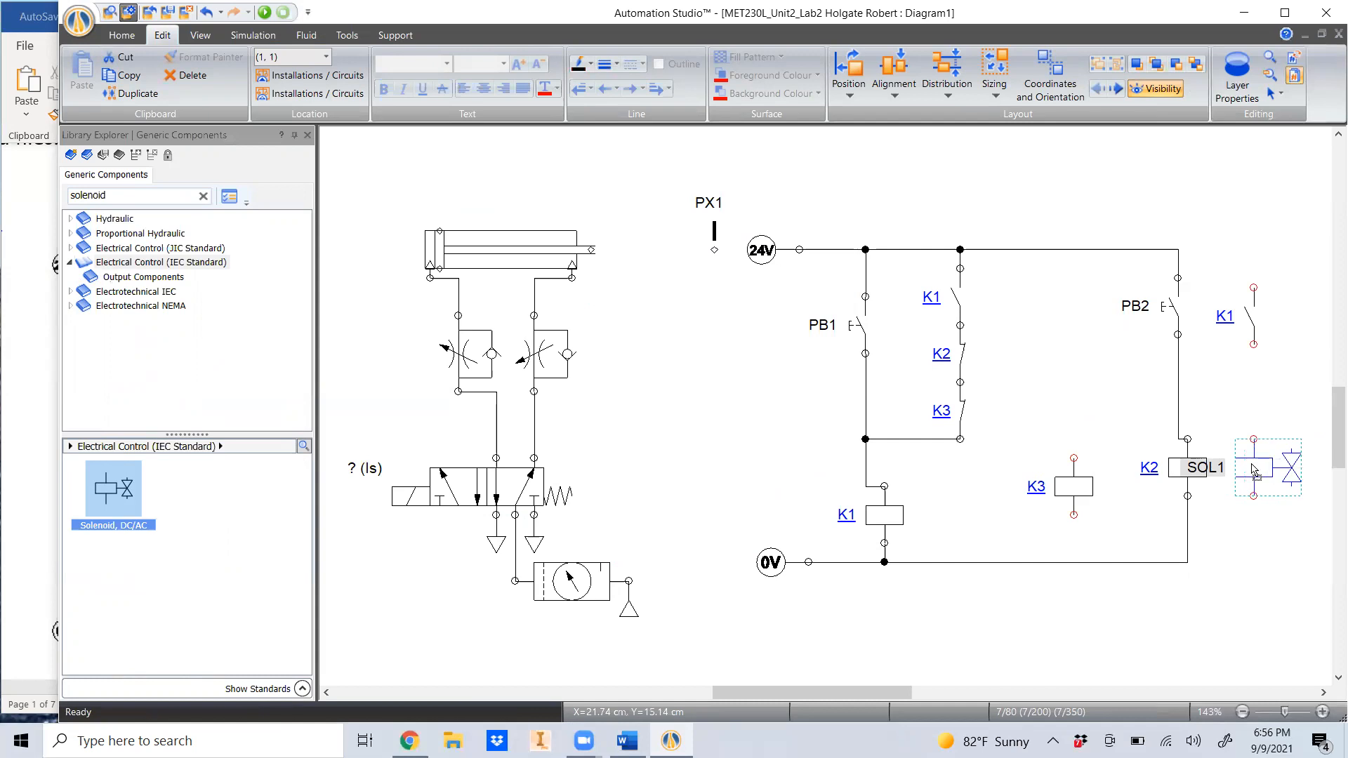
- Shift solenoid SOL1 slightly away from coil K2 and wire it in series with the K1 contact between 24 V and 0 V
left_click_drag(1255, 470, 1257, 477)
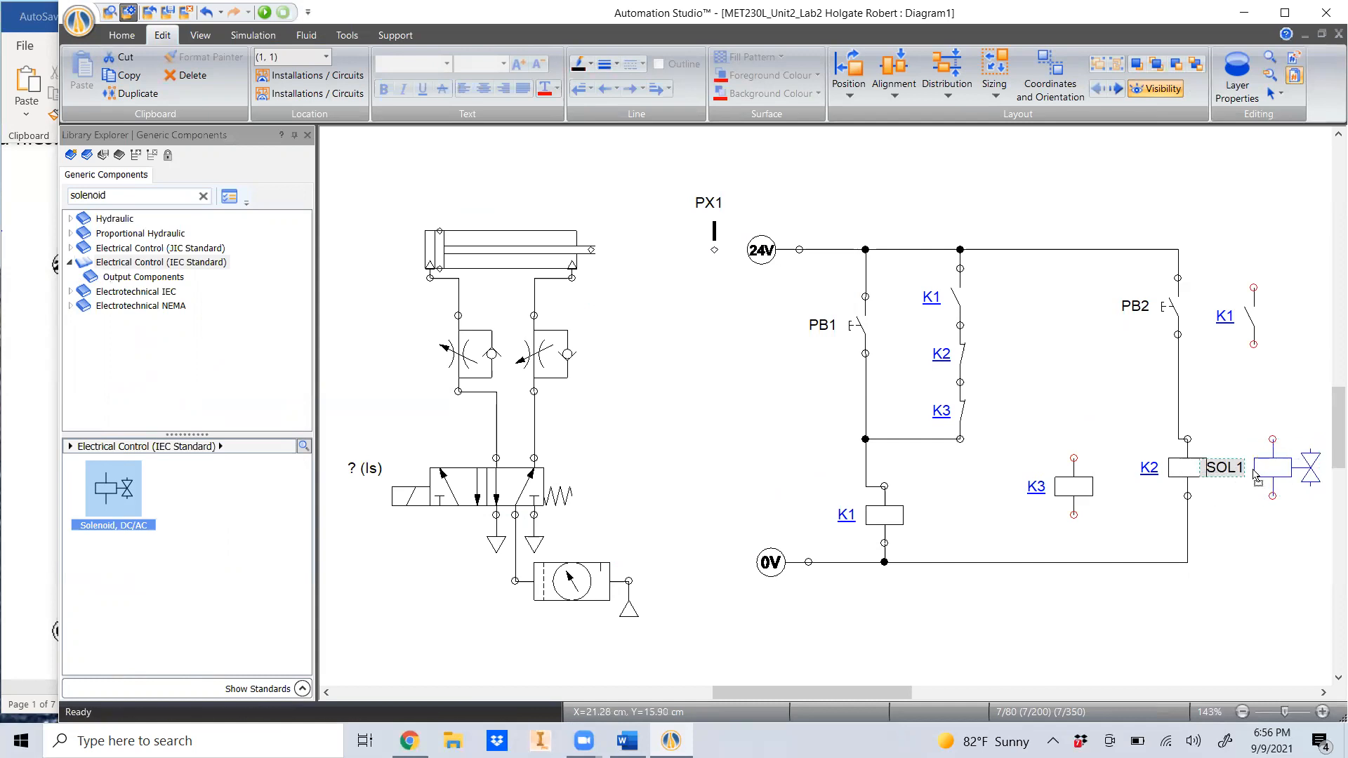
left_click_drag(1253, 345, 1273, 439)
mouse_move(1266, 507)
left_mouse_down()
mouse_move(1257, 554)
mouse_move(1187, 562)
left_mouse_up()
left_click_drag(1254, 288, 1178, 250)
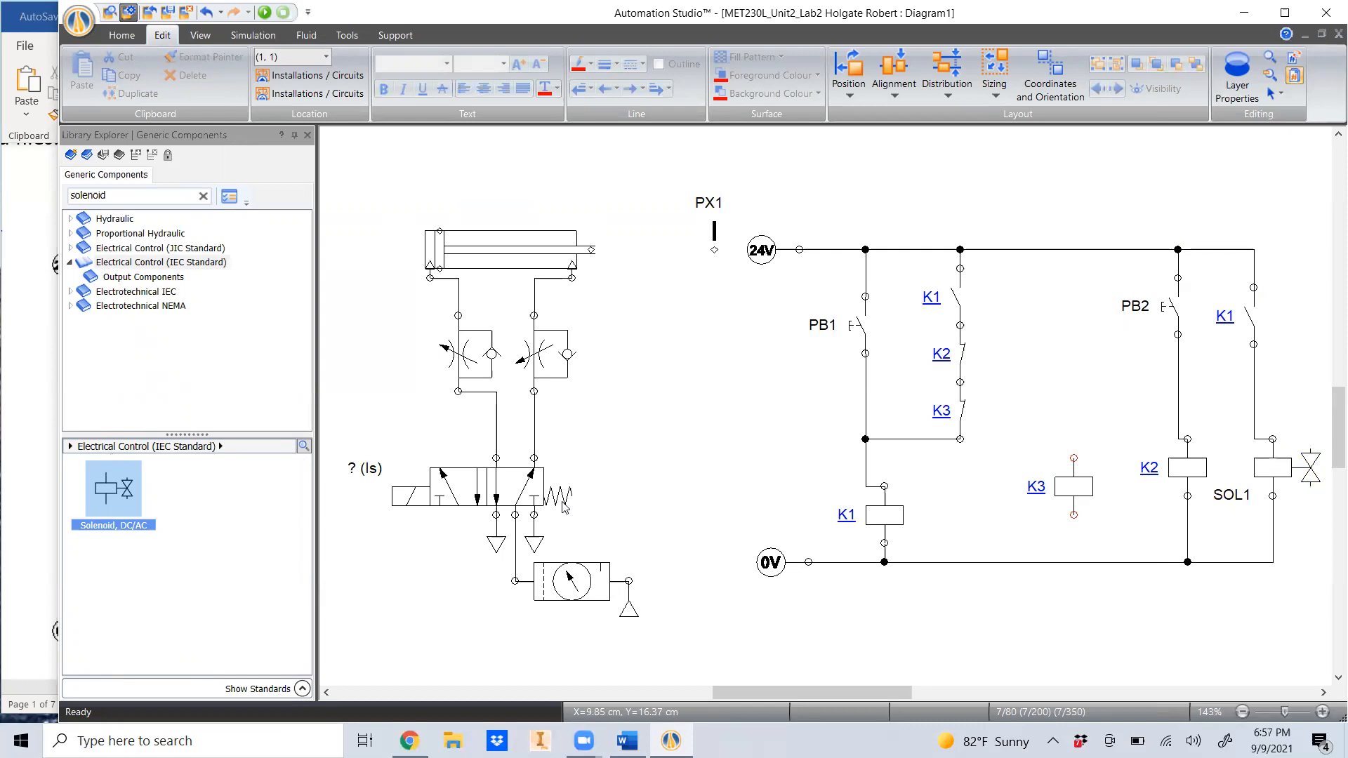
- Check the handout and assign variable SOL1 to the input signal of the pneumatic directional valve
left_click(52, 490)
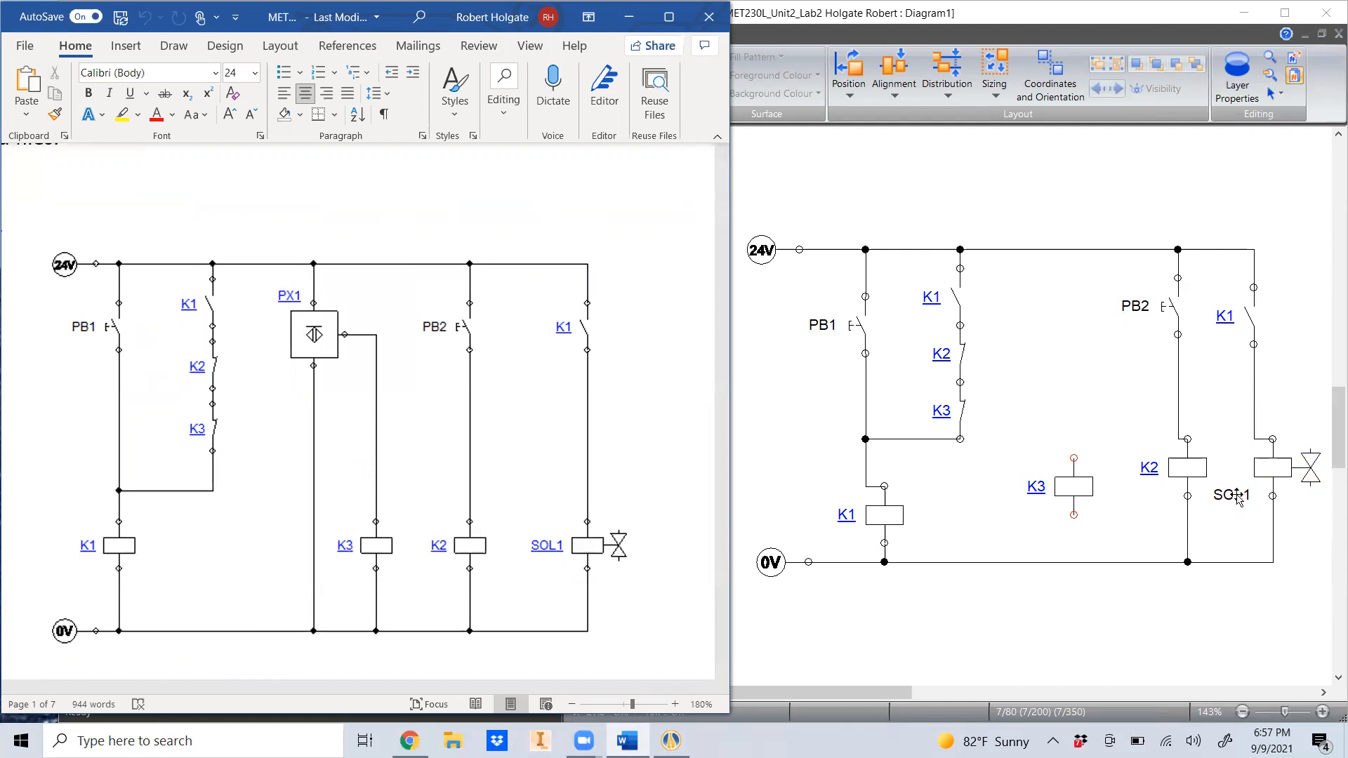
left_click(896, 602)
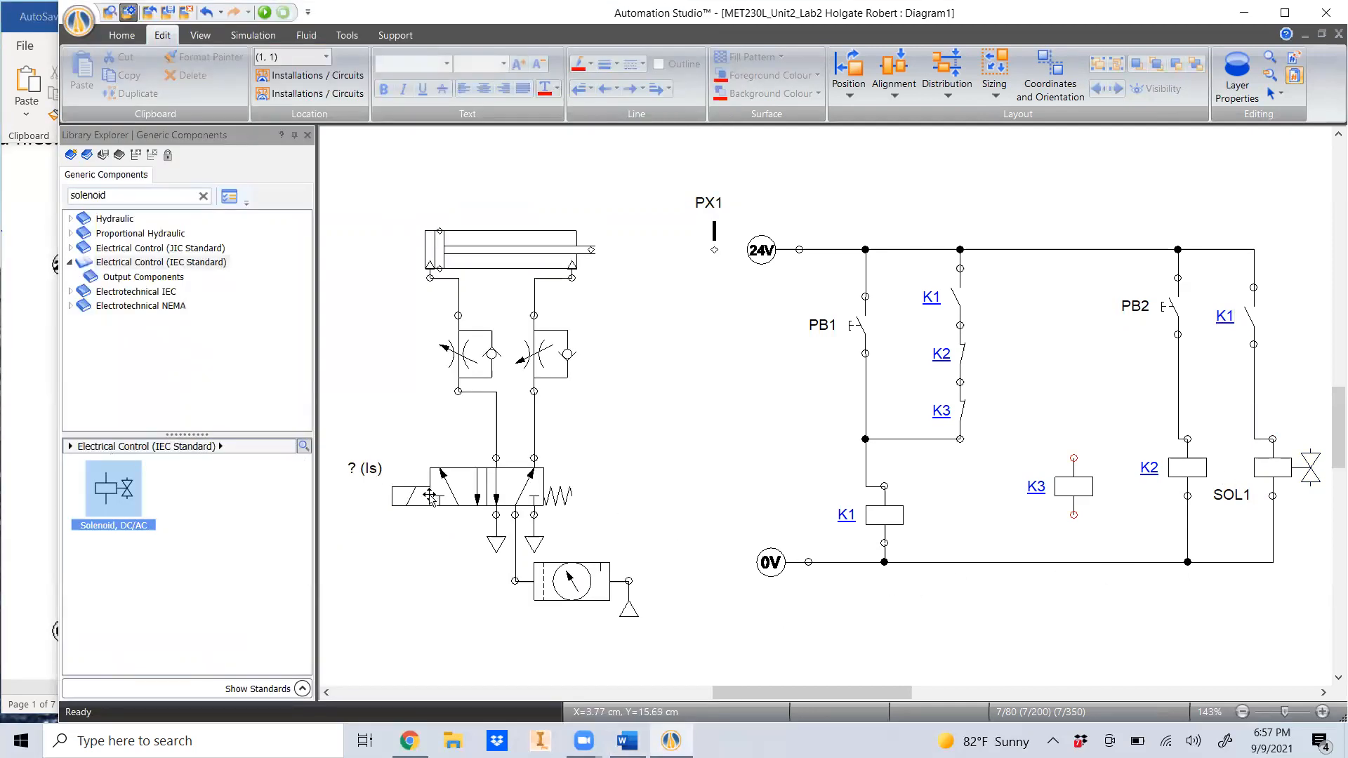
double_click(467, 487)
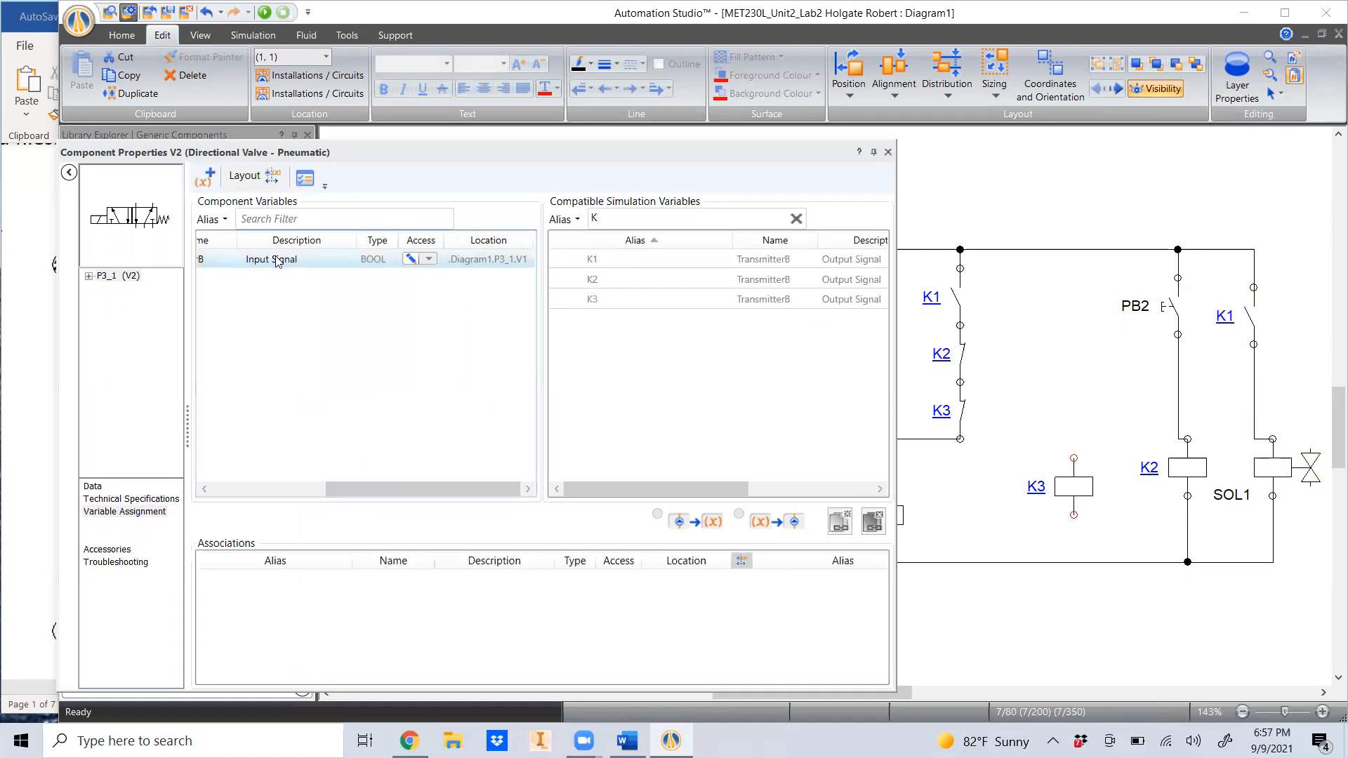
left_click_drag(465, 489, 337, 482)
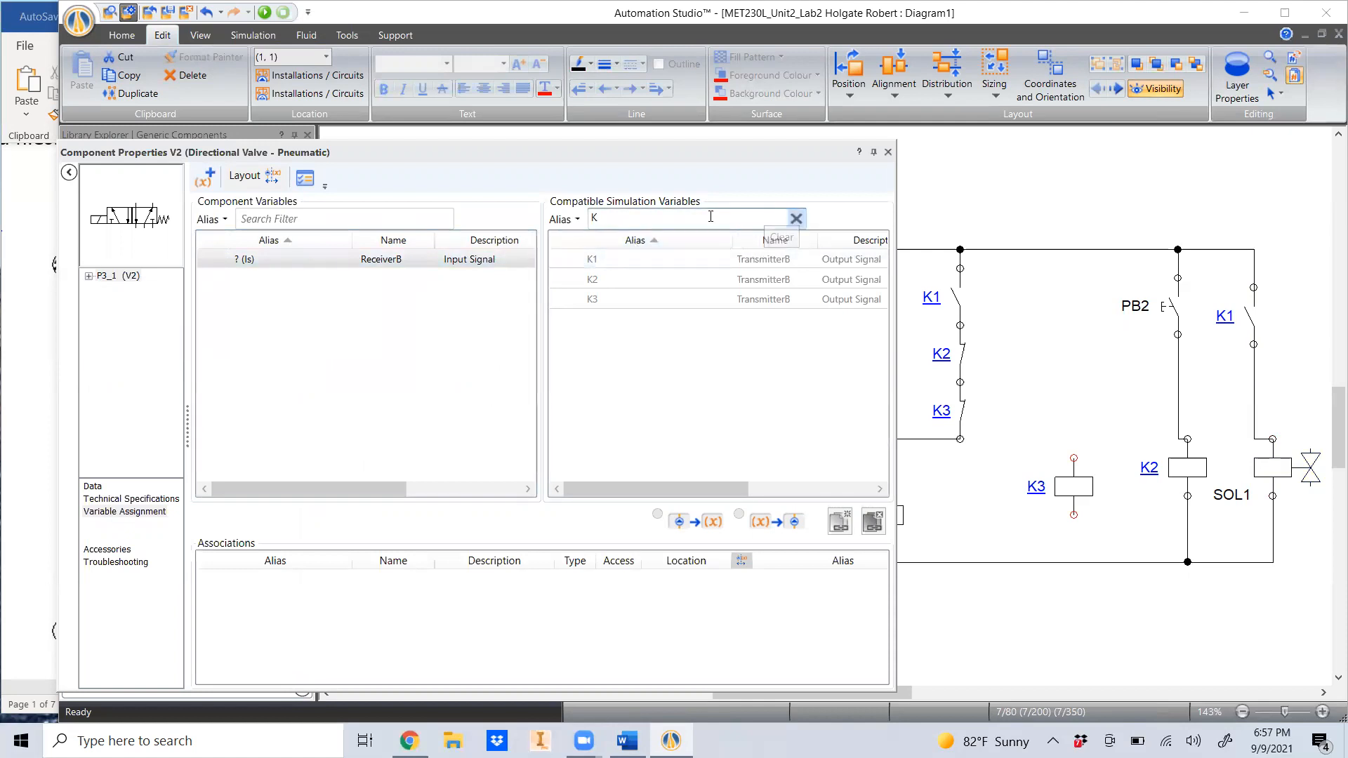
key("BackSpace")
type("sol")
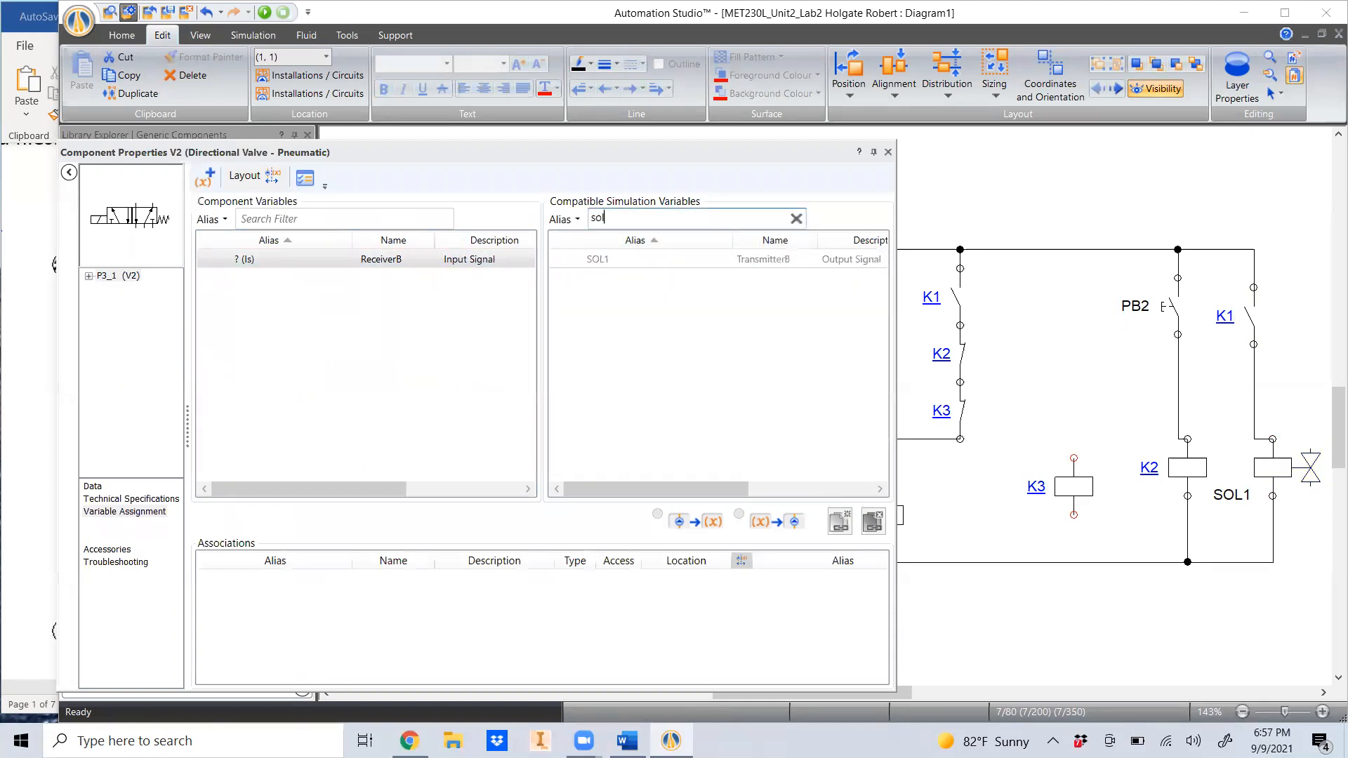
double_click(629, 262)
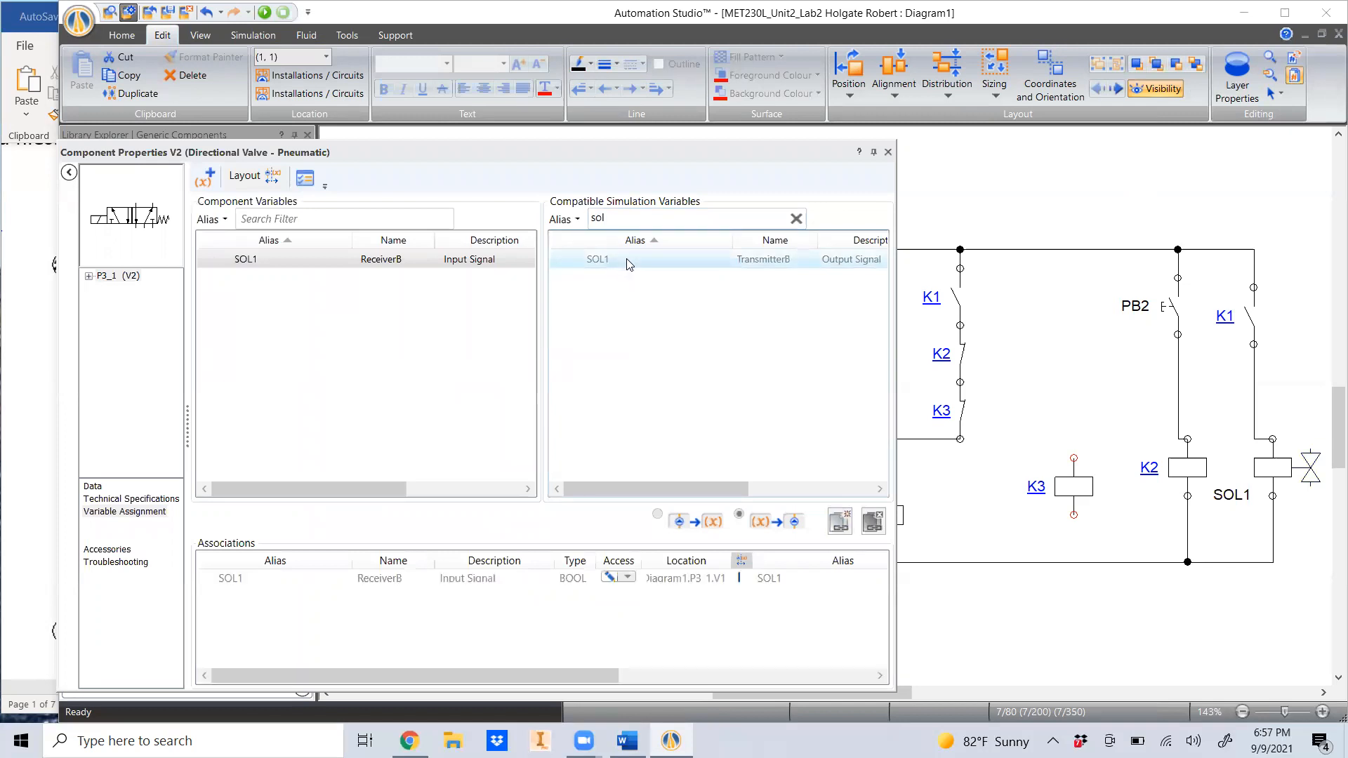
left_click(307, 257)
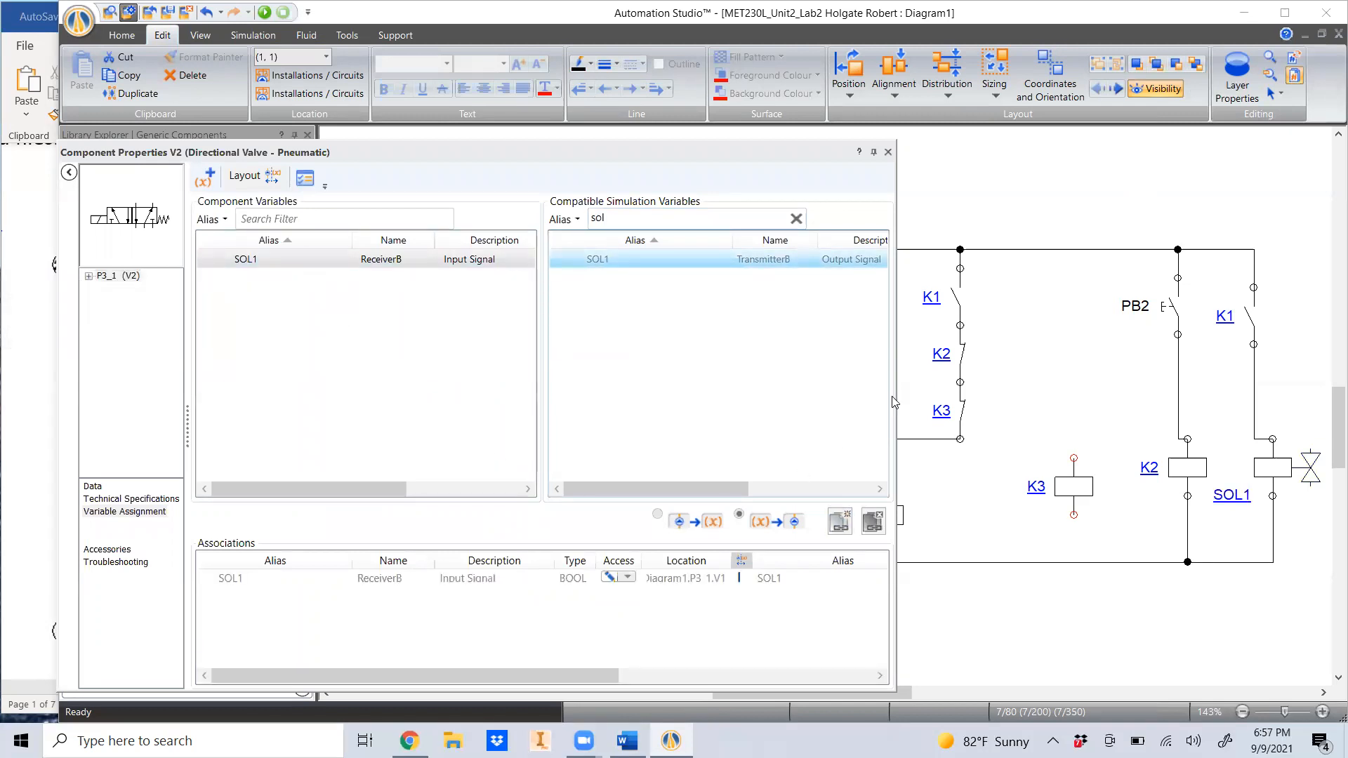
left_click(888, 153)
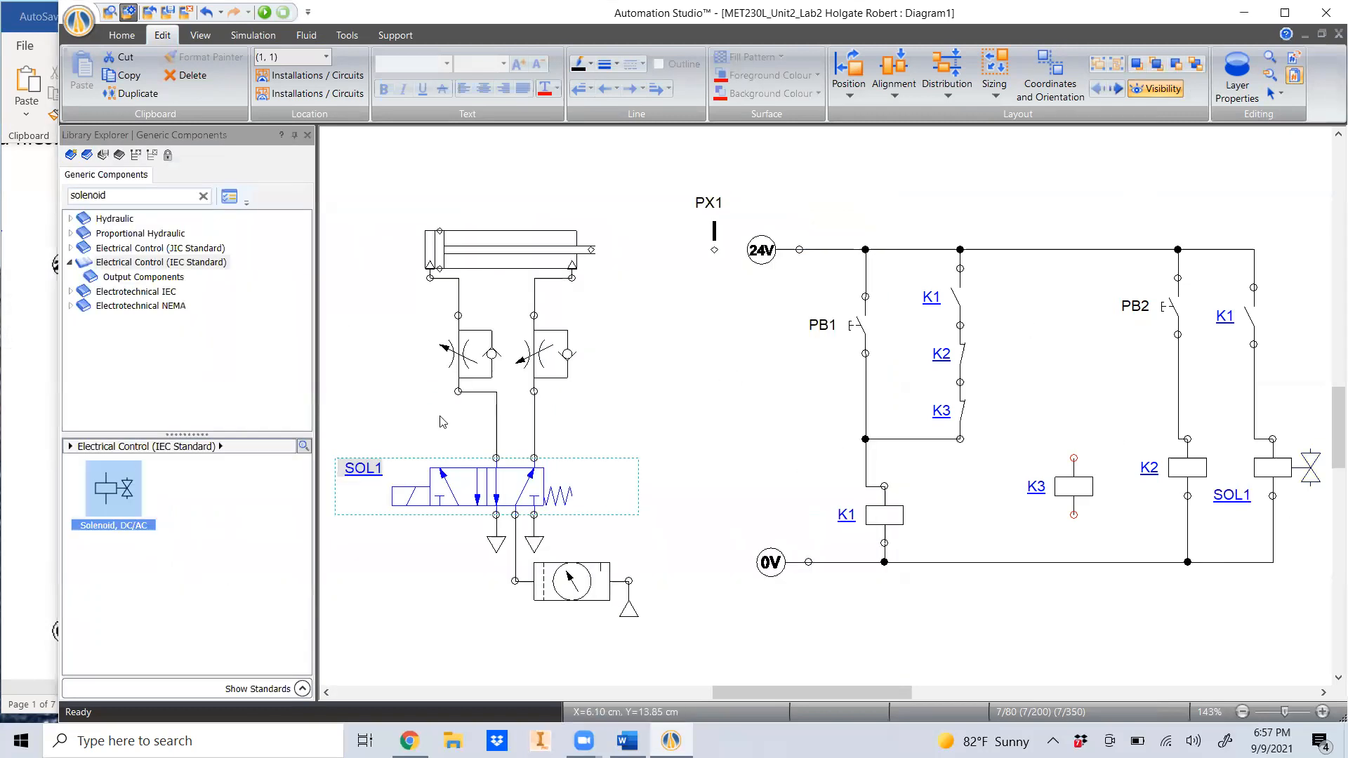
left_click(632, 502)
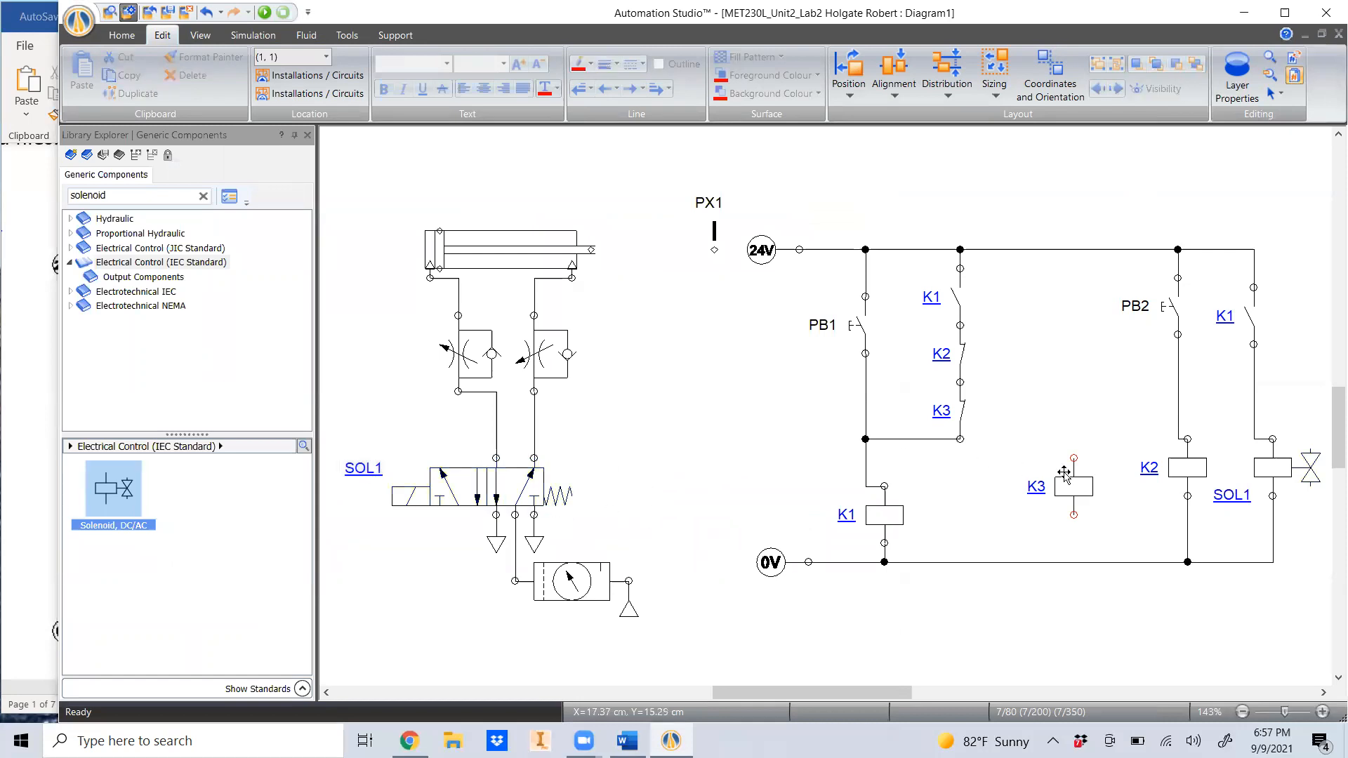
- Check the handout and place the IEC sensor switch PNP, N.O. Contact Switch between the K2 contact and the PB2 branch, above coil K3
left_click(44, 489)
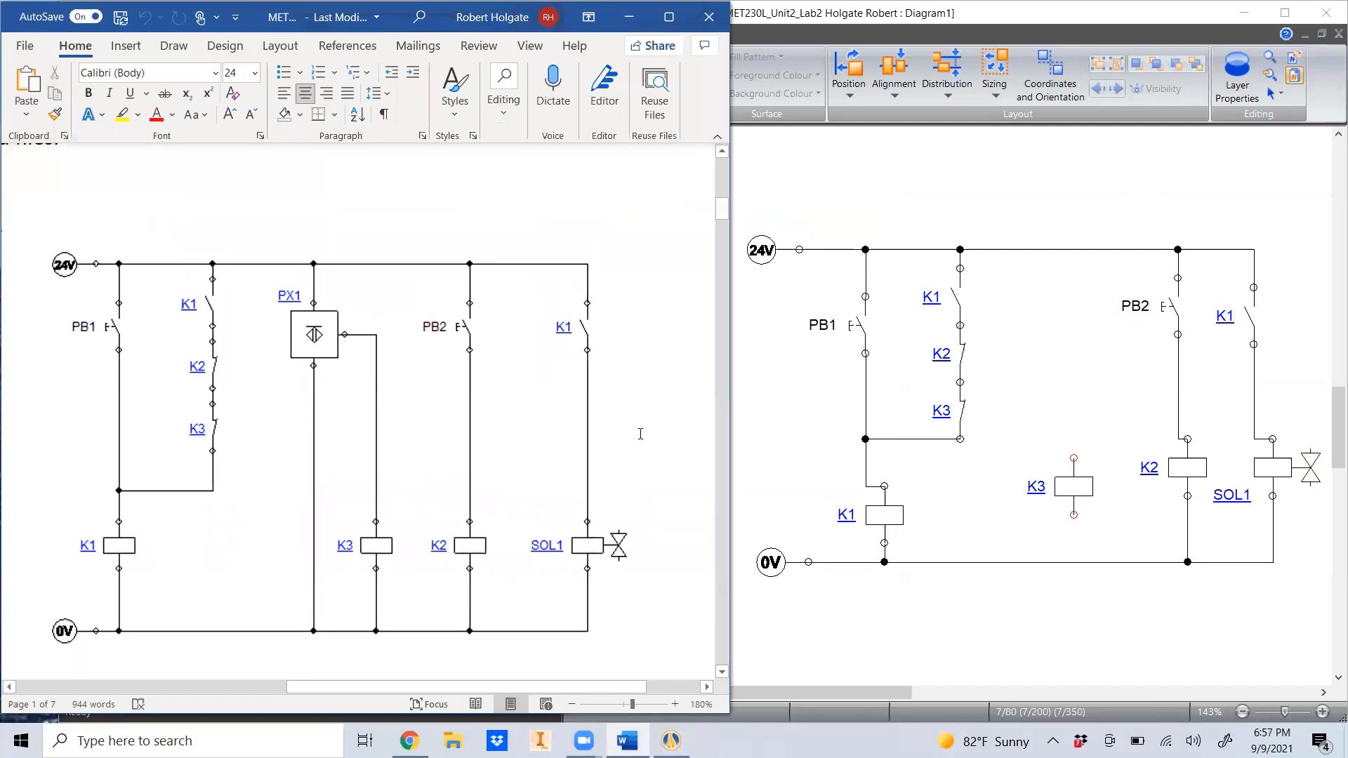
left_click(831, 622)
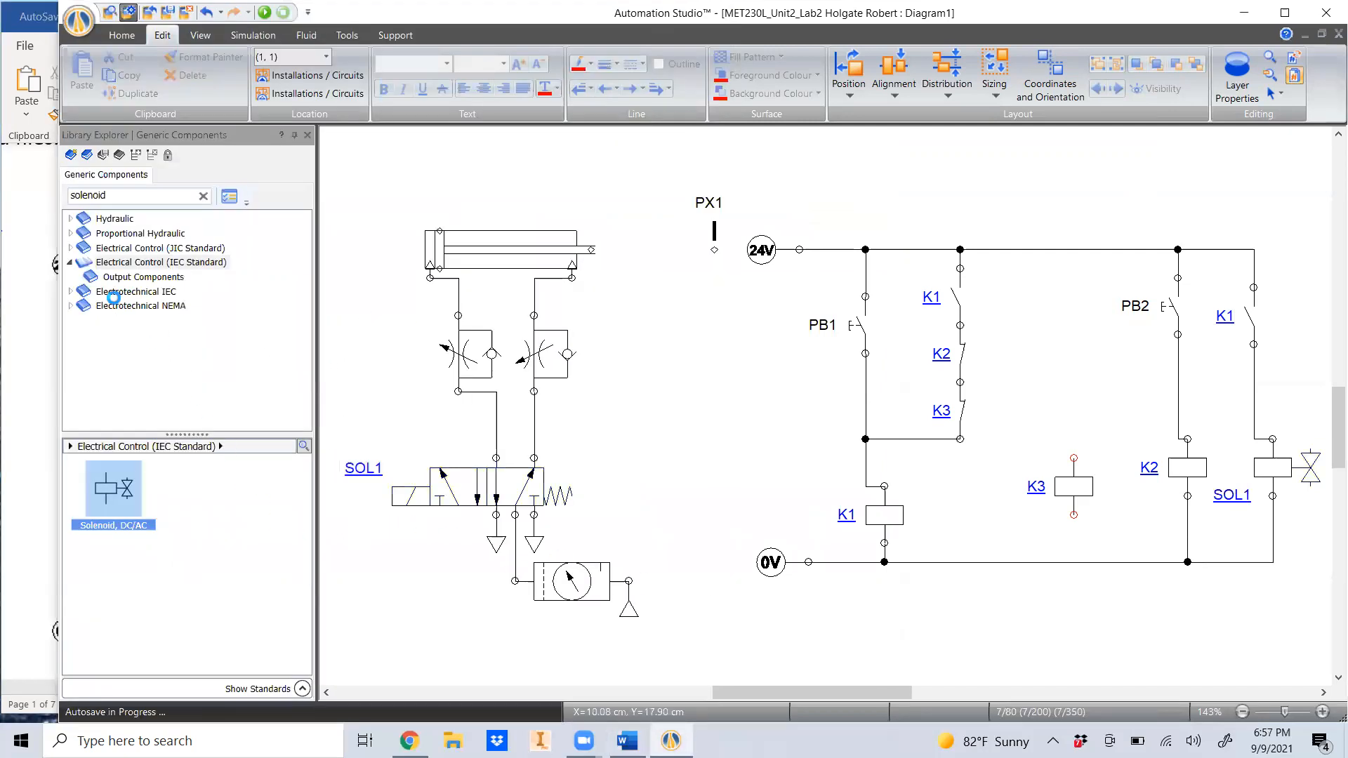
left_click(203, 197)
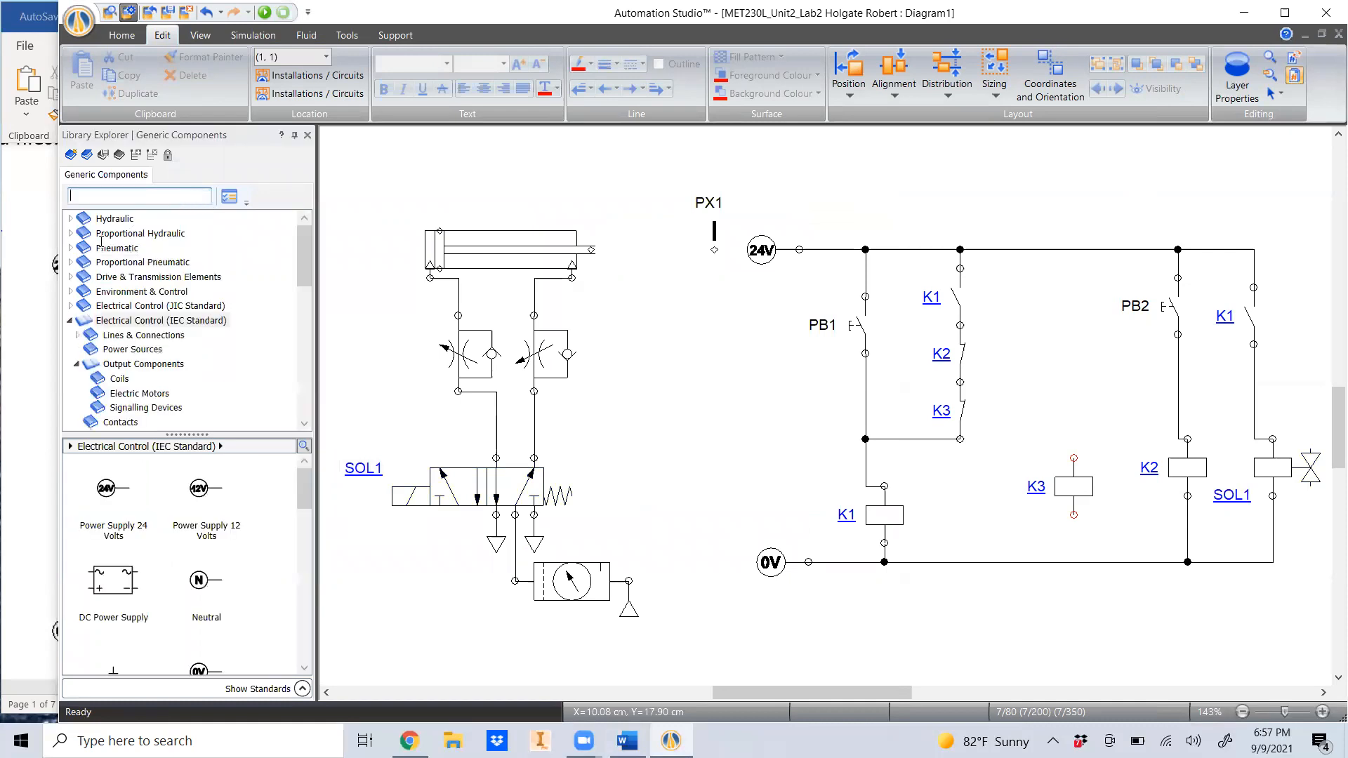
scroll(120, 382, "down", 1)
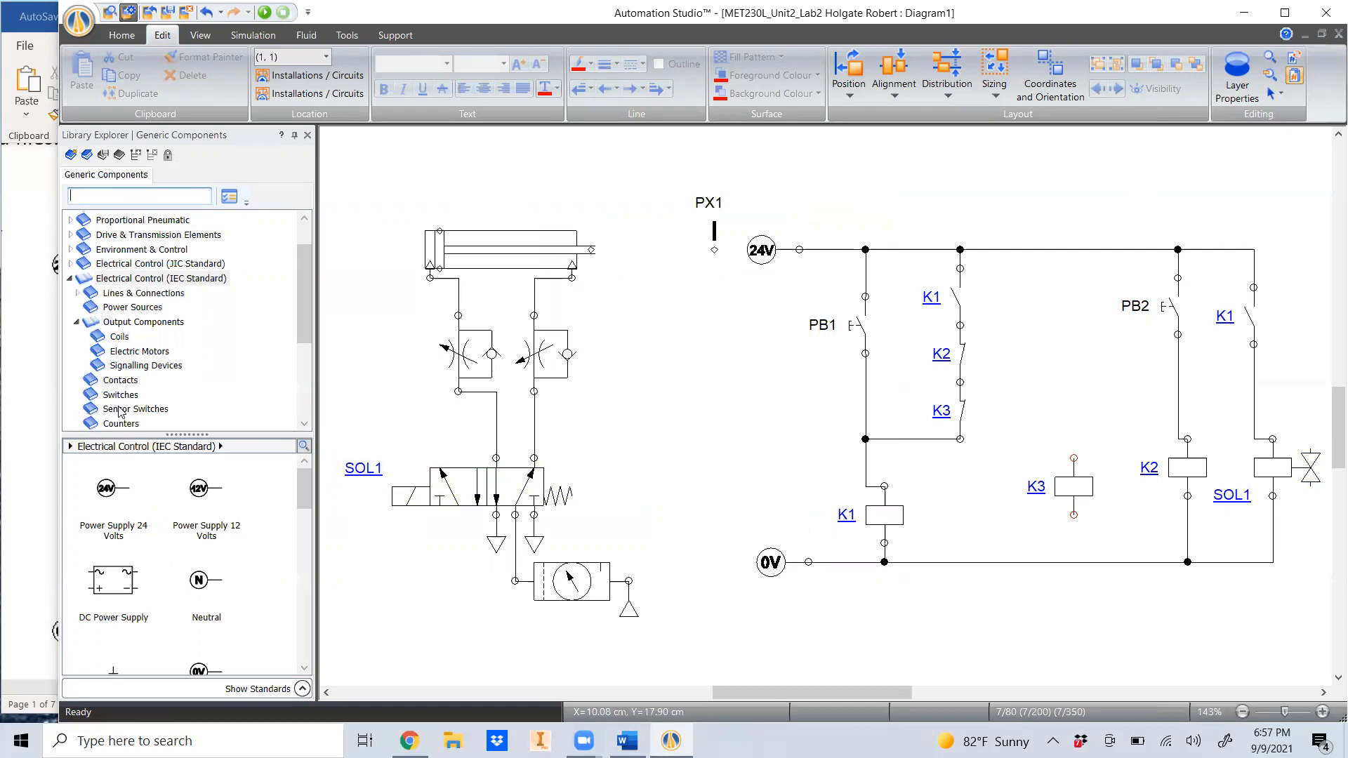
left_click(119, 411)
scroll(175, 565, "down", 2)
scroll(176, 566, "down", 5)
scroll(176, 569, "down", 5)
scroll(164, 601, "down", 1)
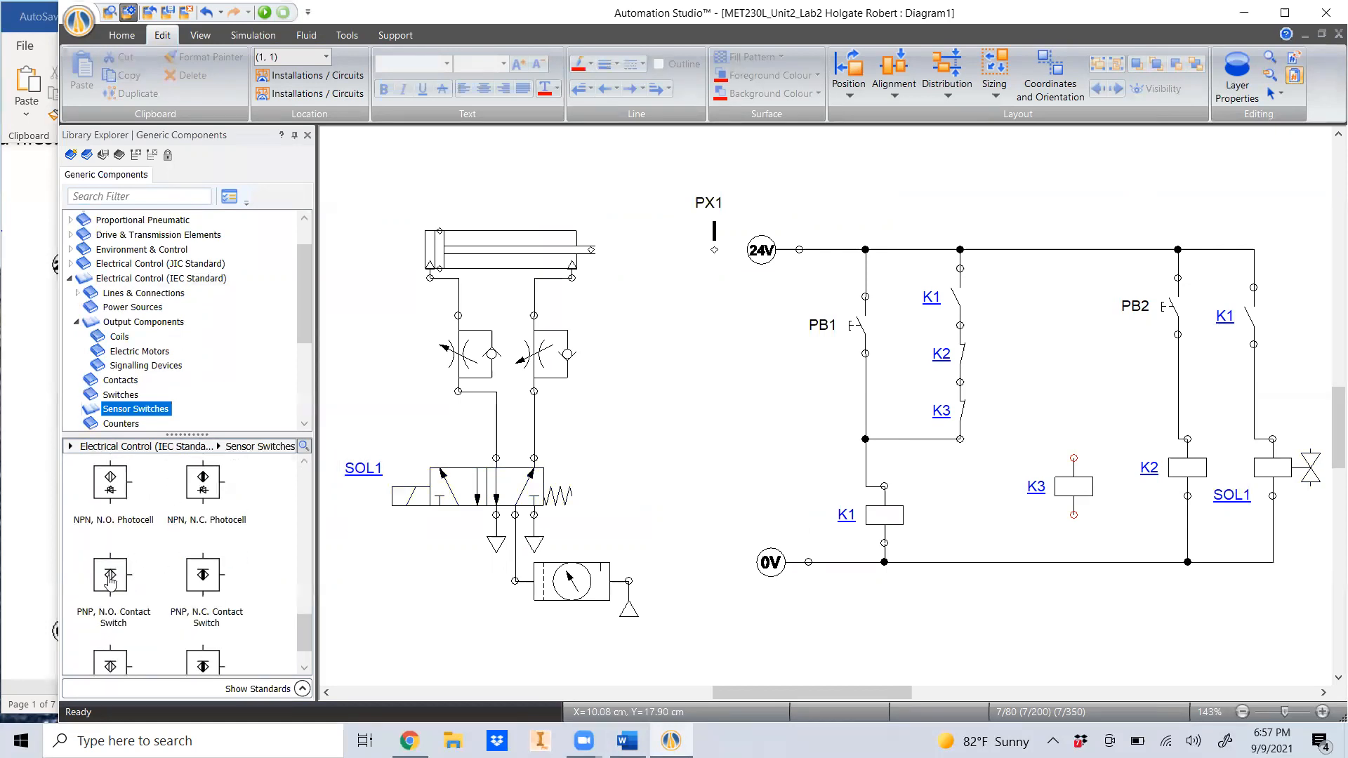
mouse_move(109, 580)
left_click_drag(110, 580, 1024, 311)
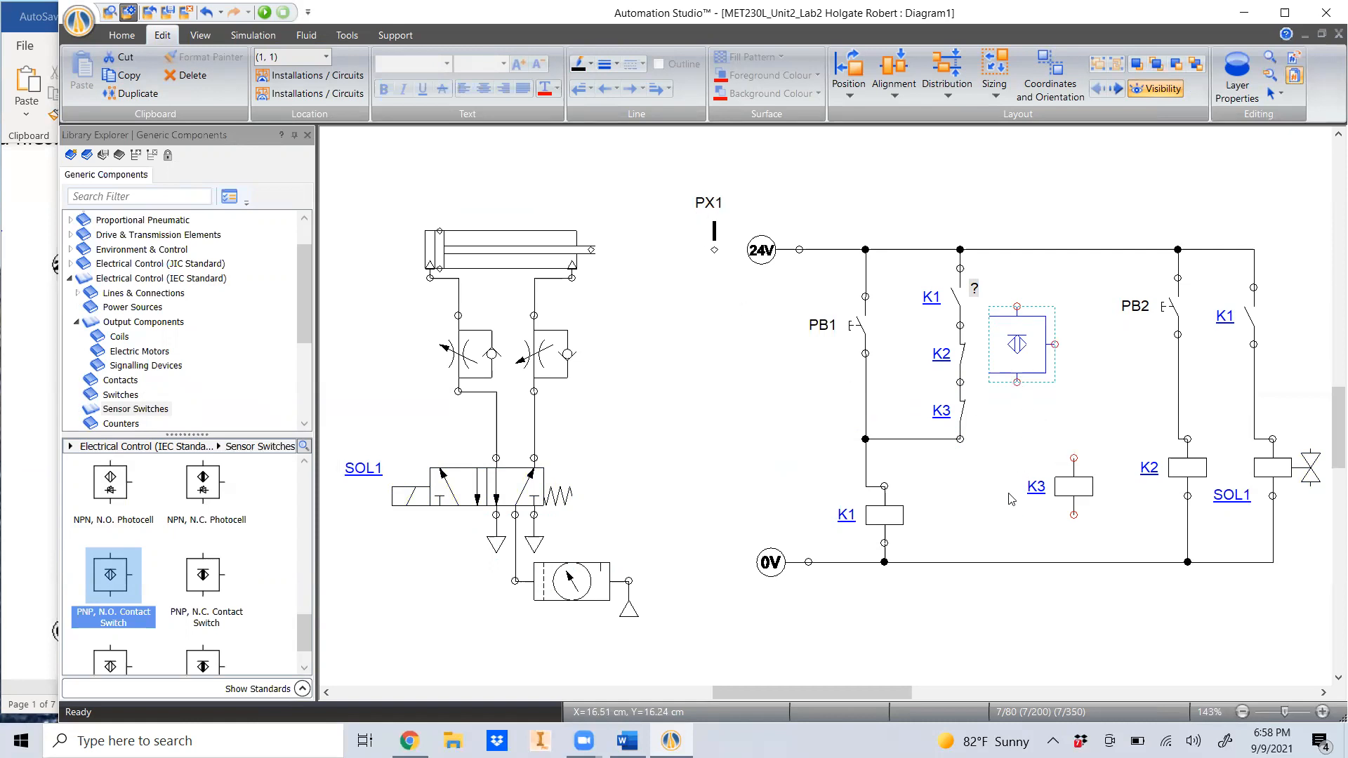
- Wire the PNP contact switch to 24 V and 0 V, and connect its output through coil K3 to 0 V
left_click_drag(1017, 382, 1018, 562)
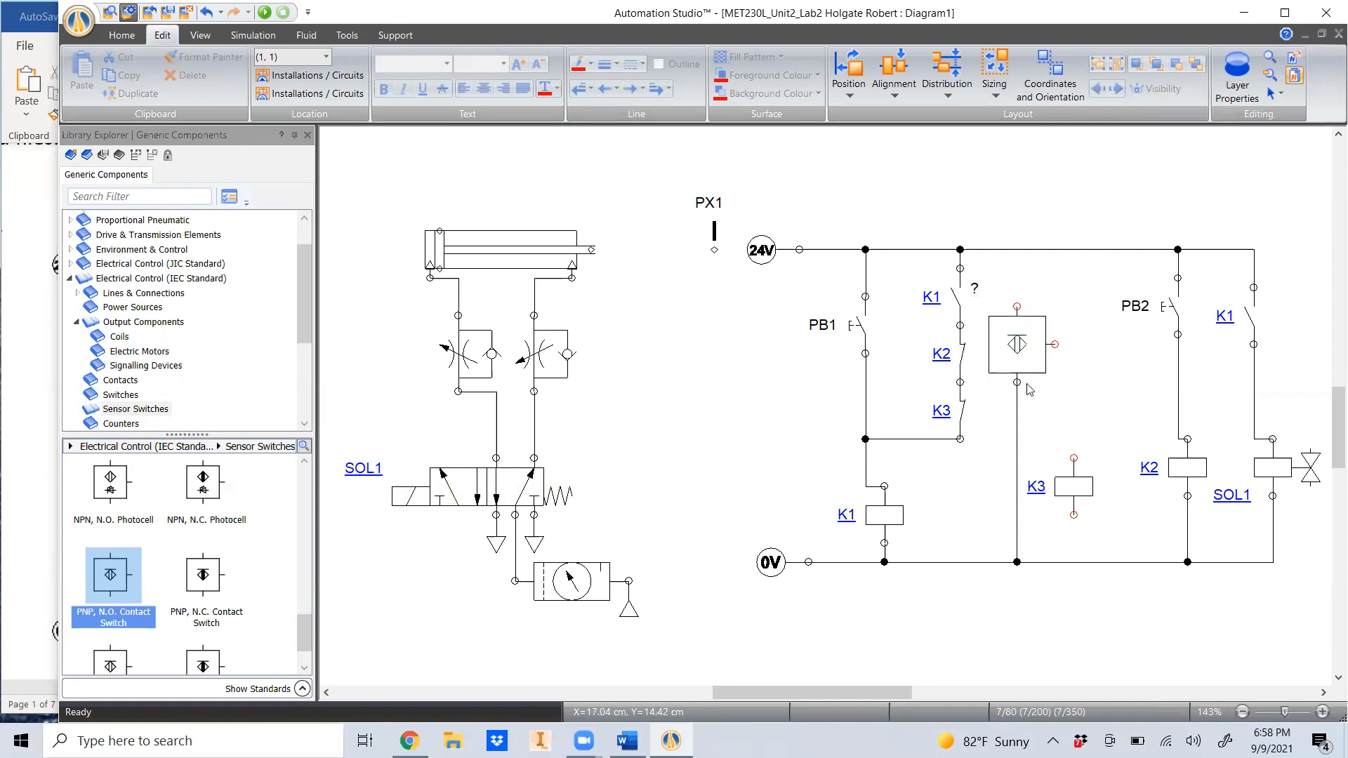
left_click_drag(1055, 344, 1074, 458)
left_click_drag(1074, 515, 1074, 562)
left_click_drag(1016, 307, 1015, 249)
- Assign variable PX1 to the contact switch's input signal and move its PX1 label clear of the K1 contact
double_click(1017, 344)
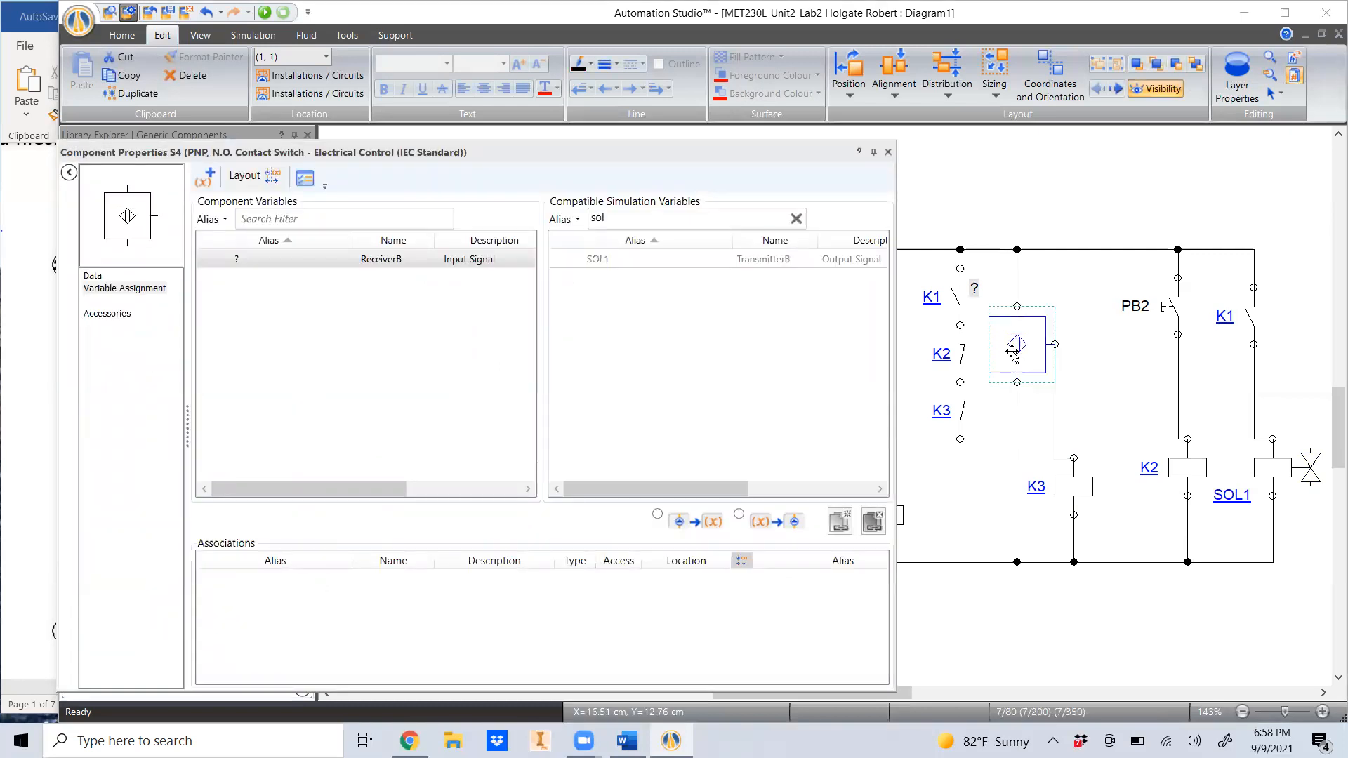
left_click(796, 218)
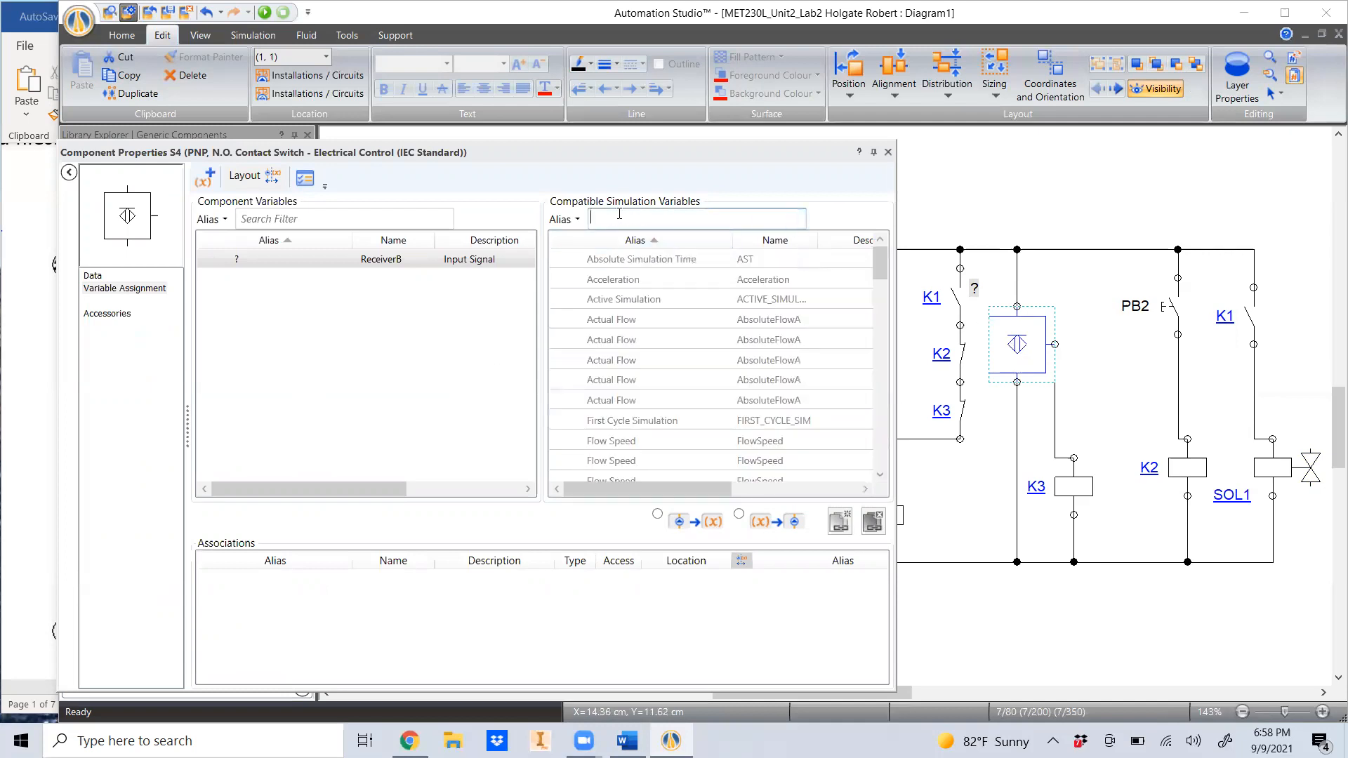
type("px")
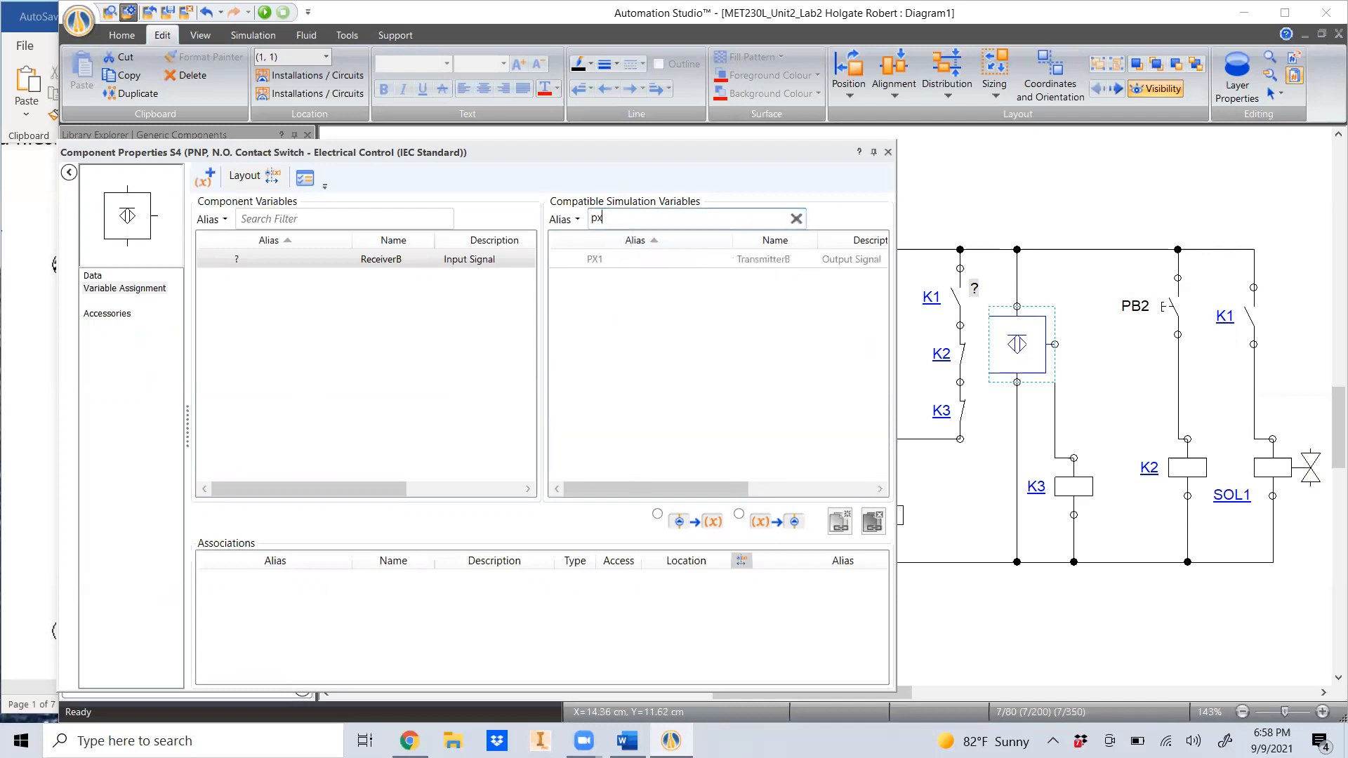
double_click(625, 260)
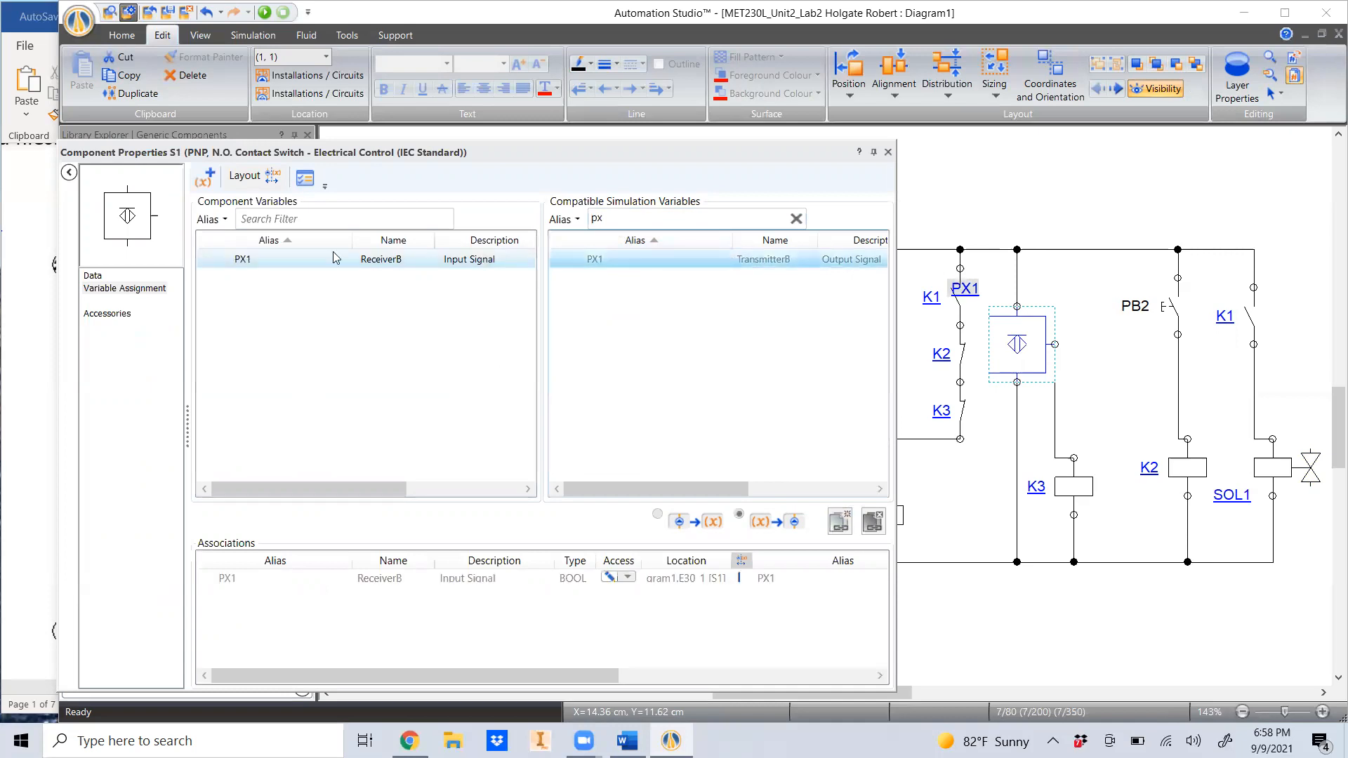
left_click(889, 152)
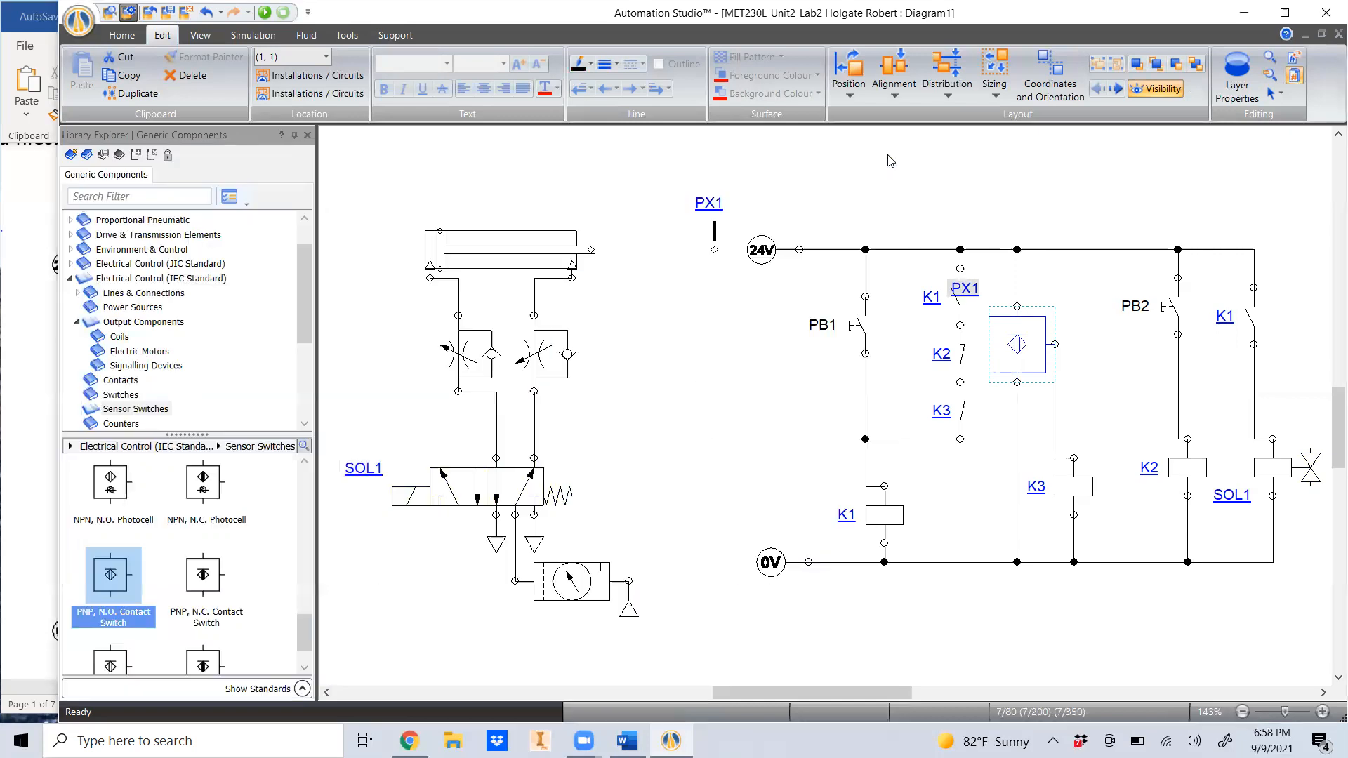
left_click_drag(997, 290, 1020, 290)
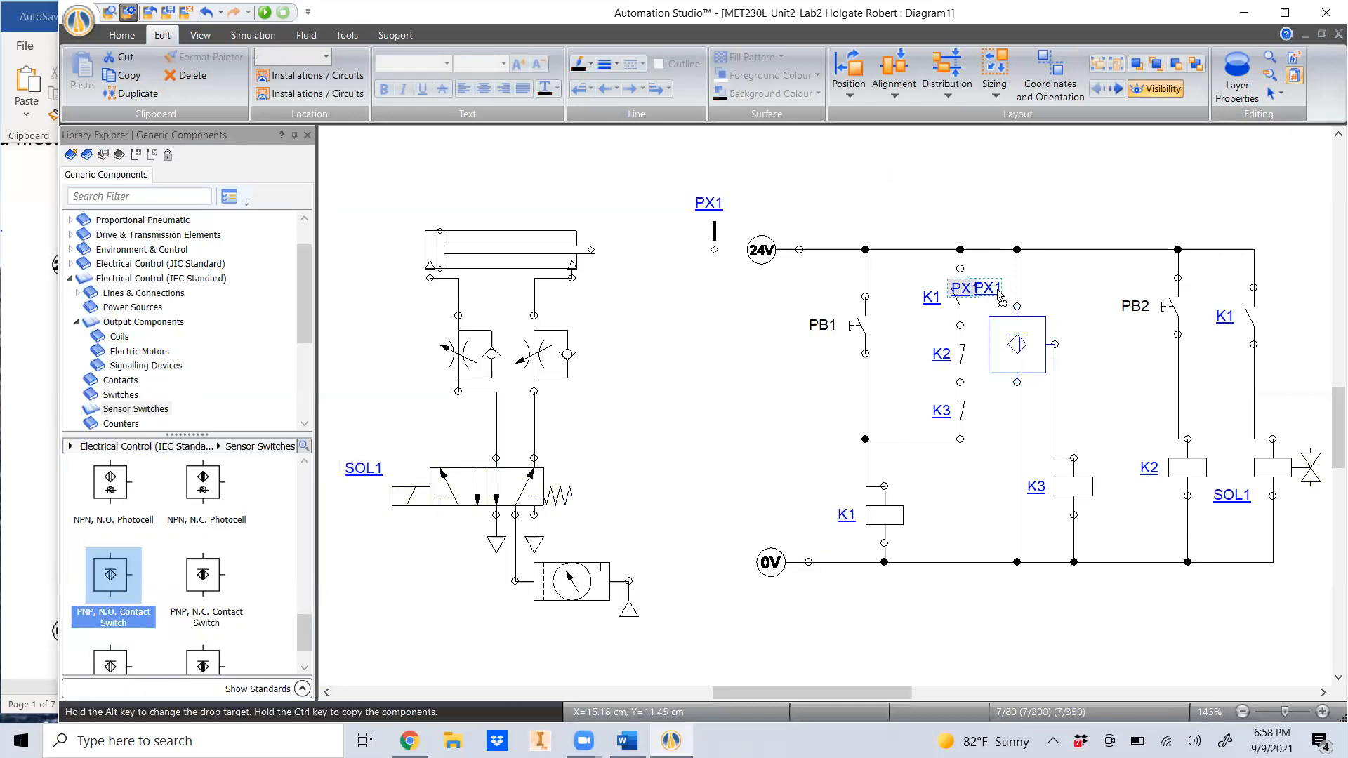
left_click(1068, 368)
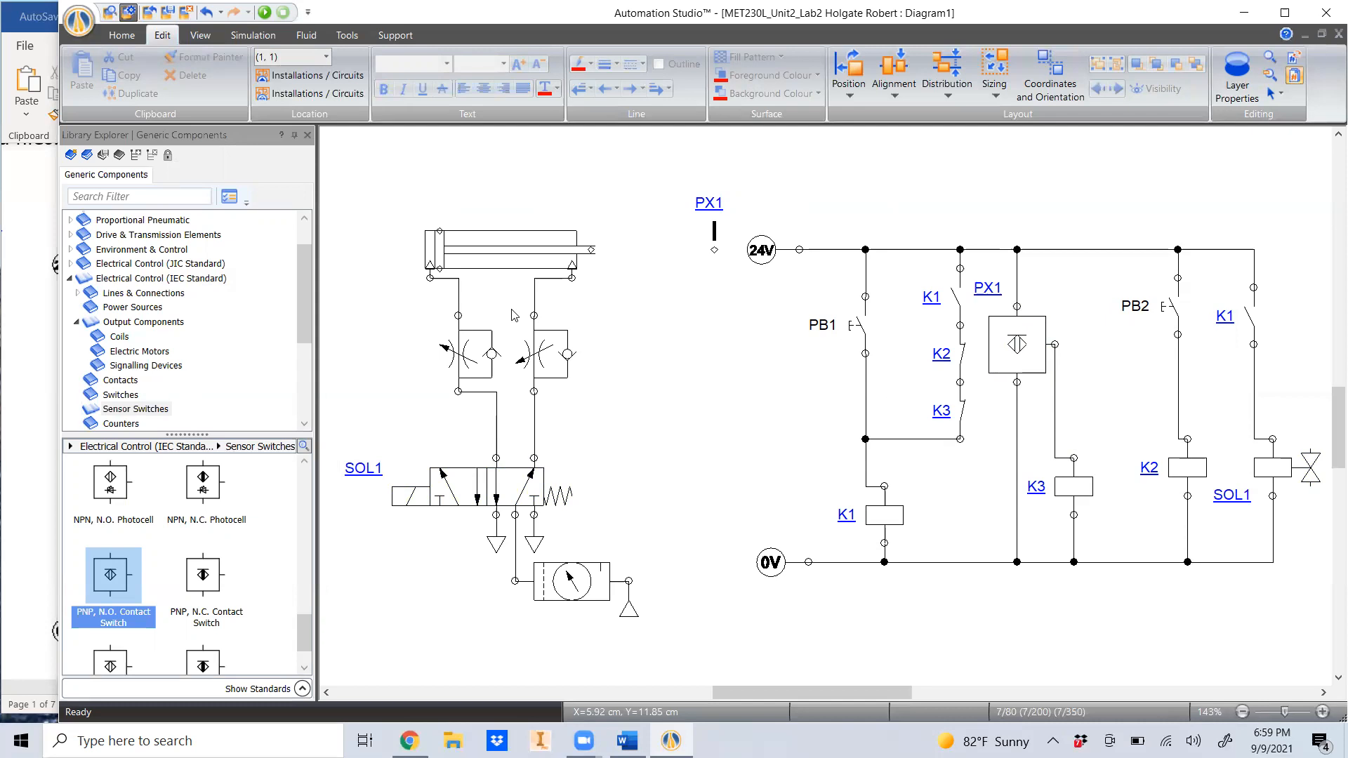
- Start the simulation and actuate push button PB1 to test the cylinder's extension
scroll(538, 267, "right", 3)
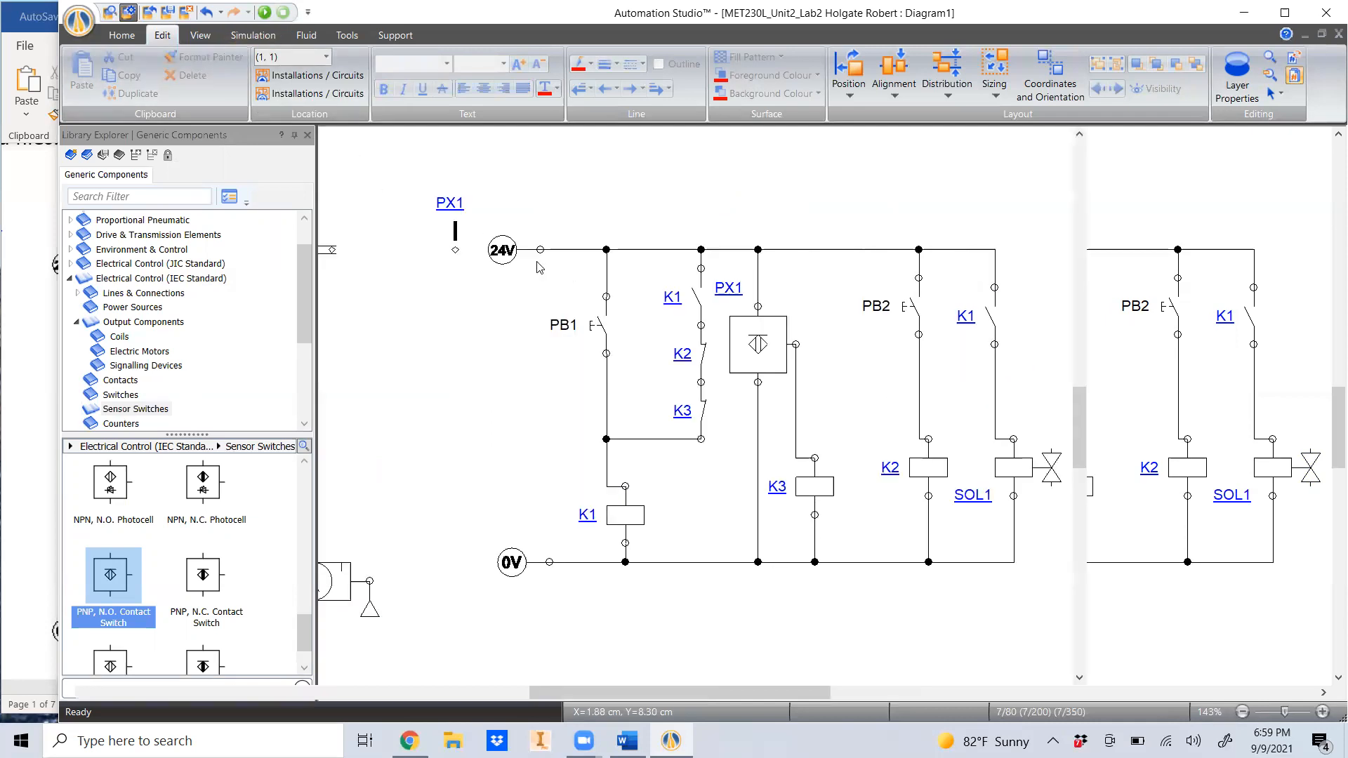
key("F9")
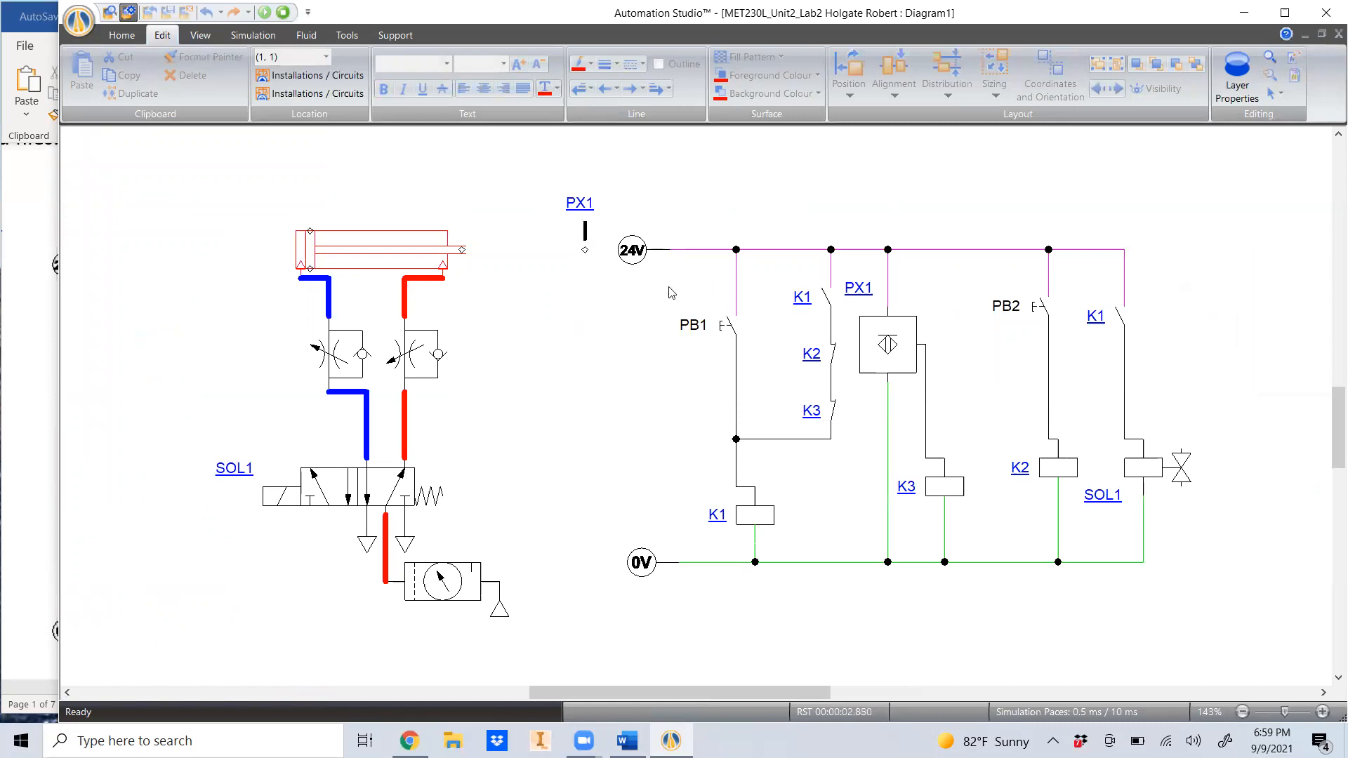
left_click(727, 328)
left_click(723, 328)
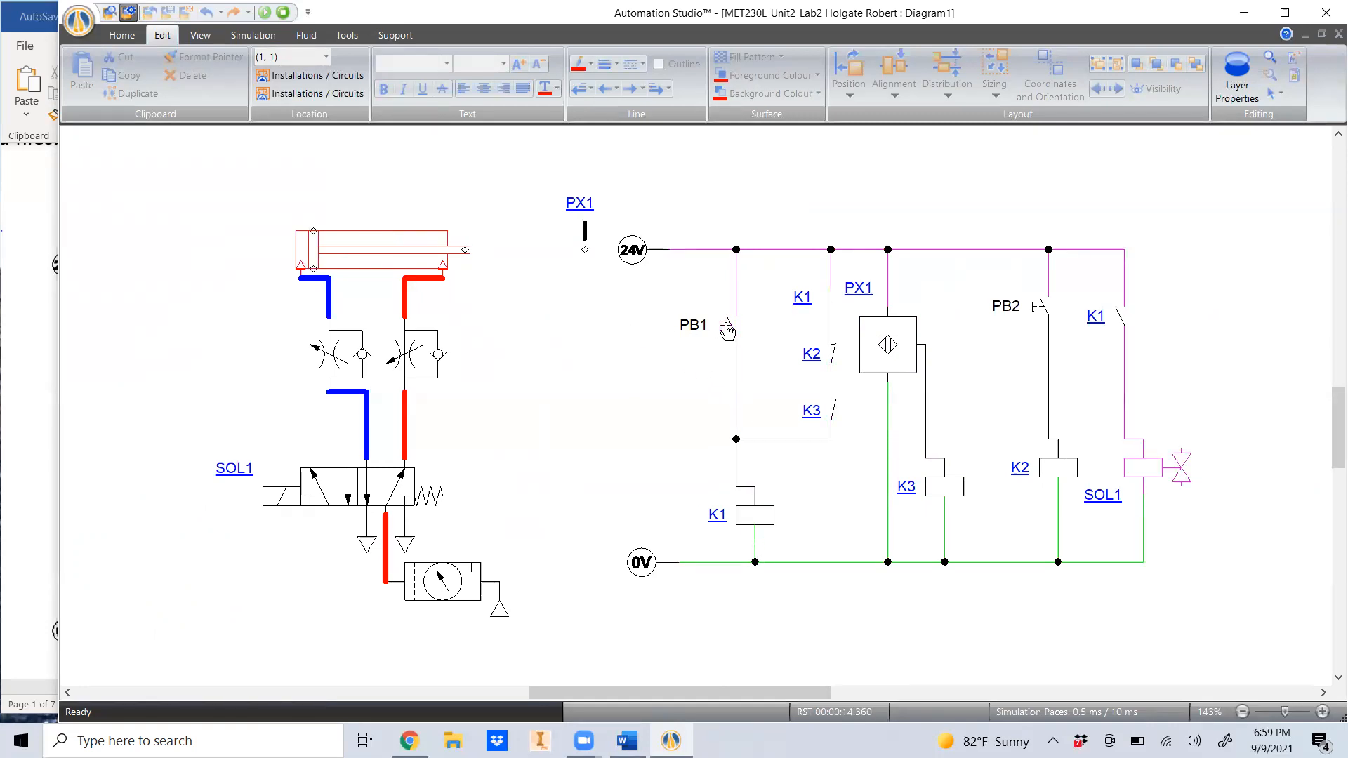
left_click(726, 328)
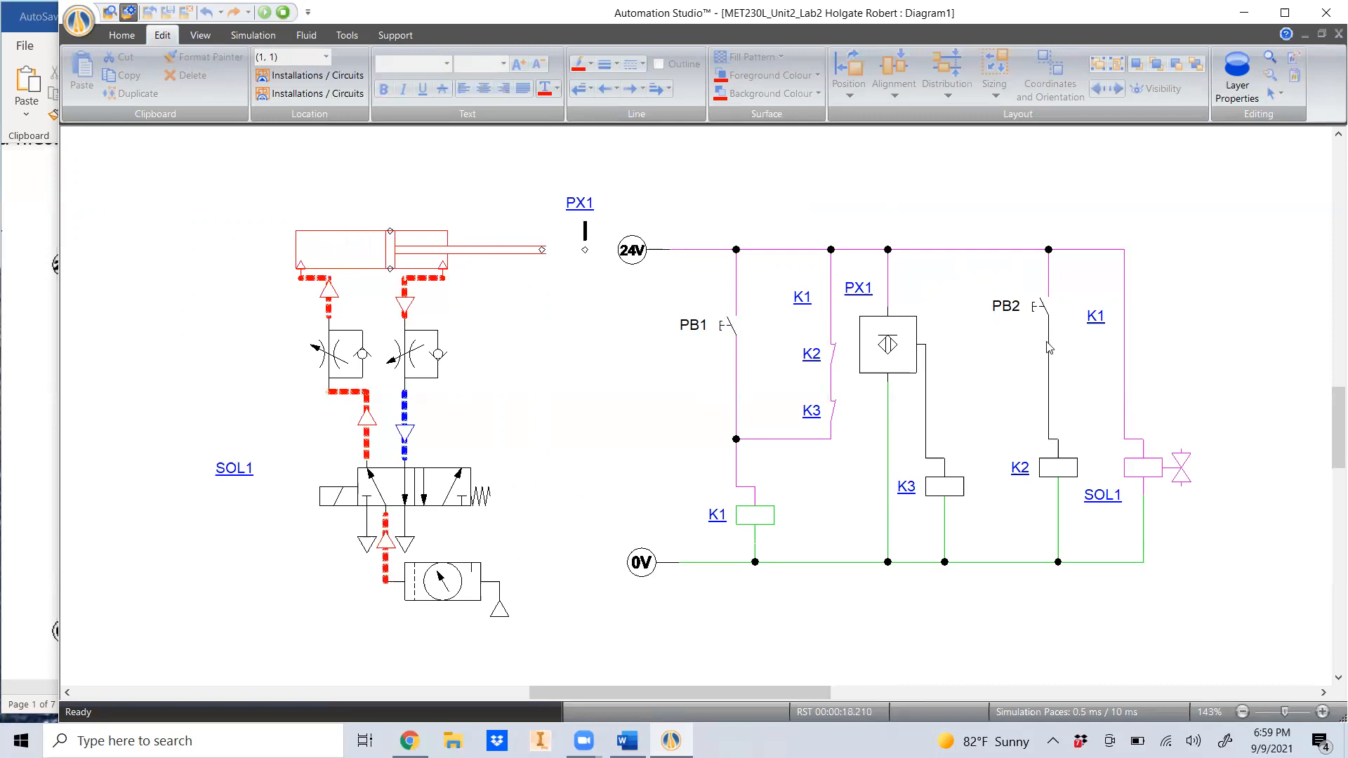